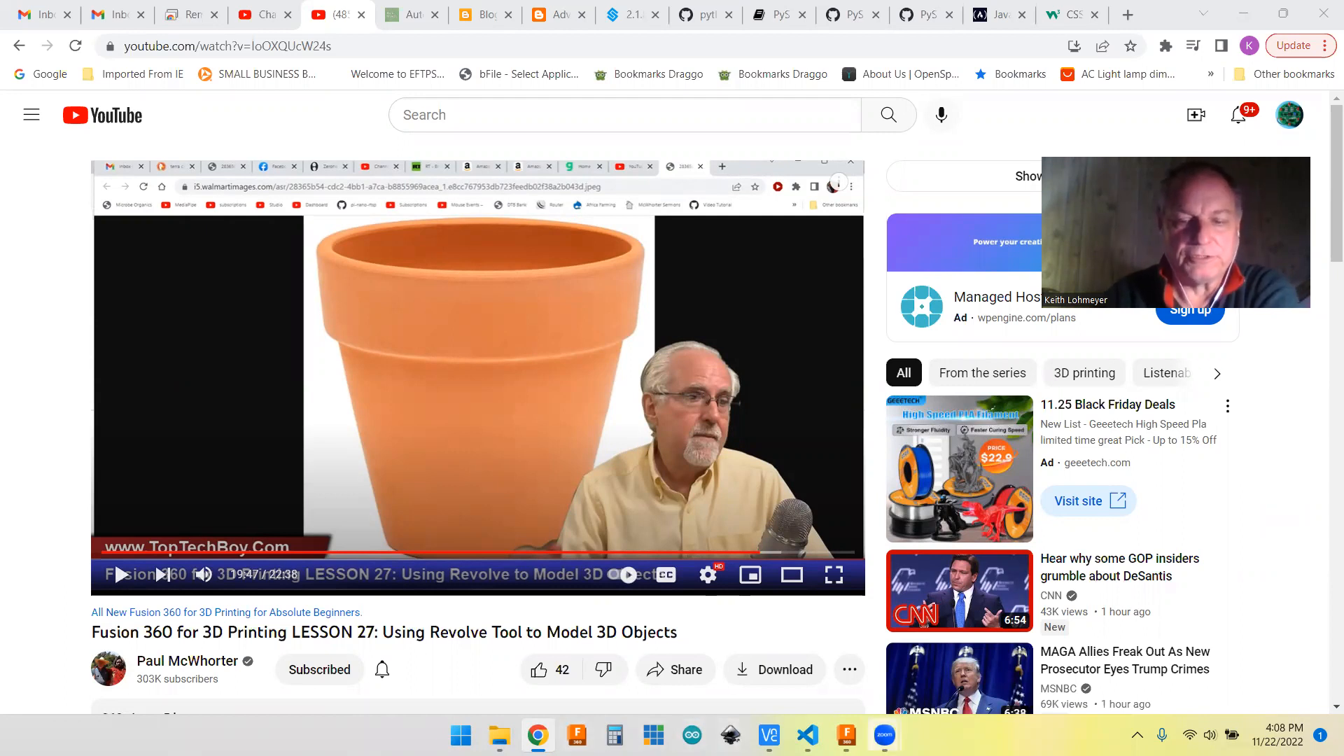
- Switch to Autodesk Fusion 360 and start a new sketch on the front (XZ) plane
mouse_move(846, 735)
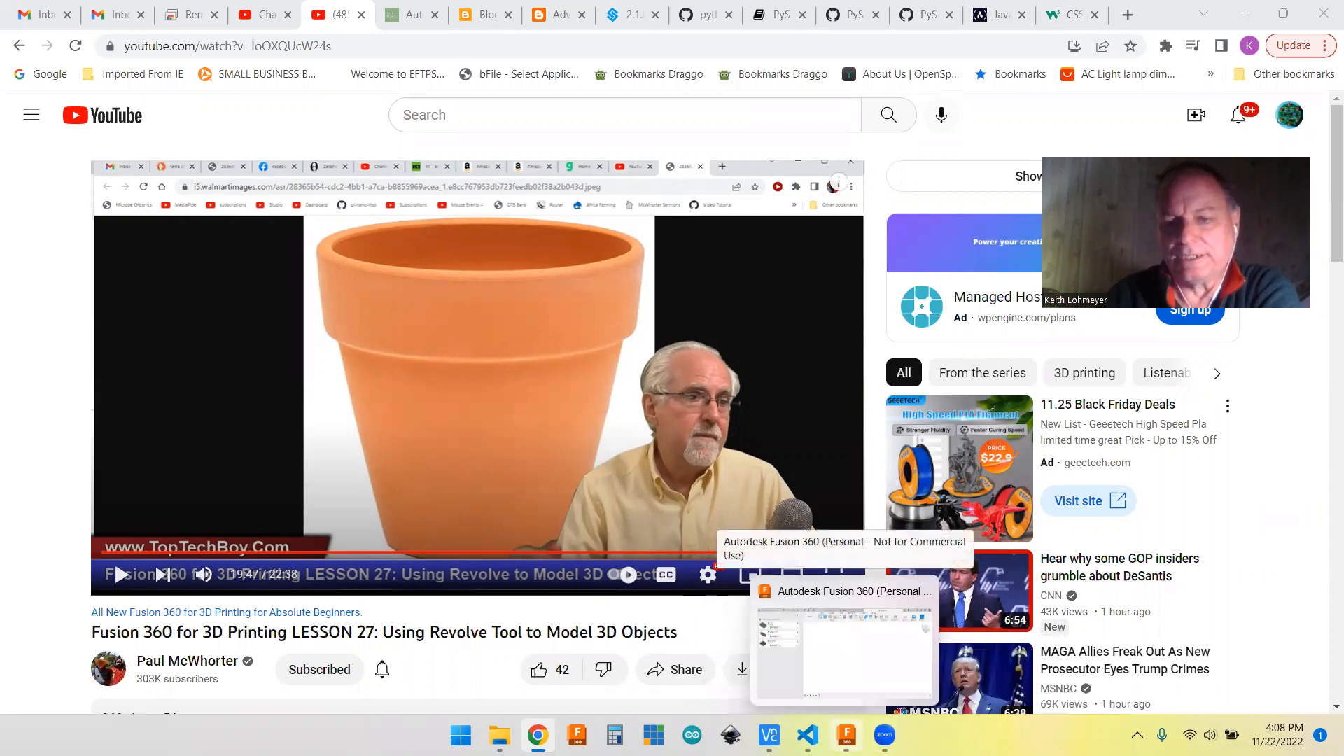
left_click(843, 630)
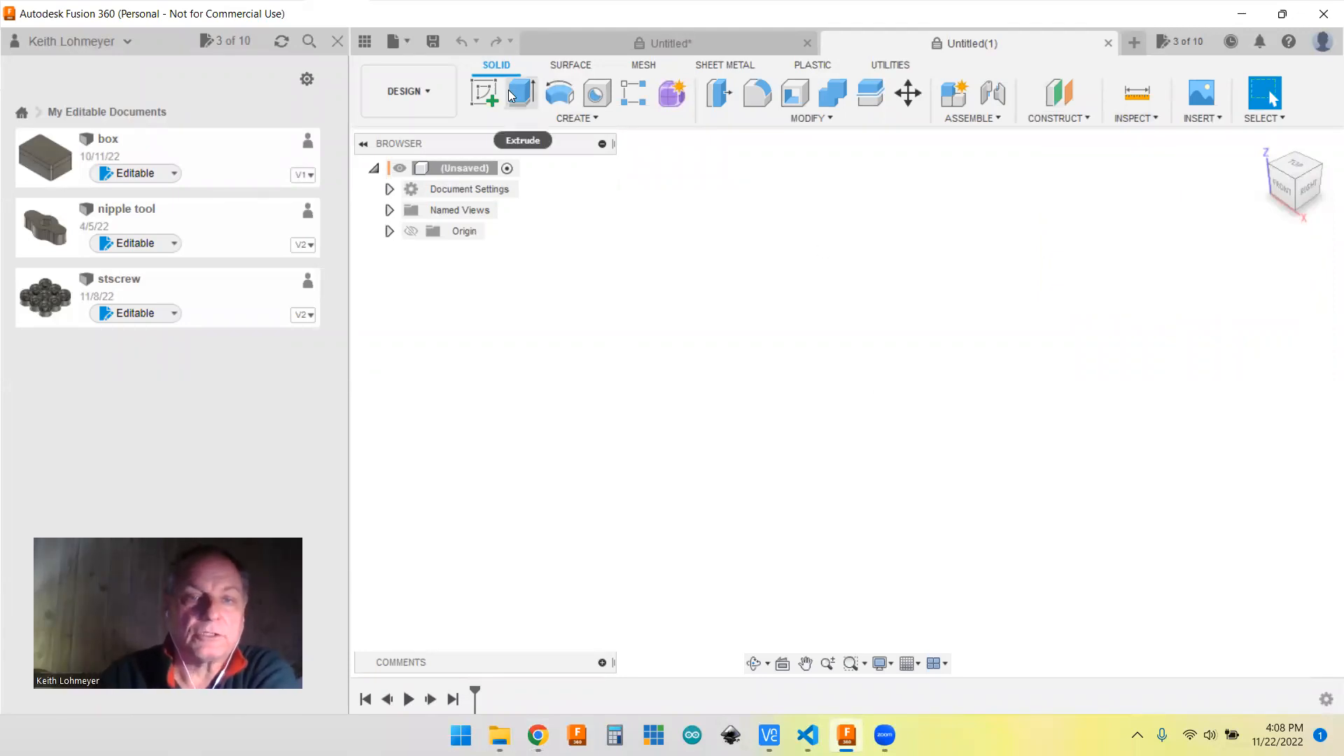
left_click(489, 90)
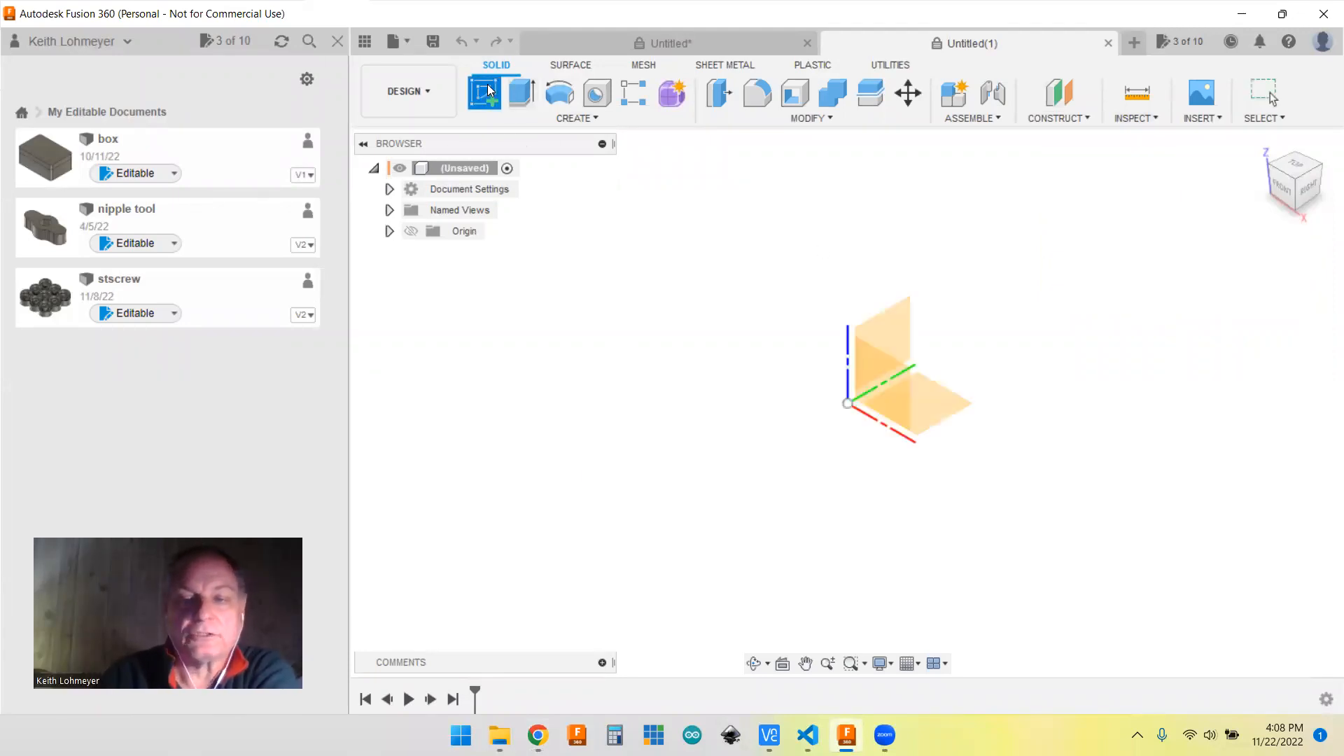
left_click(945, 420)
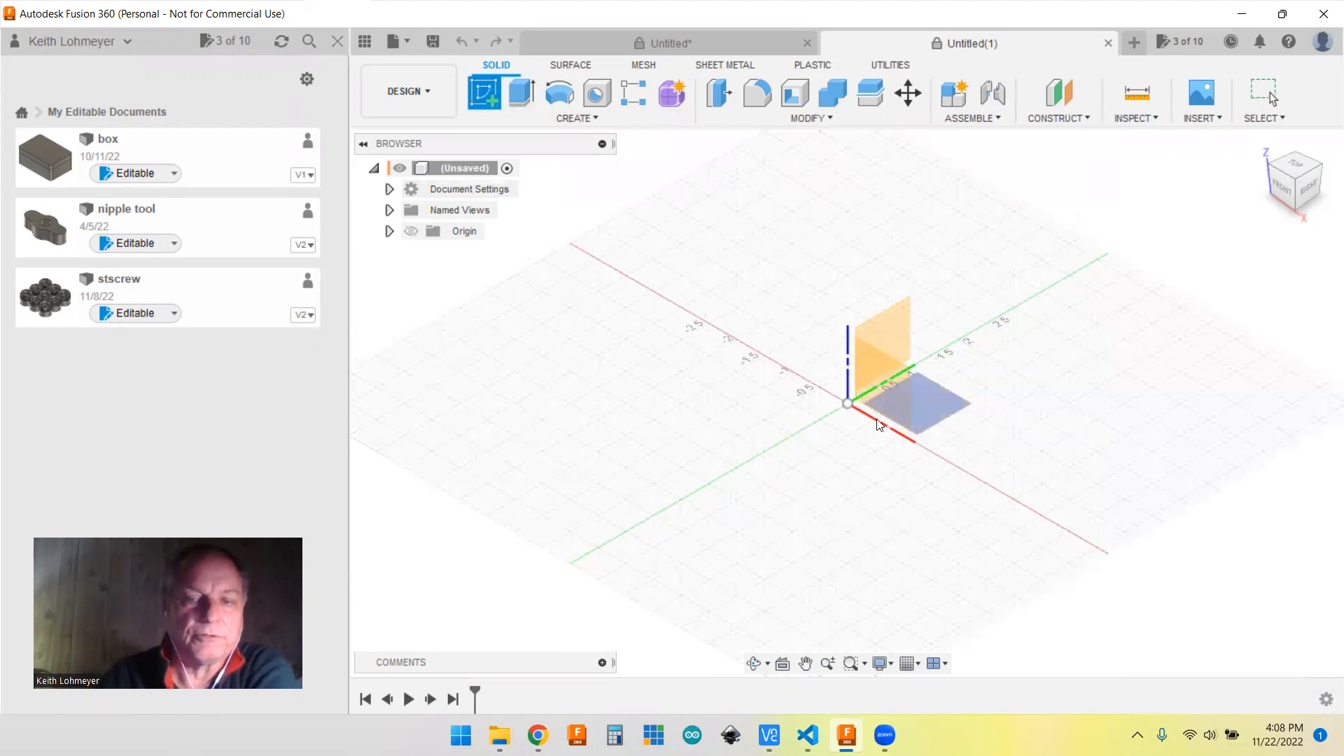
left_click(888, 386)
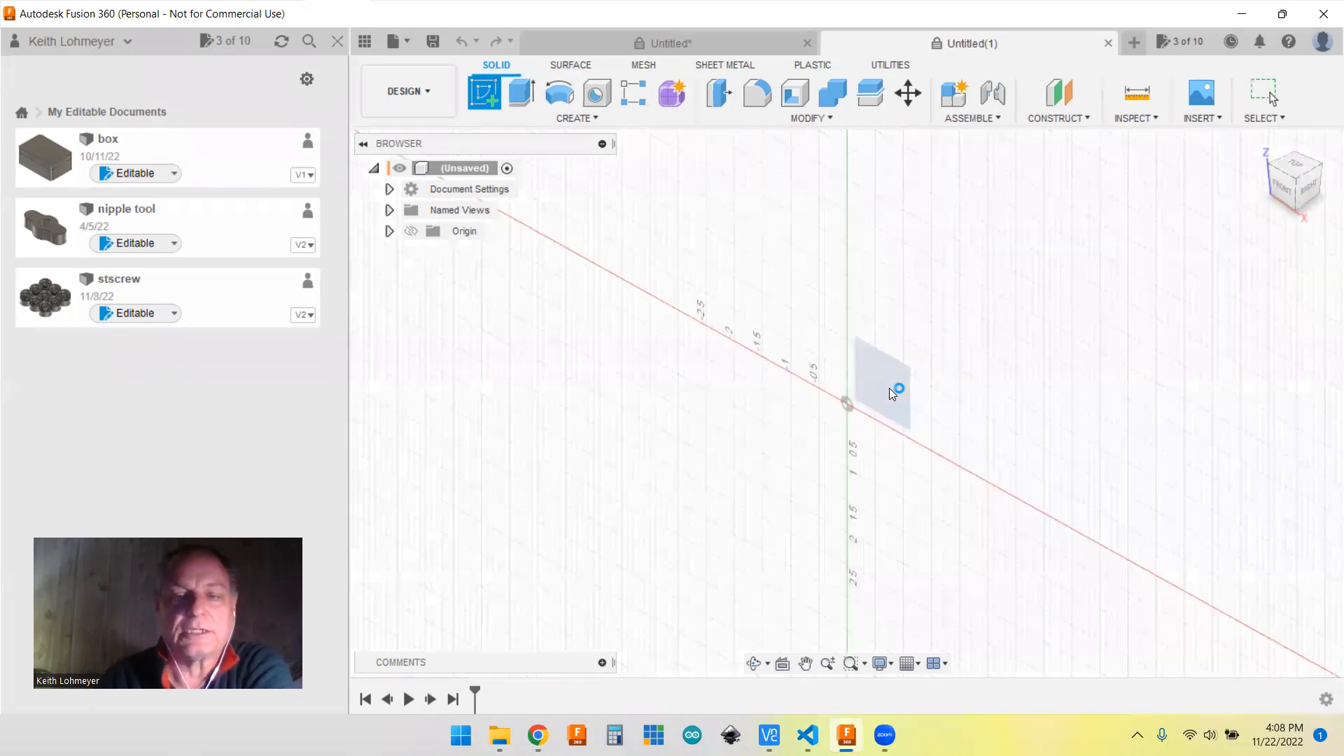
- Sketch a closed flowerpot half-profile left of the origin: base along the horizontal axis, slanted wall about 2.25 in, stepped rim about 0.41 in wide
key("l")
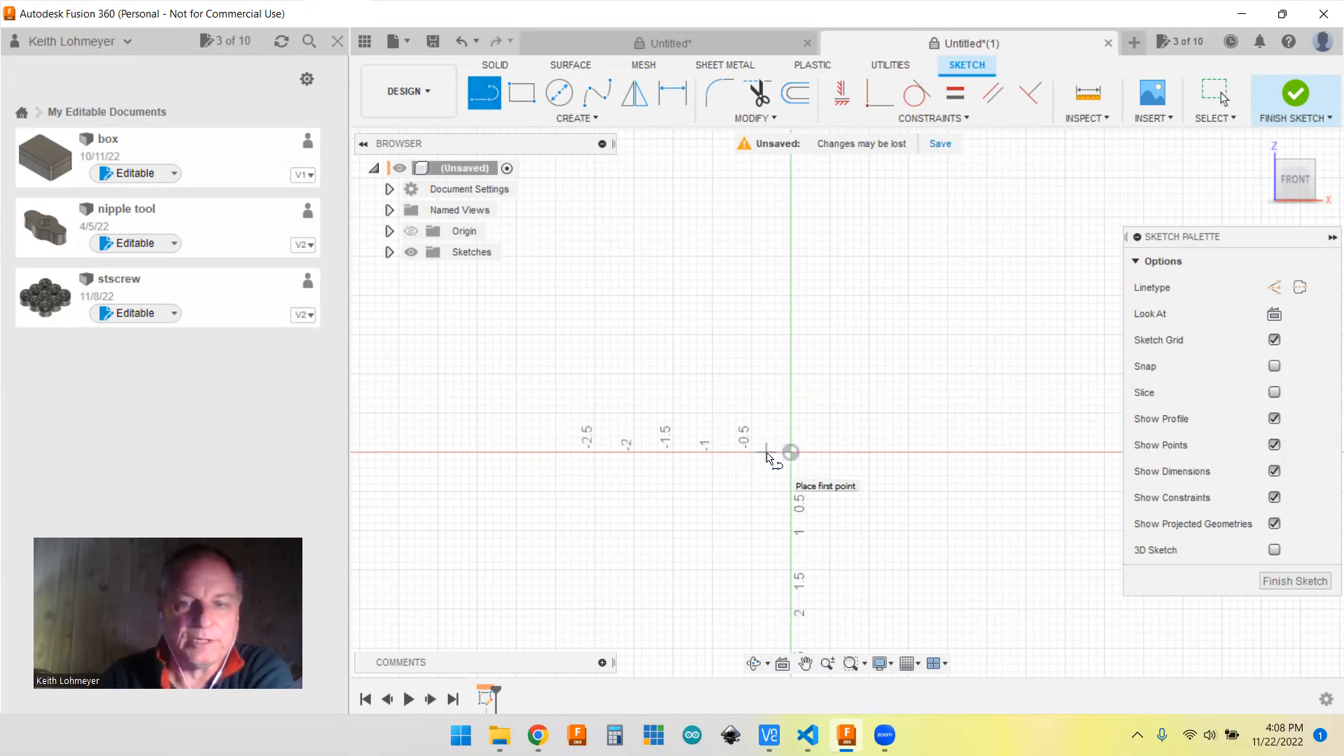
left_click(766, 452)
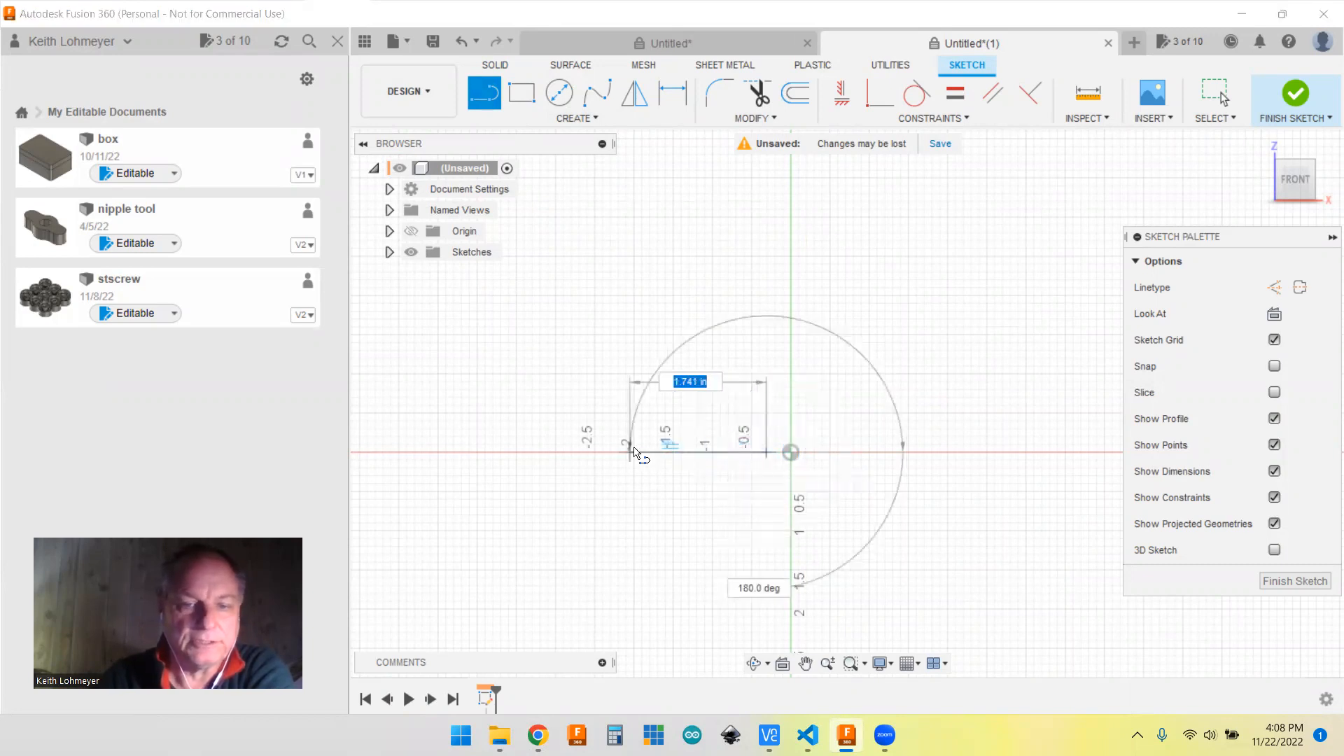
left_click(640, 452)
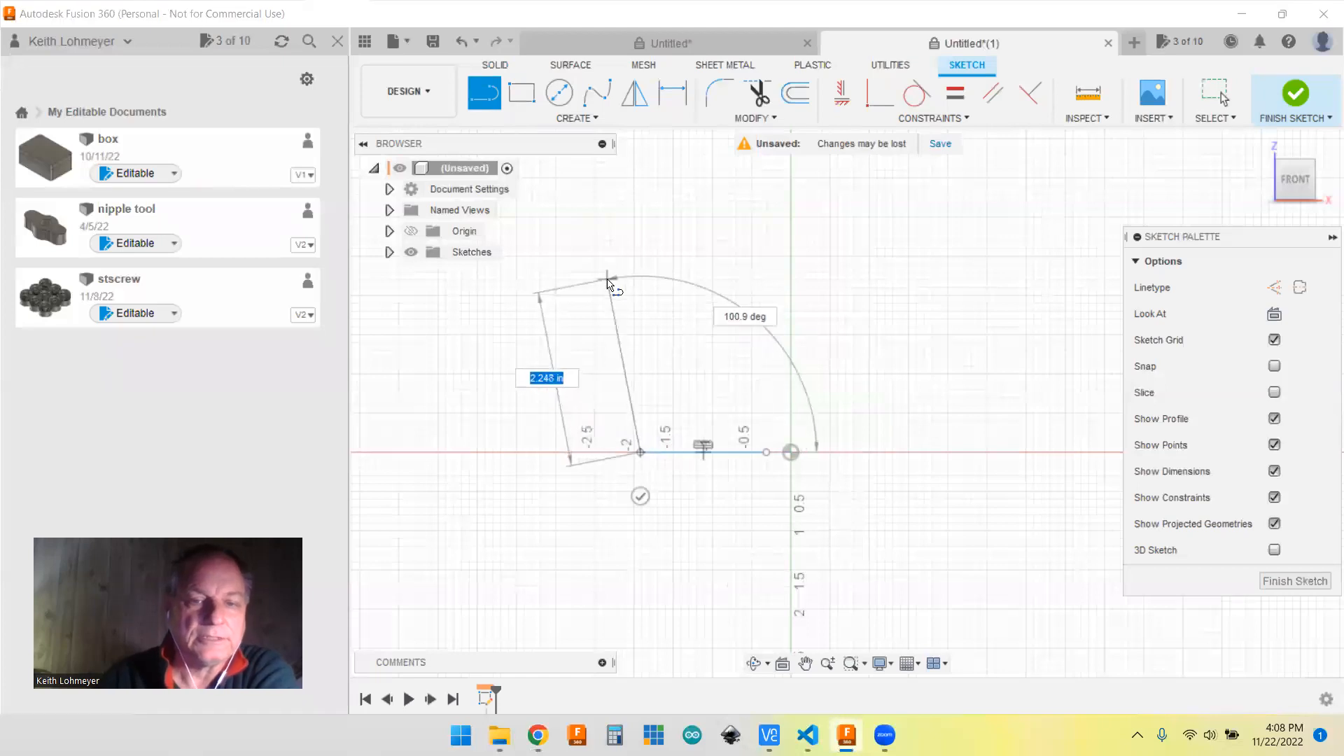
left_click(607, 280)
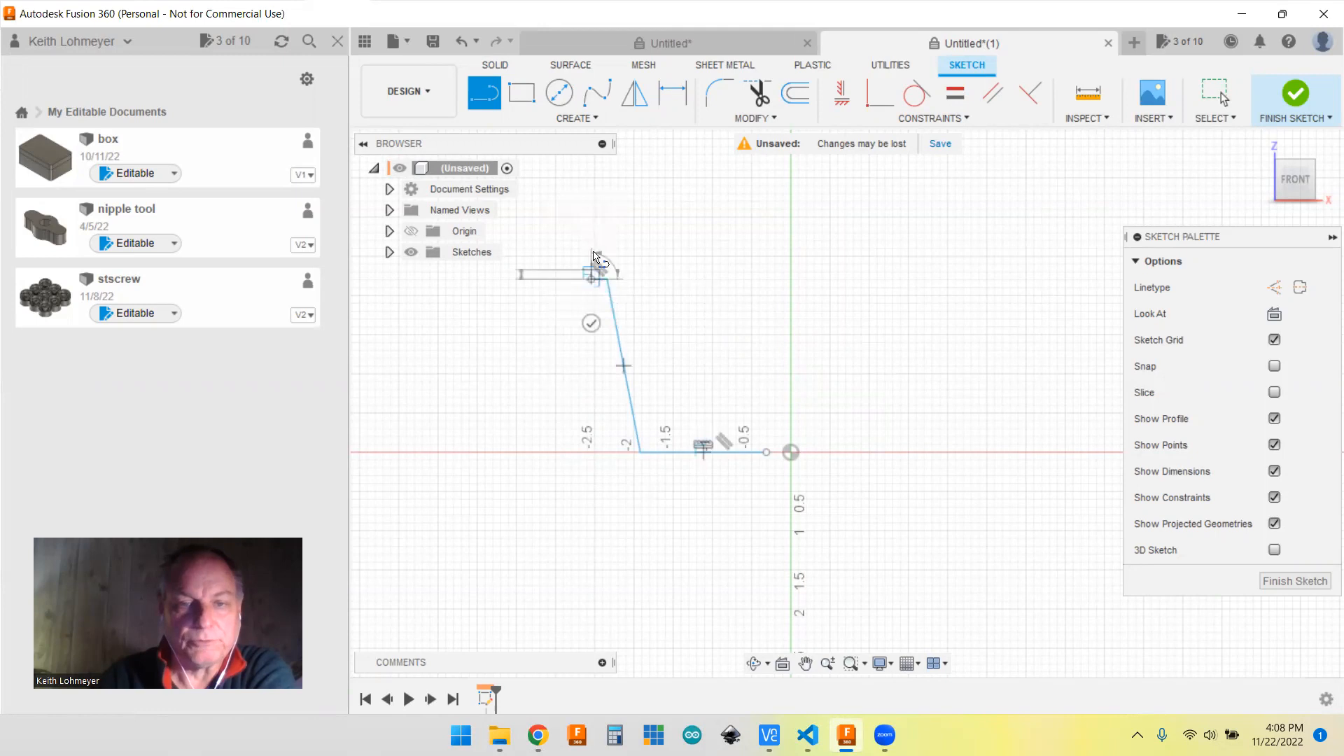
left_click(592, 238)
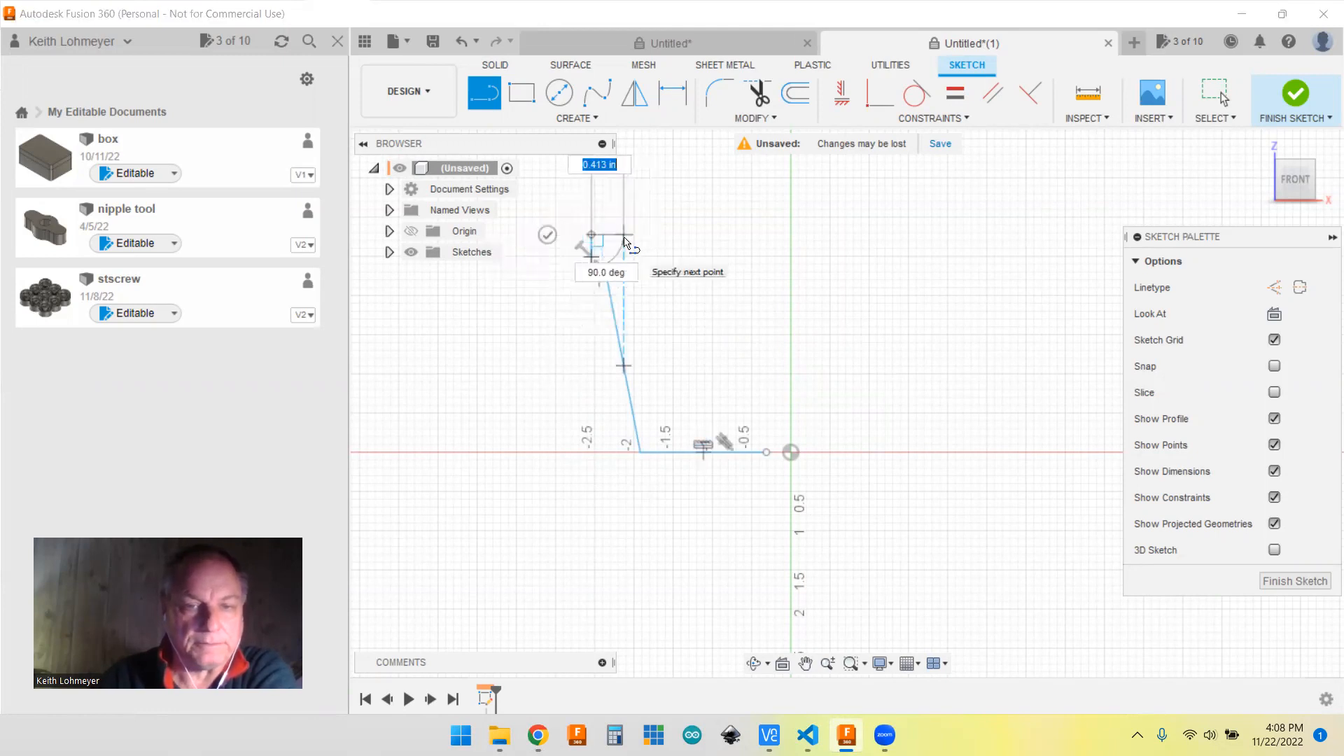
left_click(624, 236)
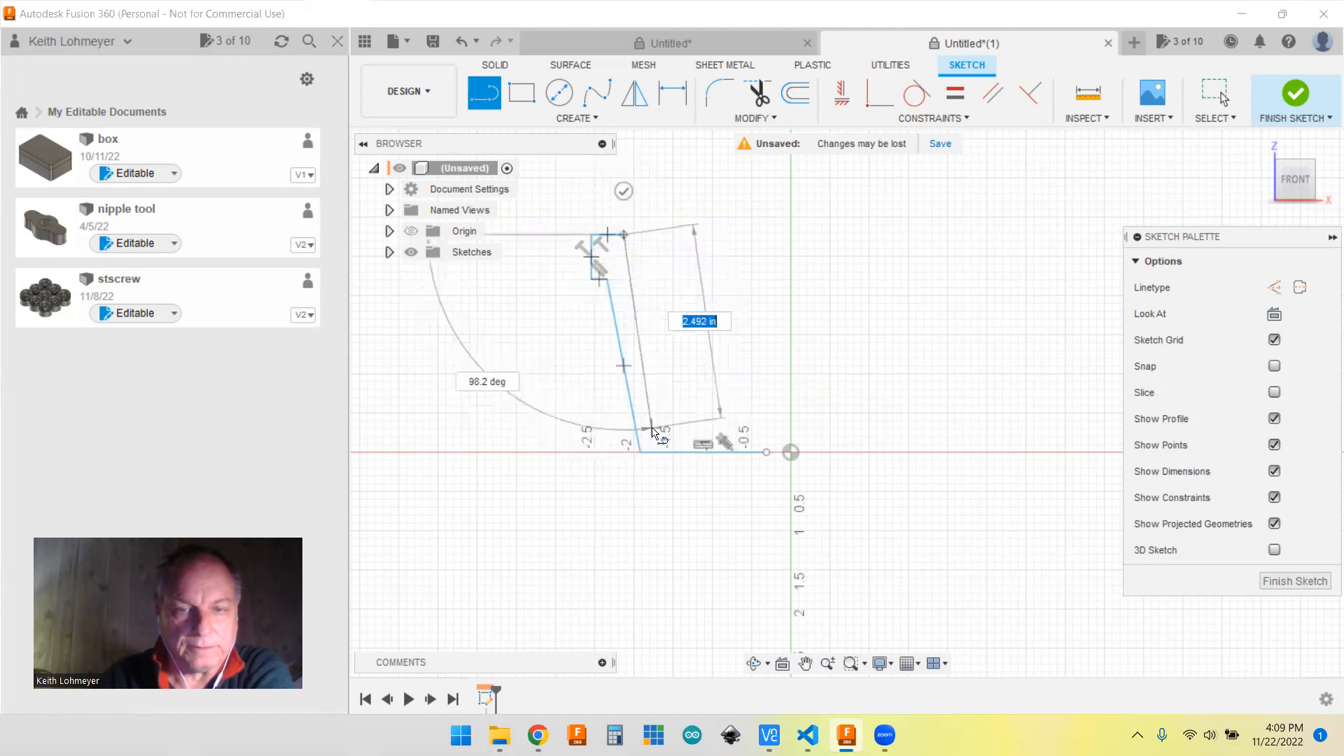
left_click(657, 430)
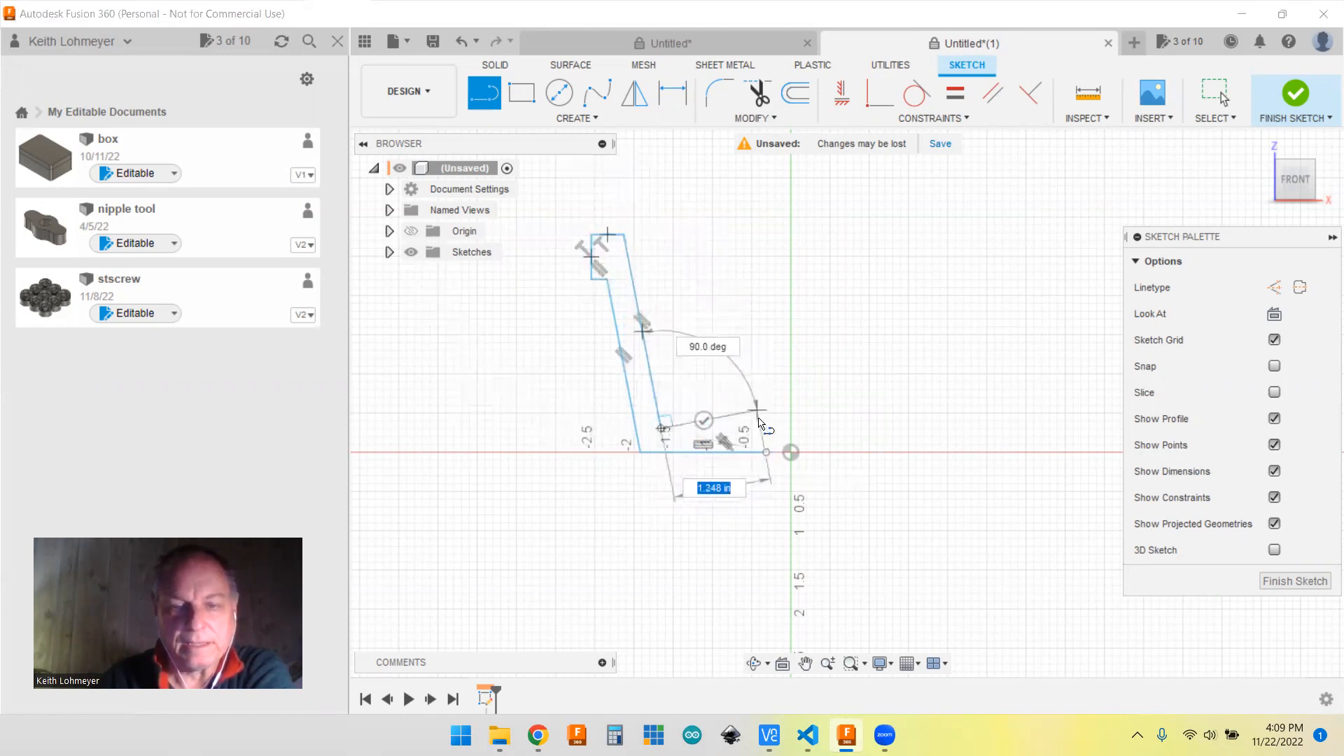
left_click(766, 430)
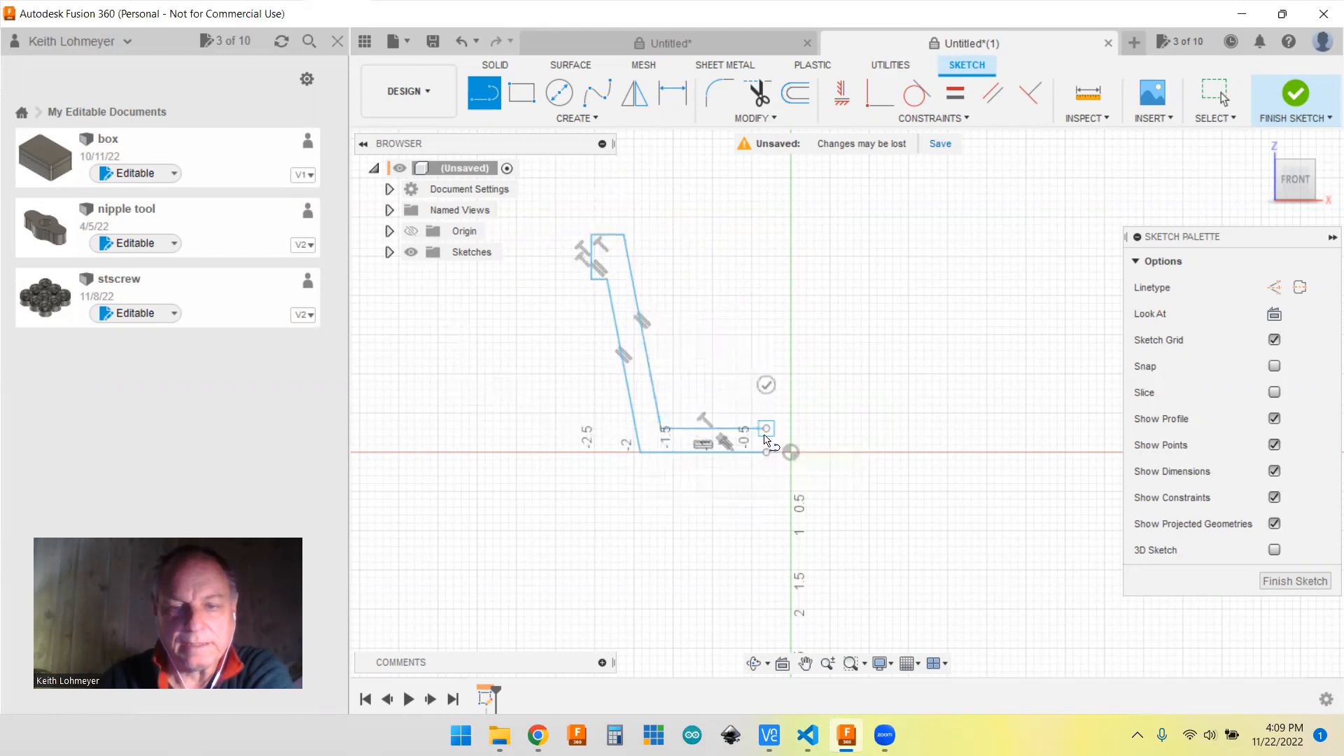
left_click(767, 452)
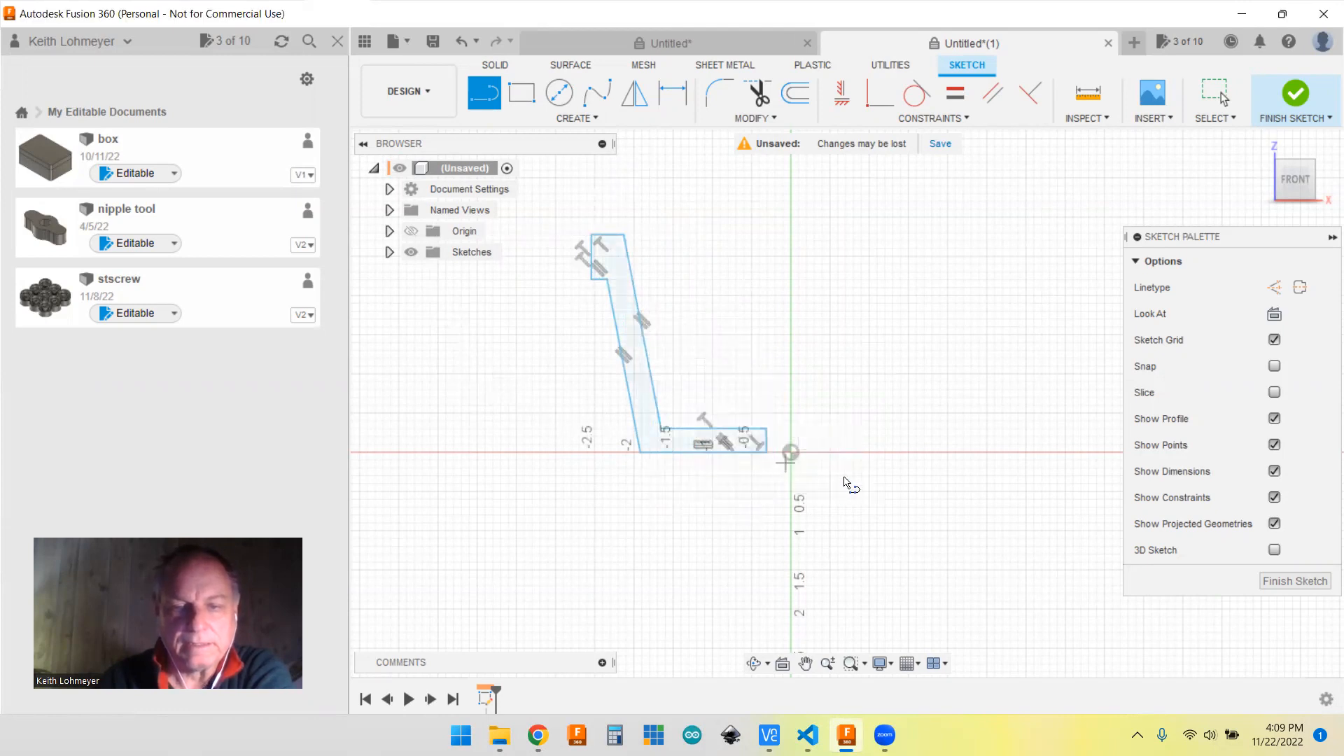
right_click(849, 482)
left_click(876, 491)
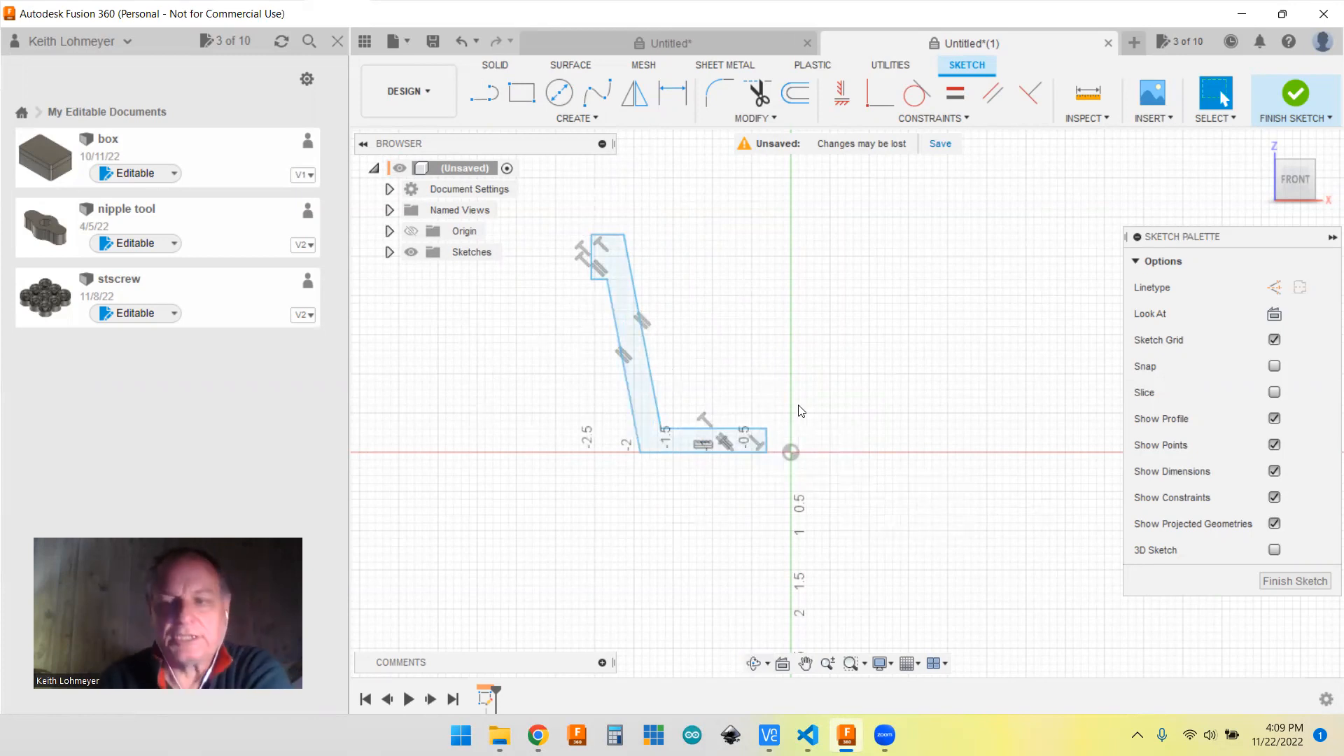
scroll(777, 399, "down", 3)
scroll(738, 359, "up", 5)
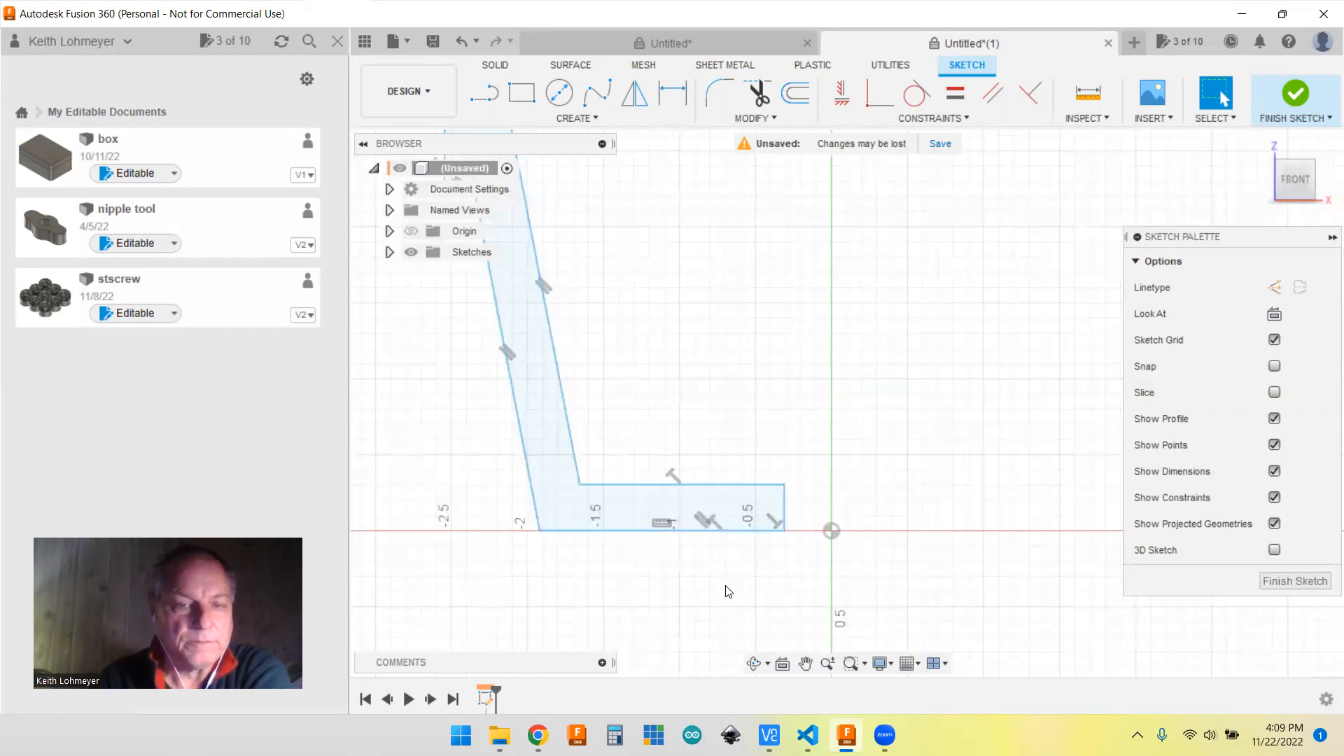
scroll(741, 393, "down", 2)
scroll(742, 394, "down", 2)
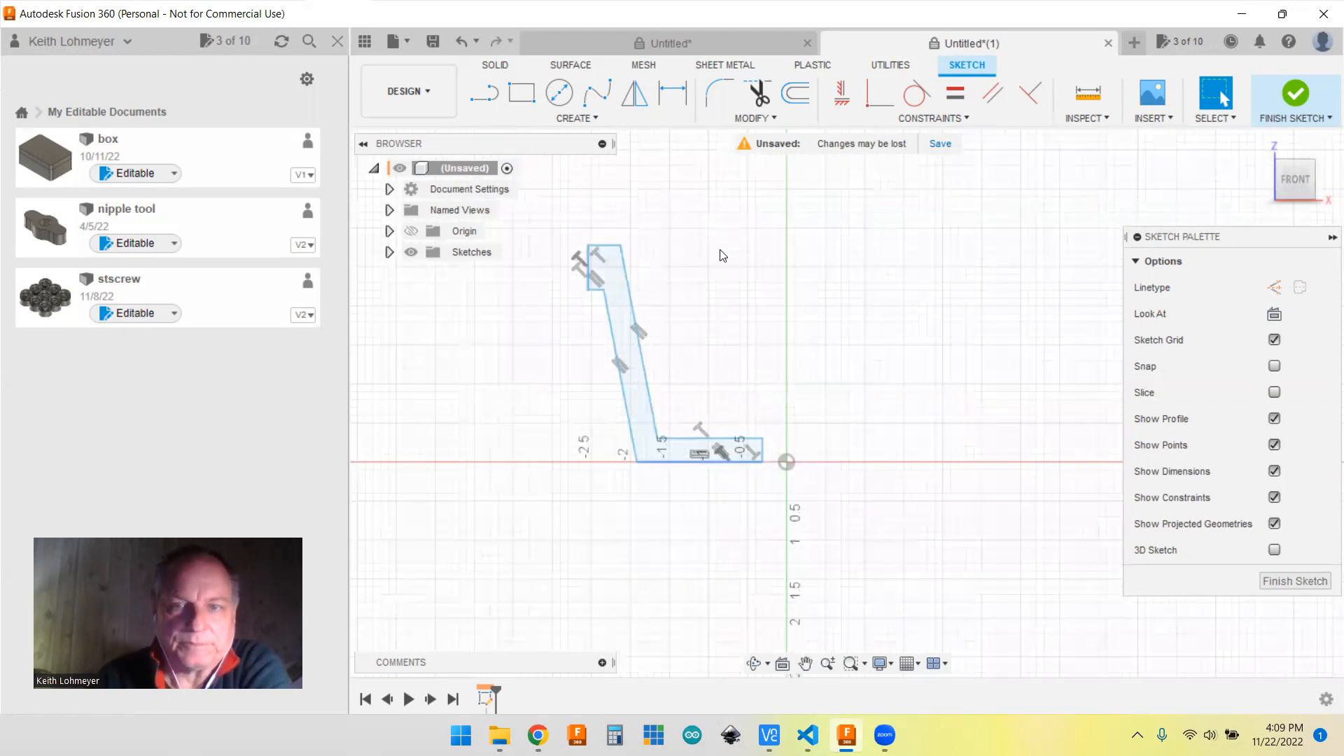
- Add a user parameter named holeR in inches with the expression .375
left_click(747, 118)
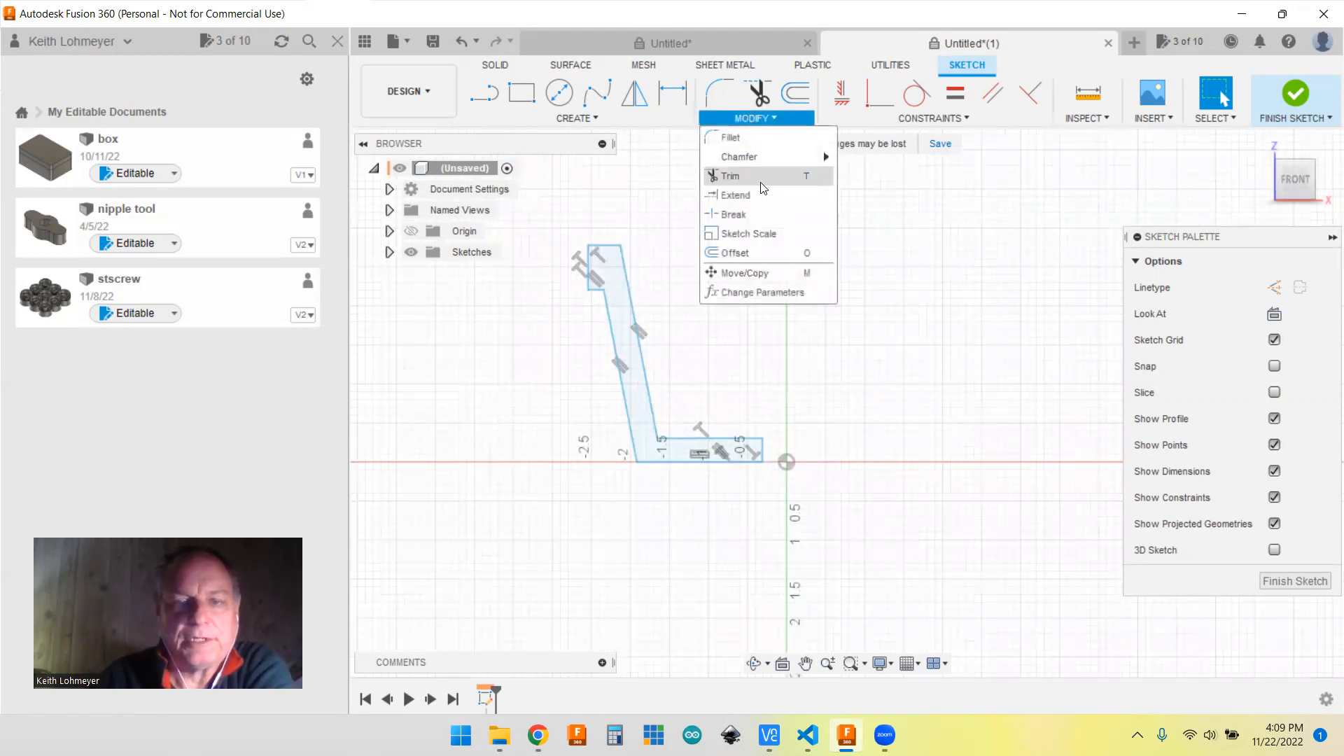
left_click(775, 298)
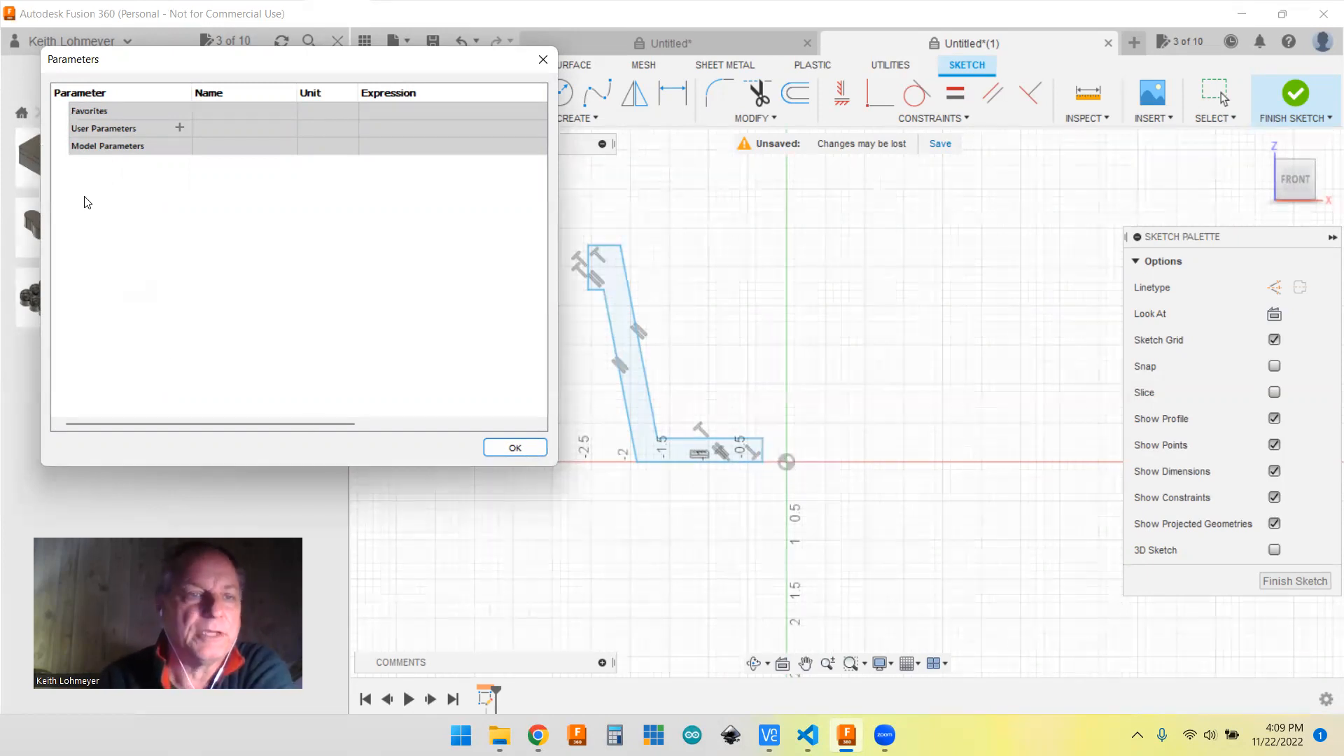
left_click(176, 132)
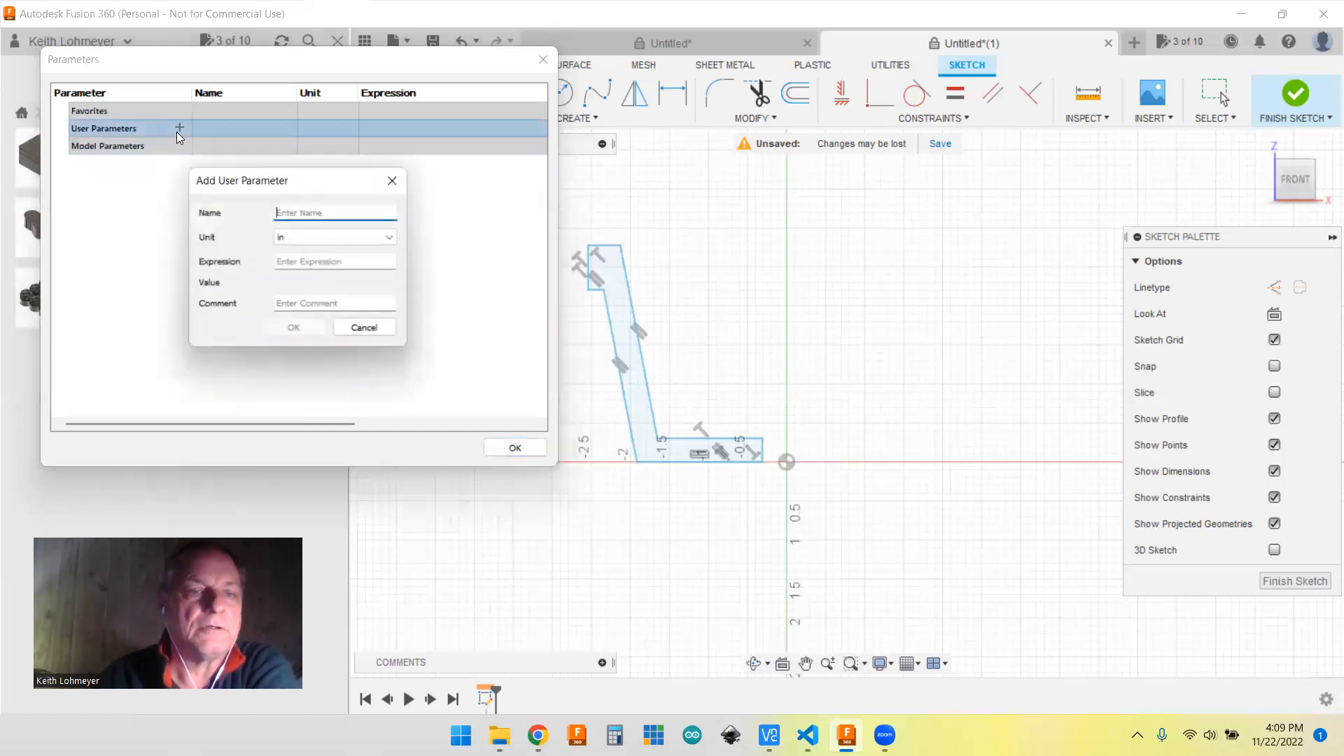
type("h")
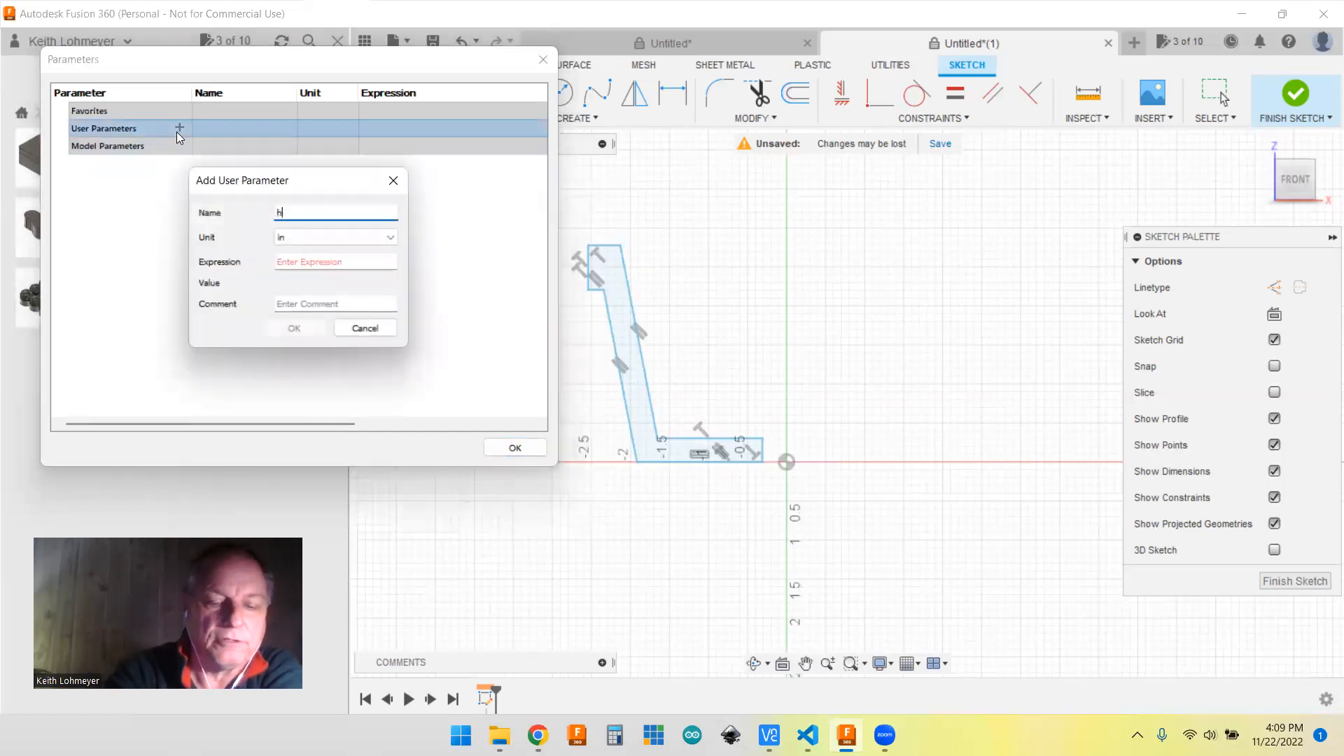
type("oleR")
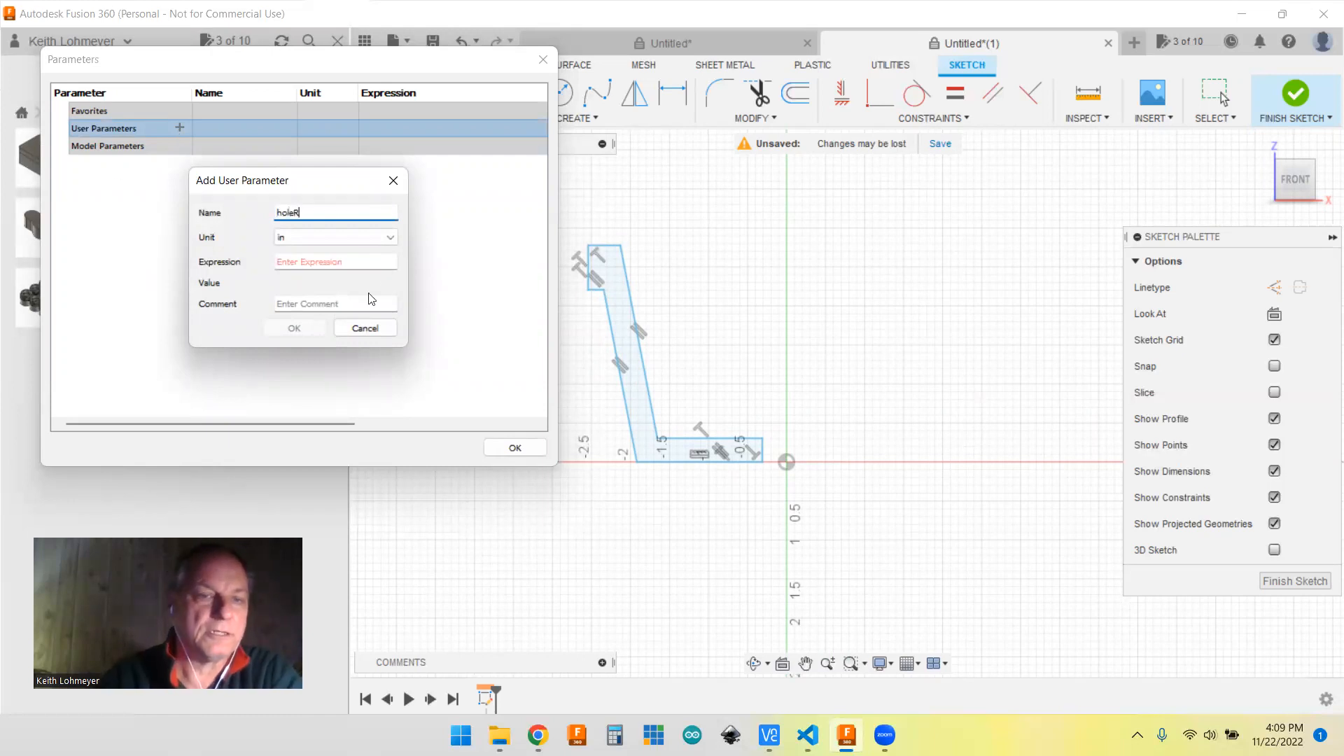
left_click(296, 261)
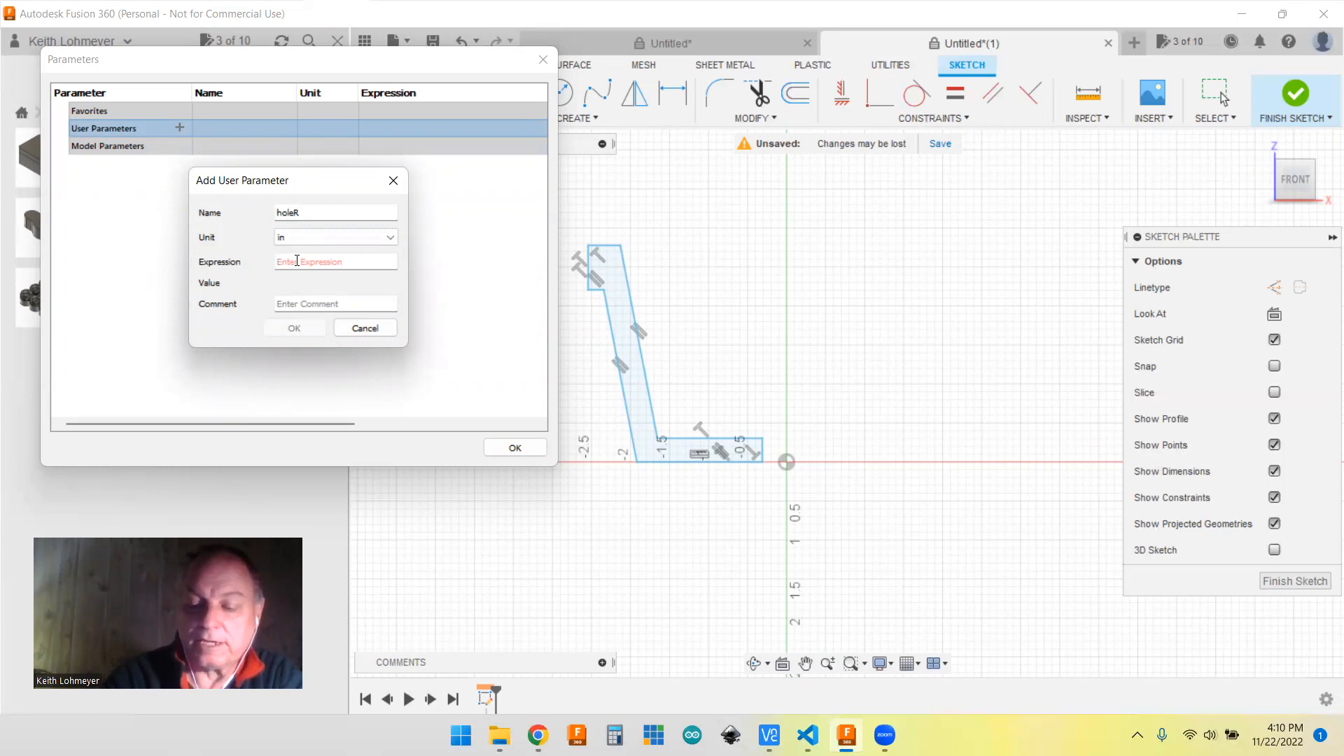
type(".375")
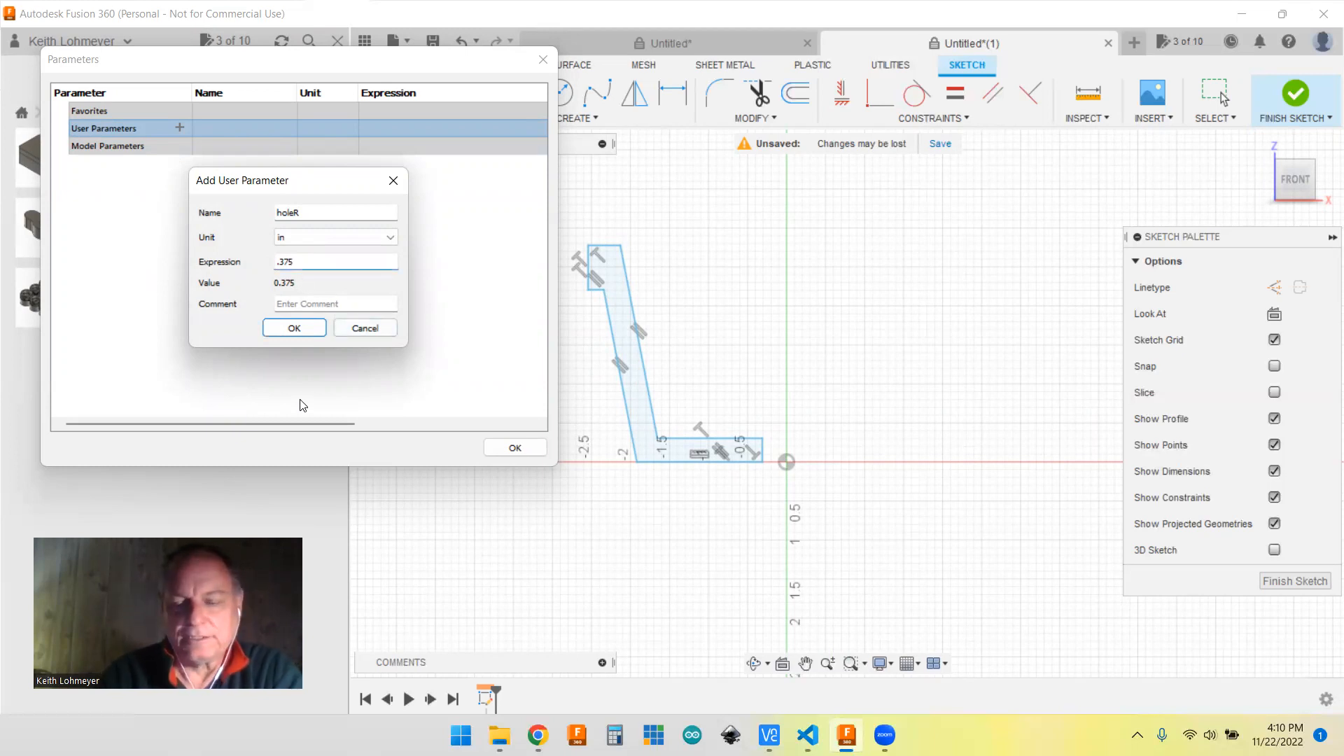
left_click(295, 329)
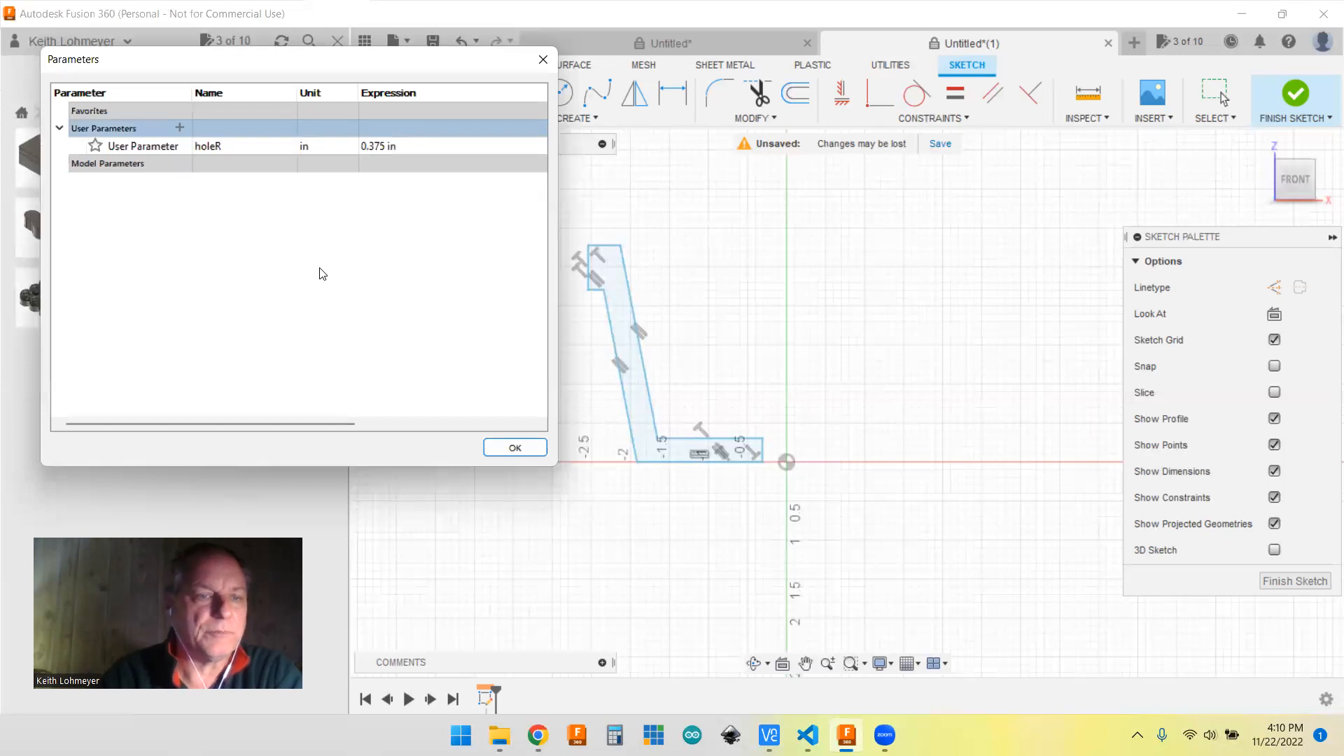
- Add a user parameter named bottomR in inches with the expression 2
left_click(179, 128)
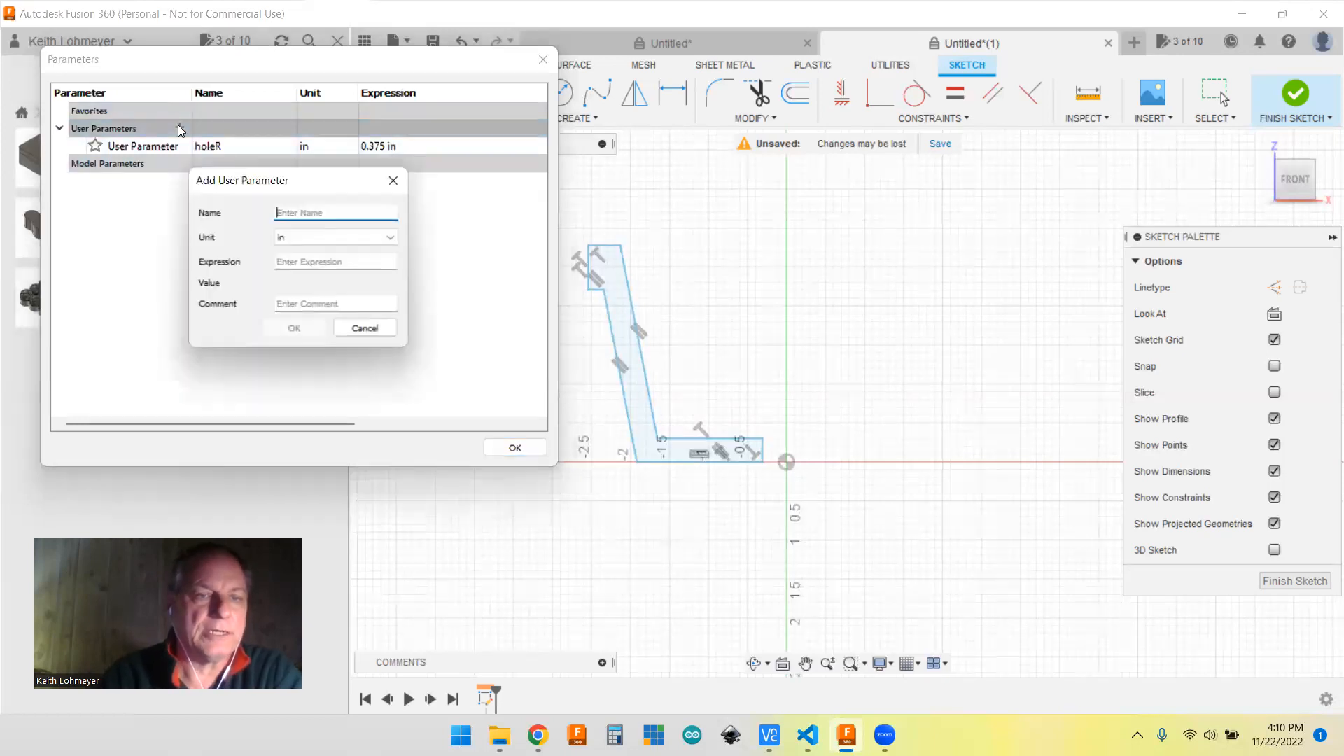
type("bottomR")
left_click(294, 260)
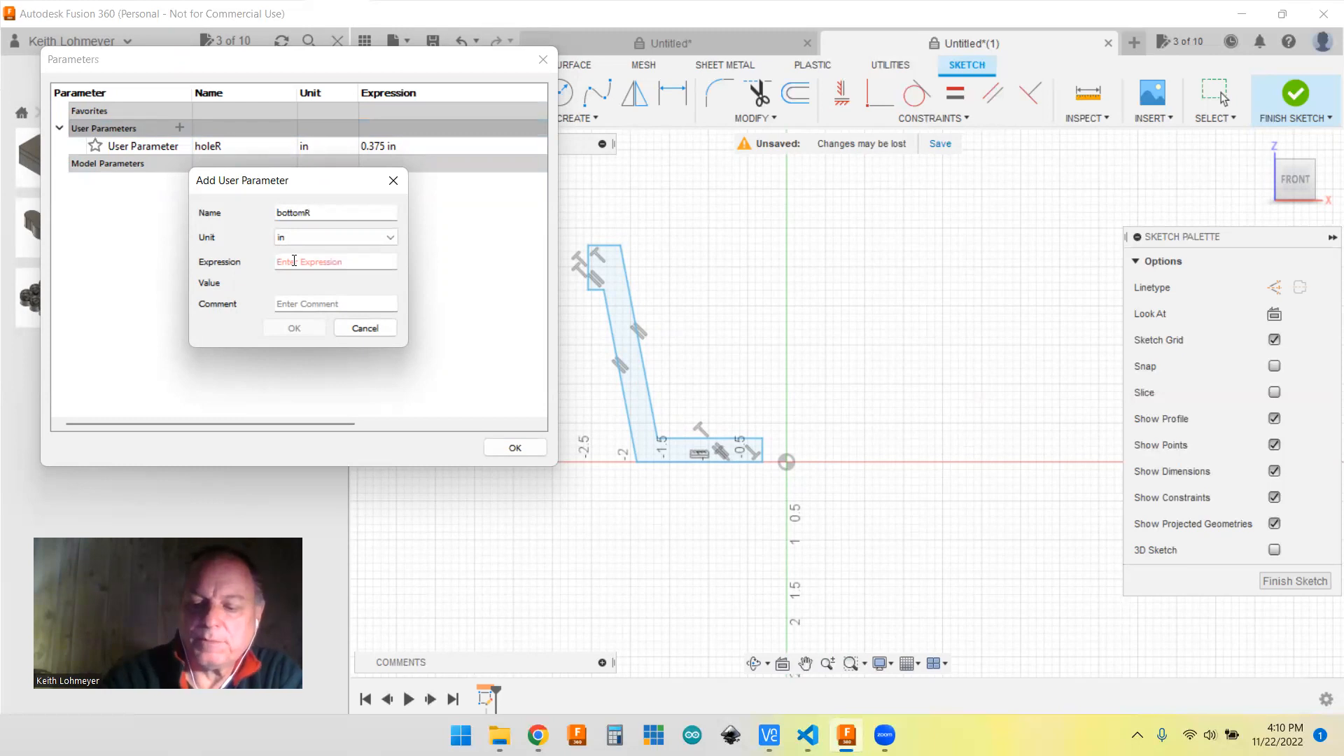
type("4")
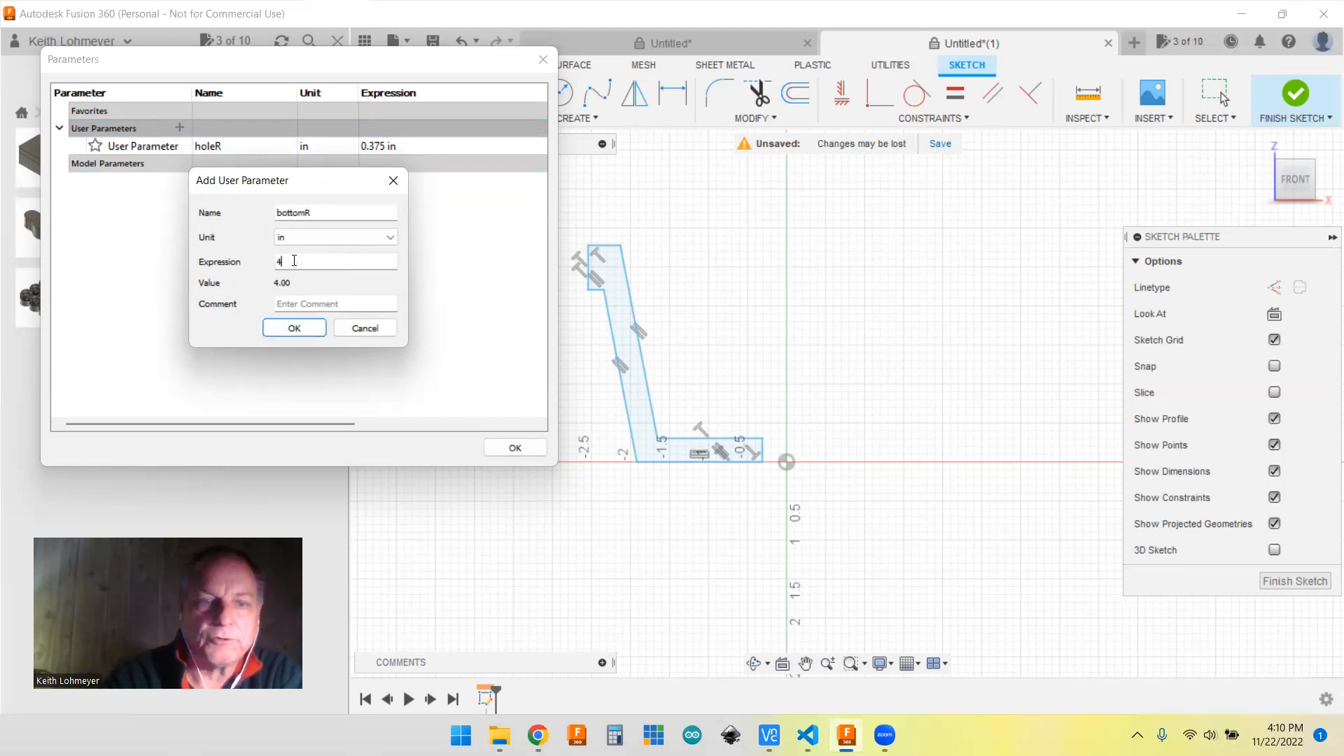
left_click(294, 328)
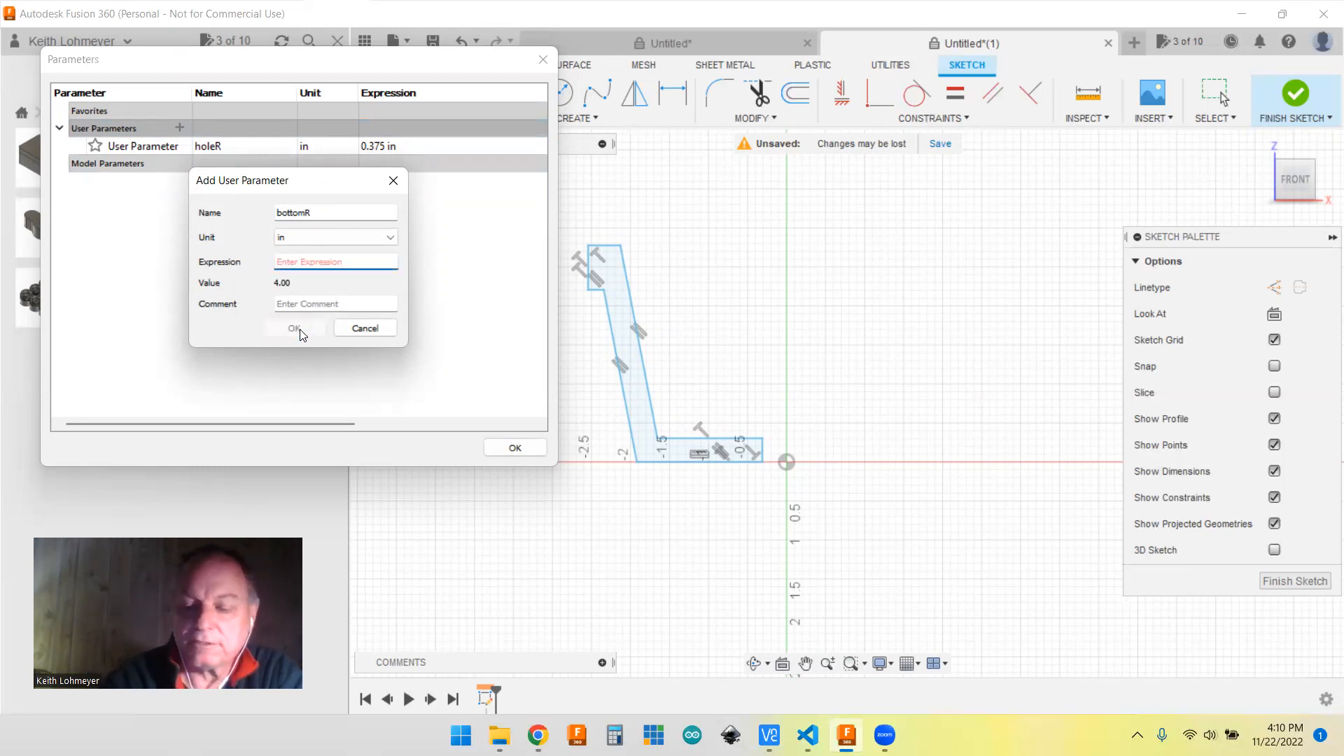
type("2")
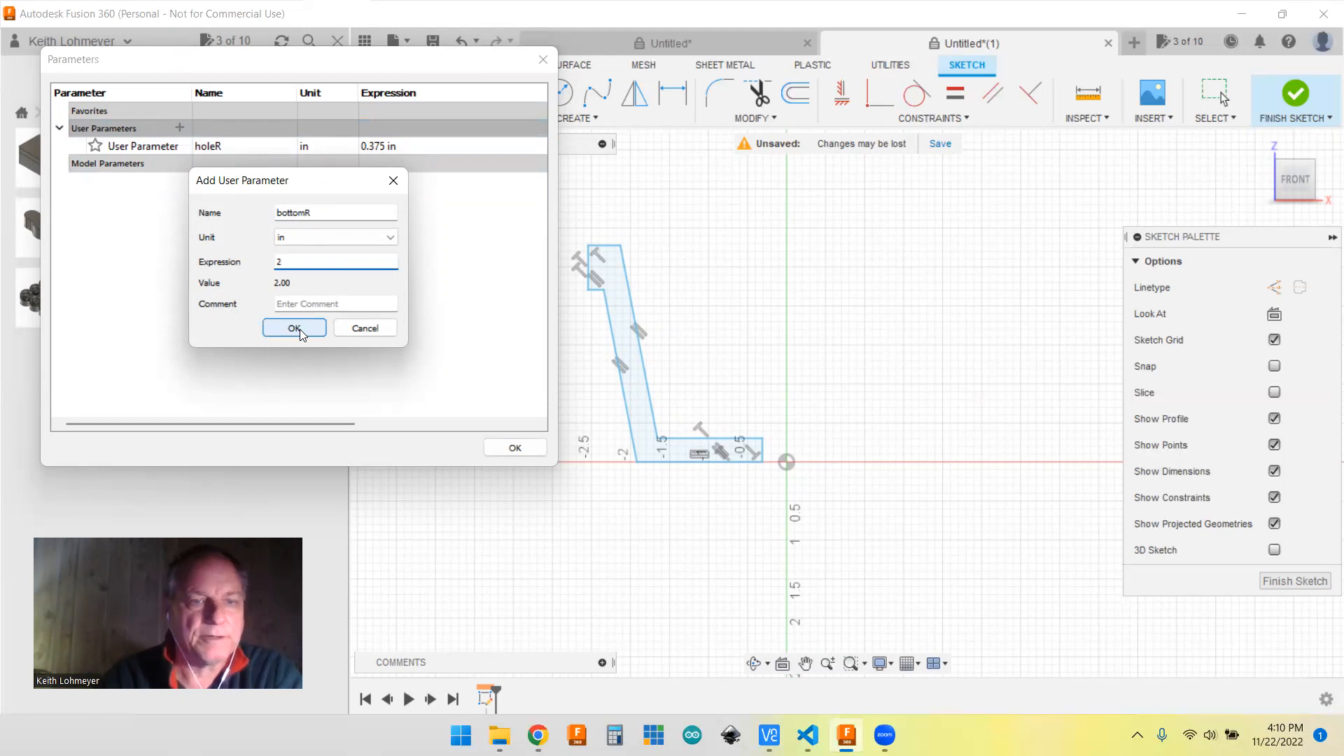
left_click(299, 329)
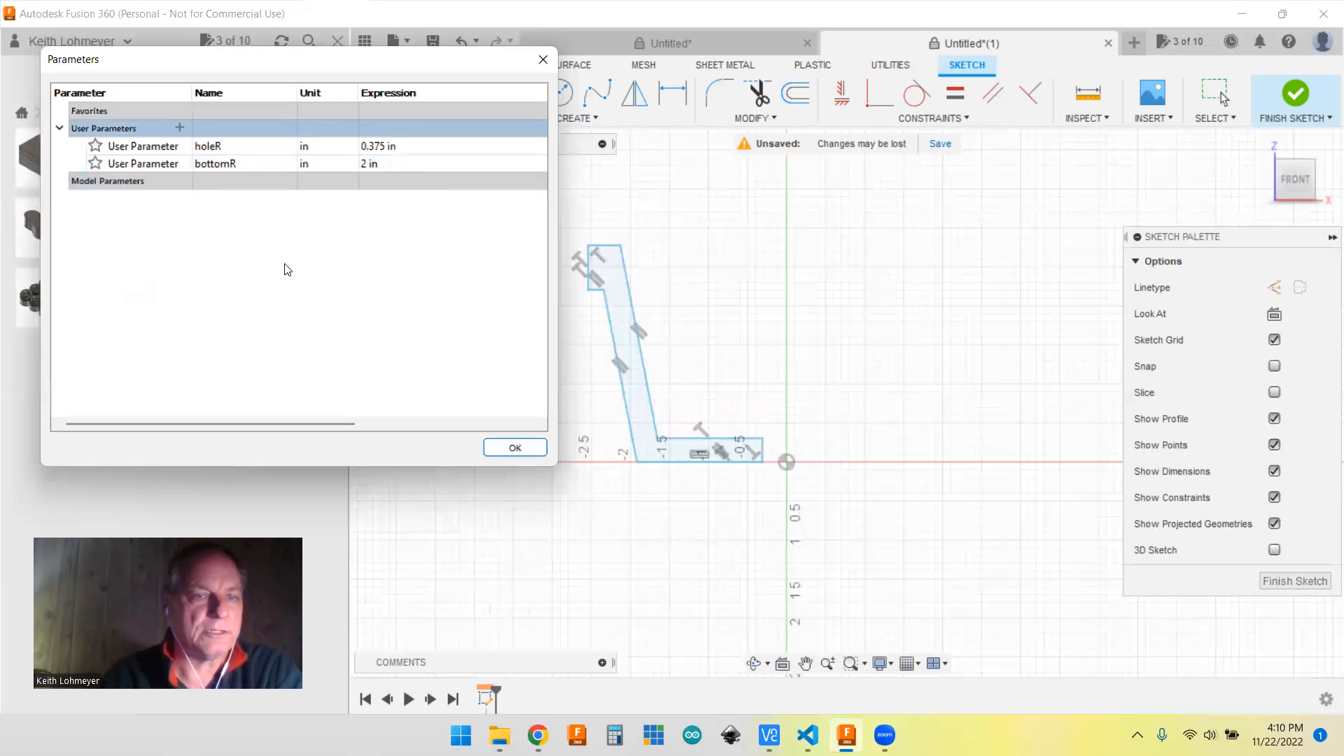
- Add a user parameter named wall in inches with the expression .25
left_click(181, 129)
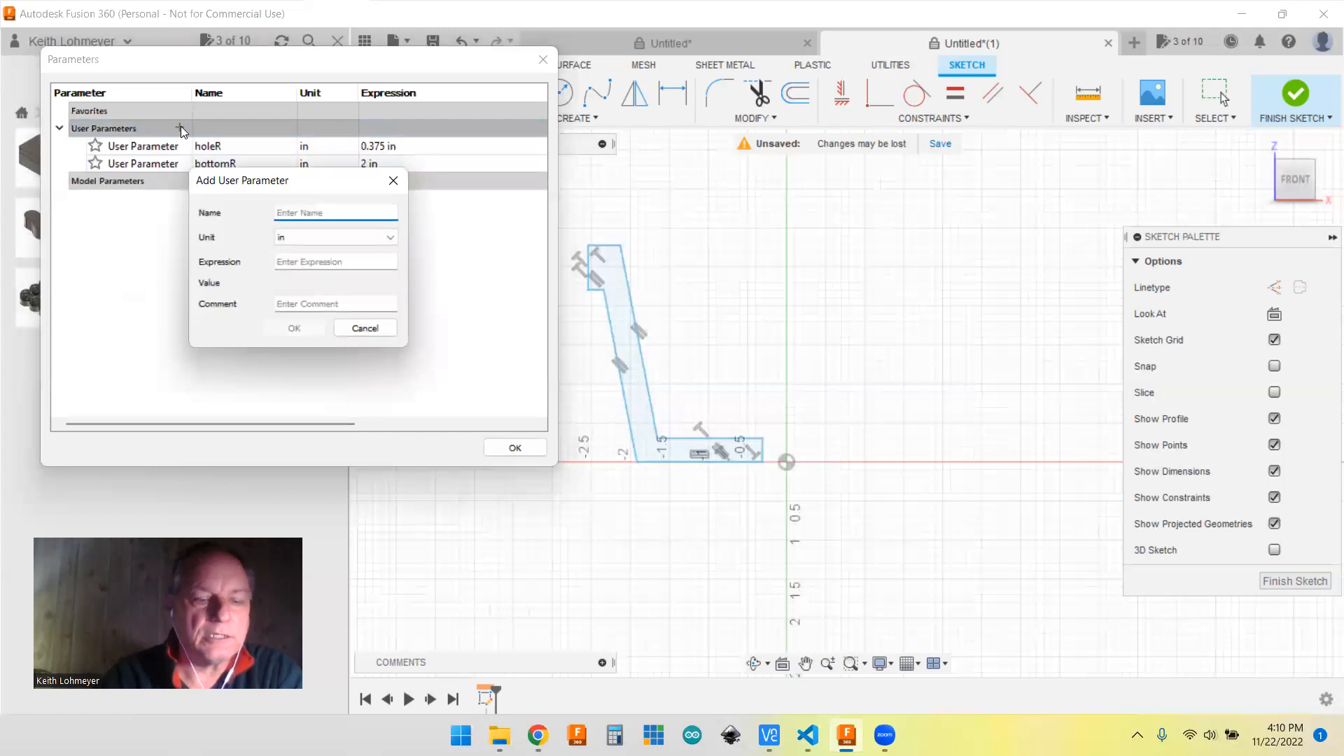
type("wall")
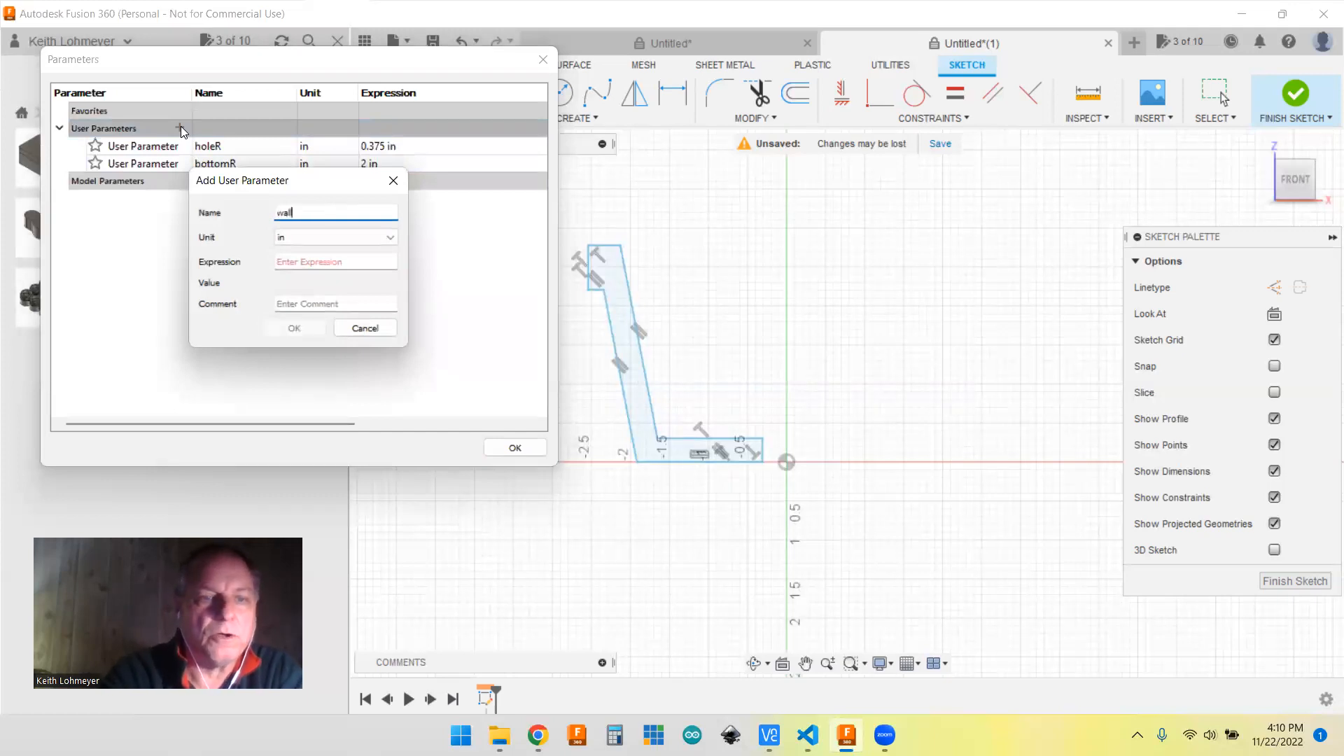
left_click(298, 262)
type(".3")
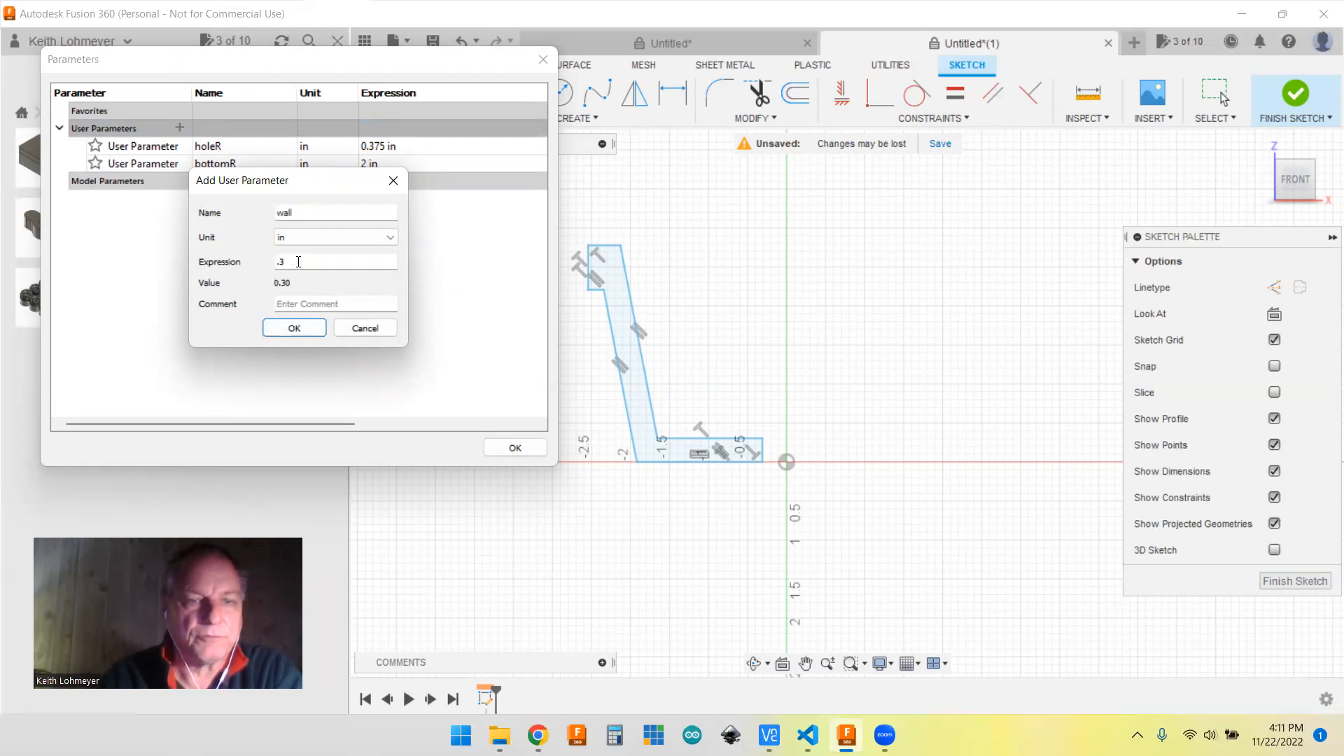
key("BackSpace")
key("BackSpace")
type(".25")
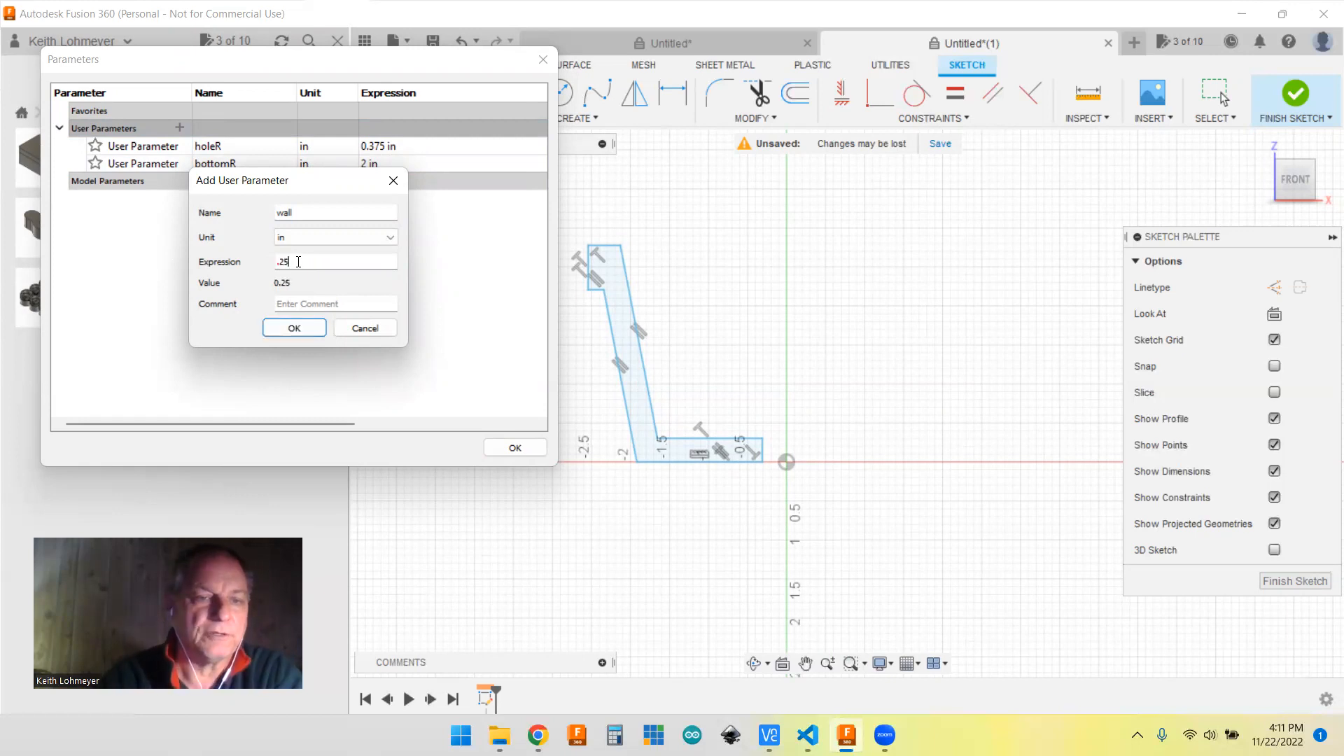
left_click(294, 329)
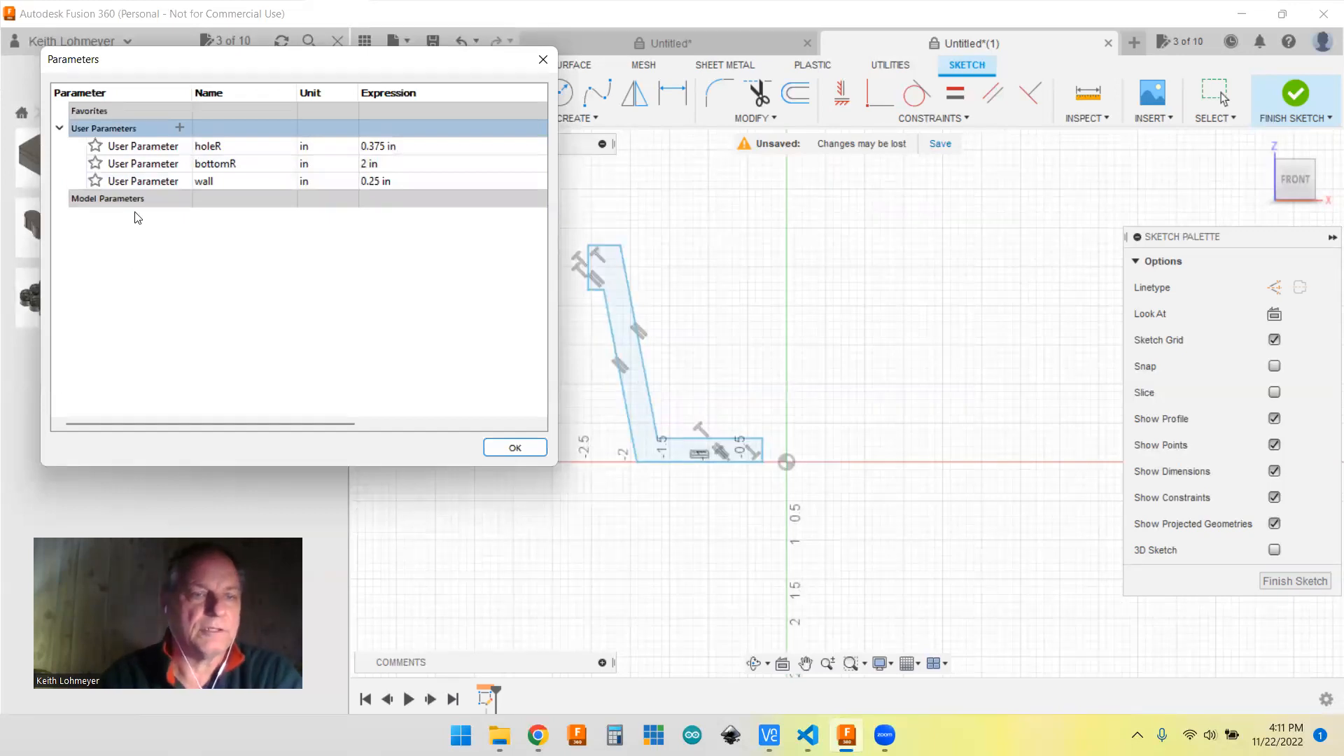
- Add a user parameter named angle with the unit deg and the expression 100
left_click(180, 128)
type("angle")
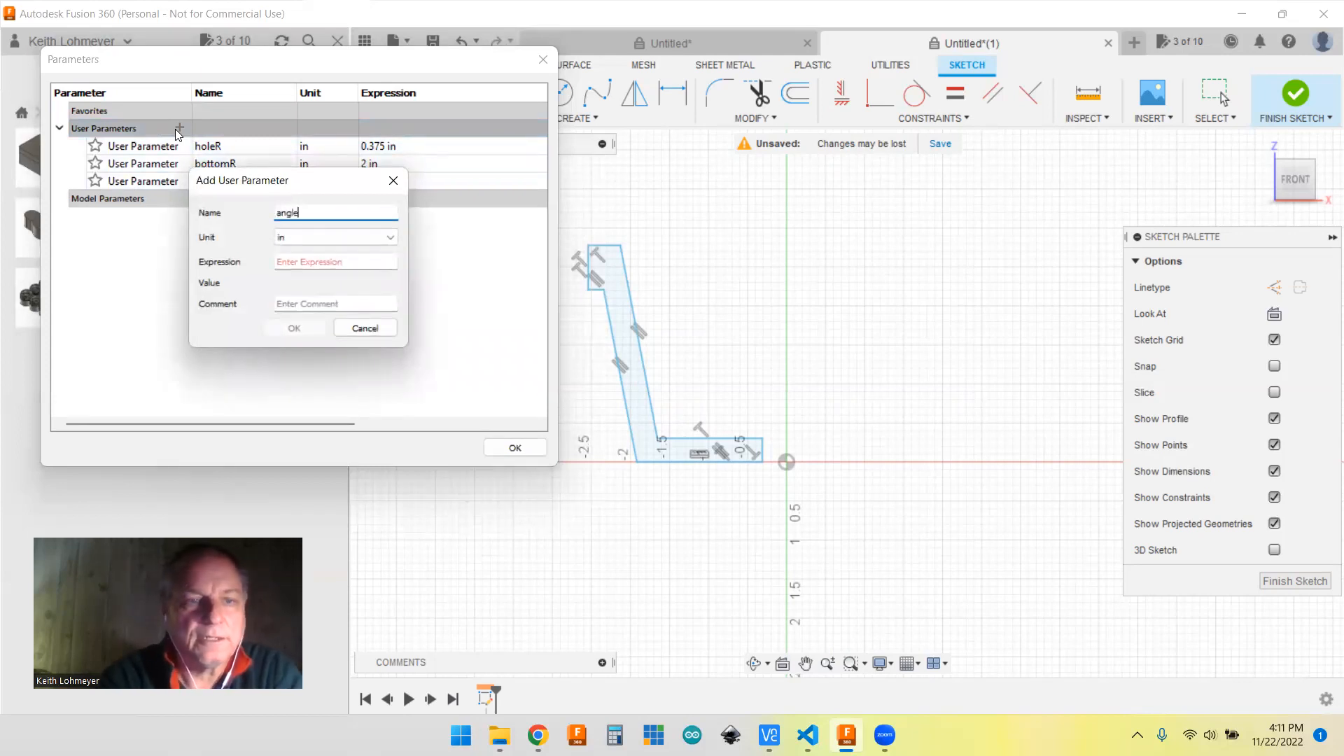
key("Tab")
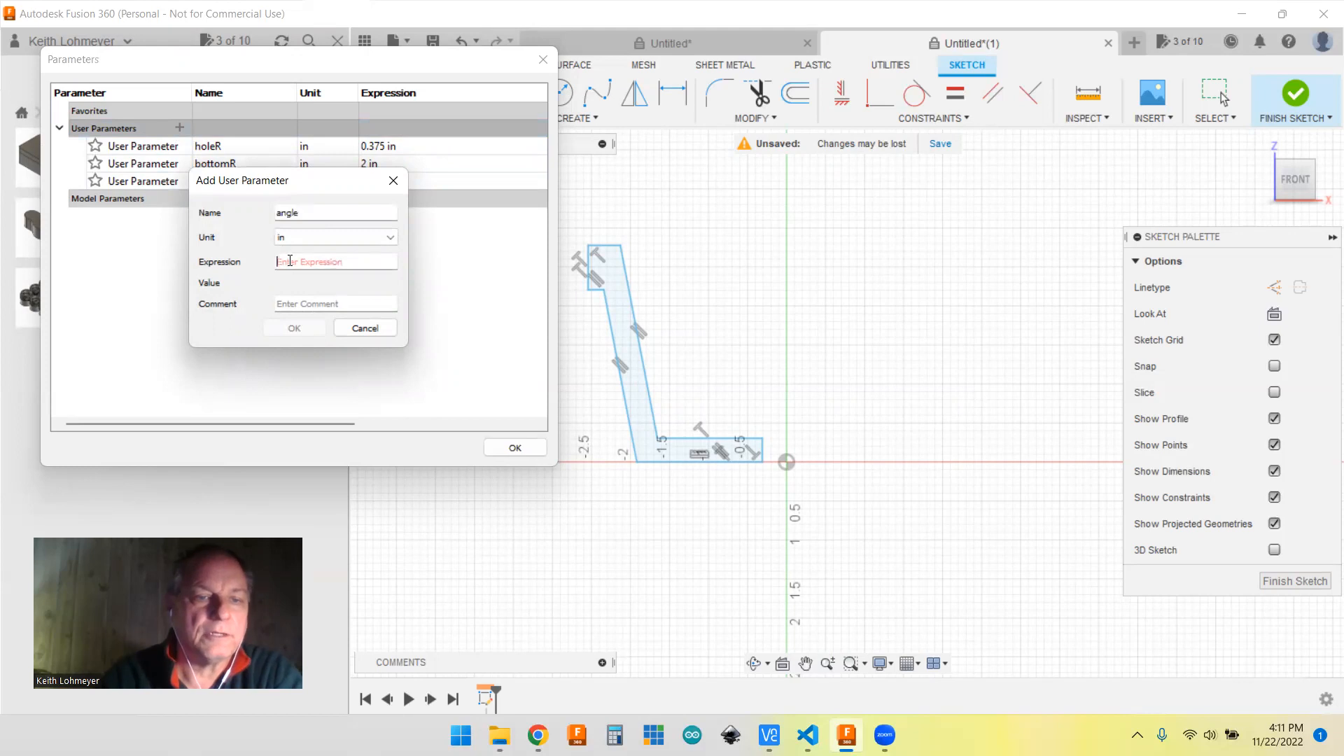
left_click(395, 236)
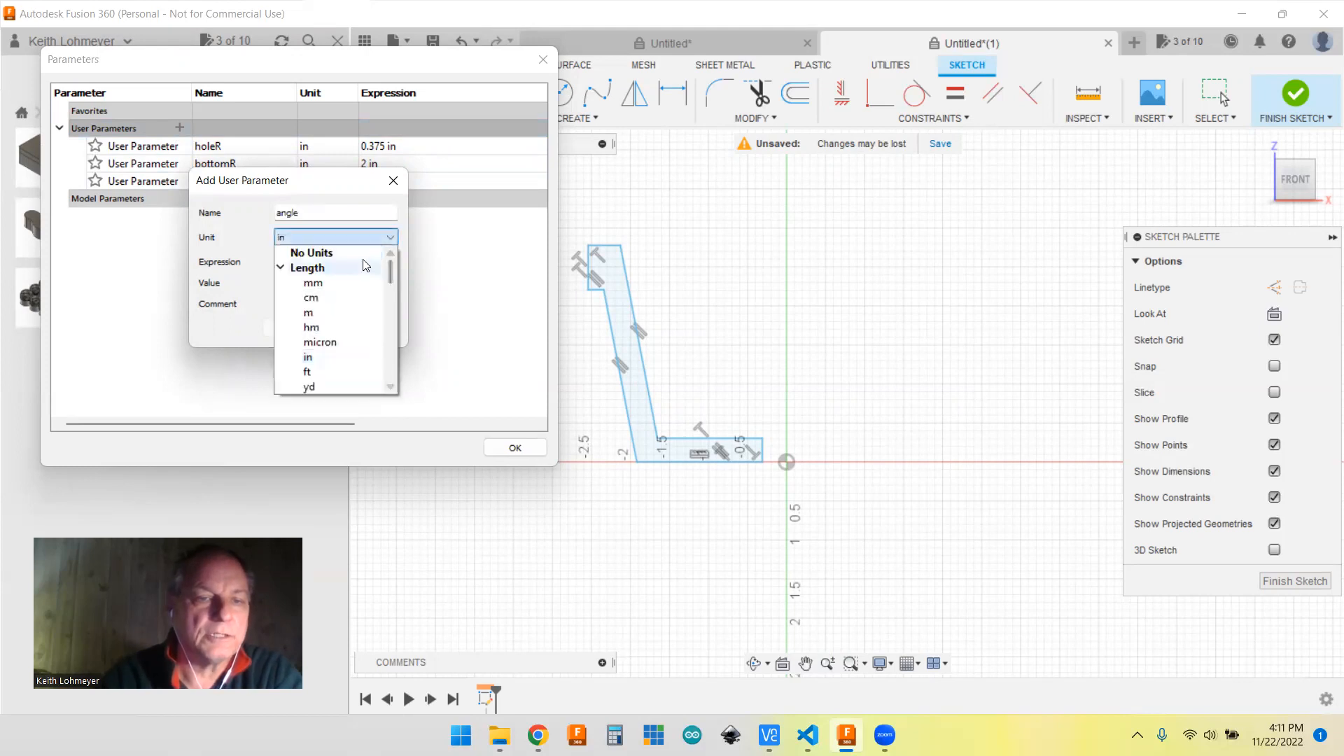
left_click(360, 252)
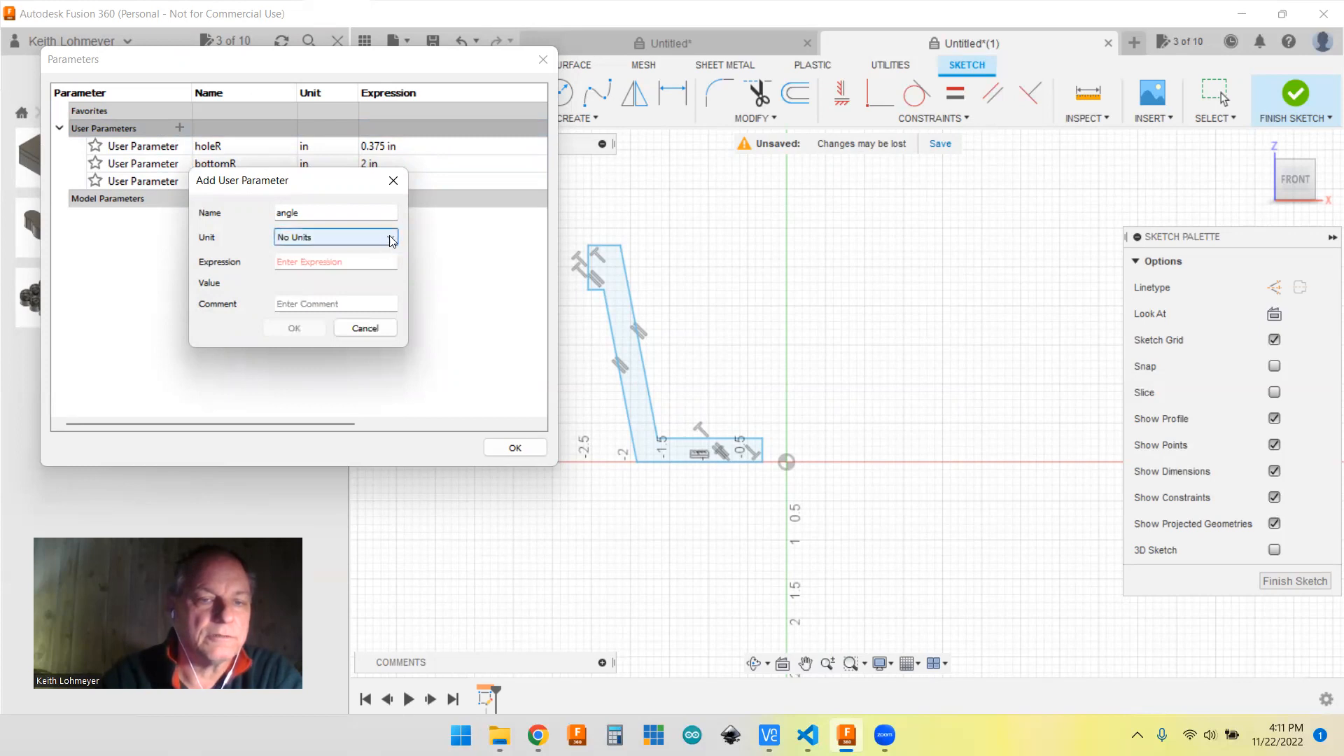
left_click(379, 234)
scroll(374, 329, "down", 2)
scroll(375, 330, "down", 2)
scroll(375, 330, "up", 2)
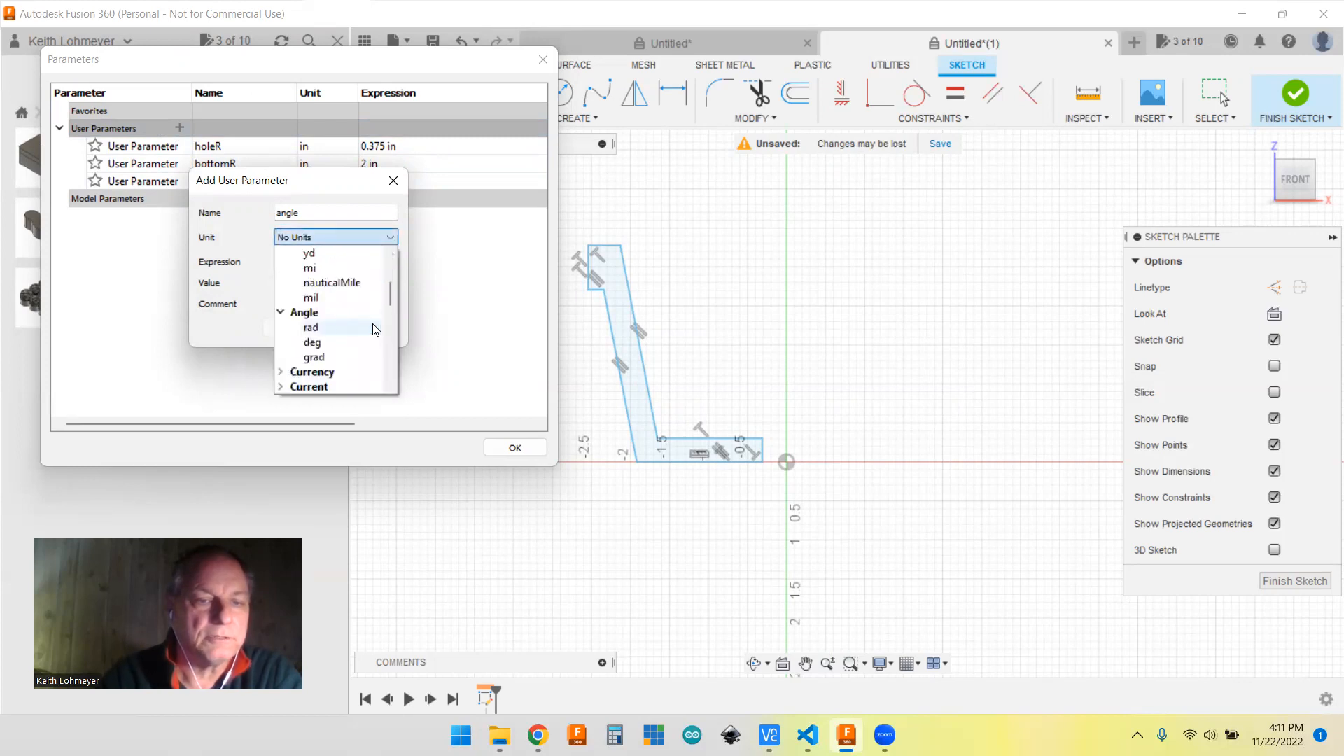
left_click(313, 342)
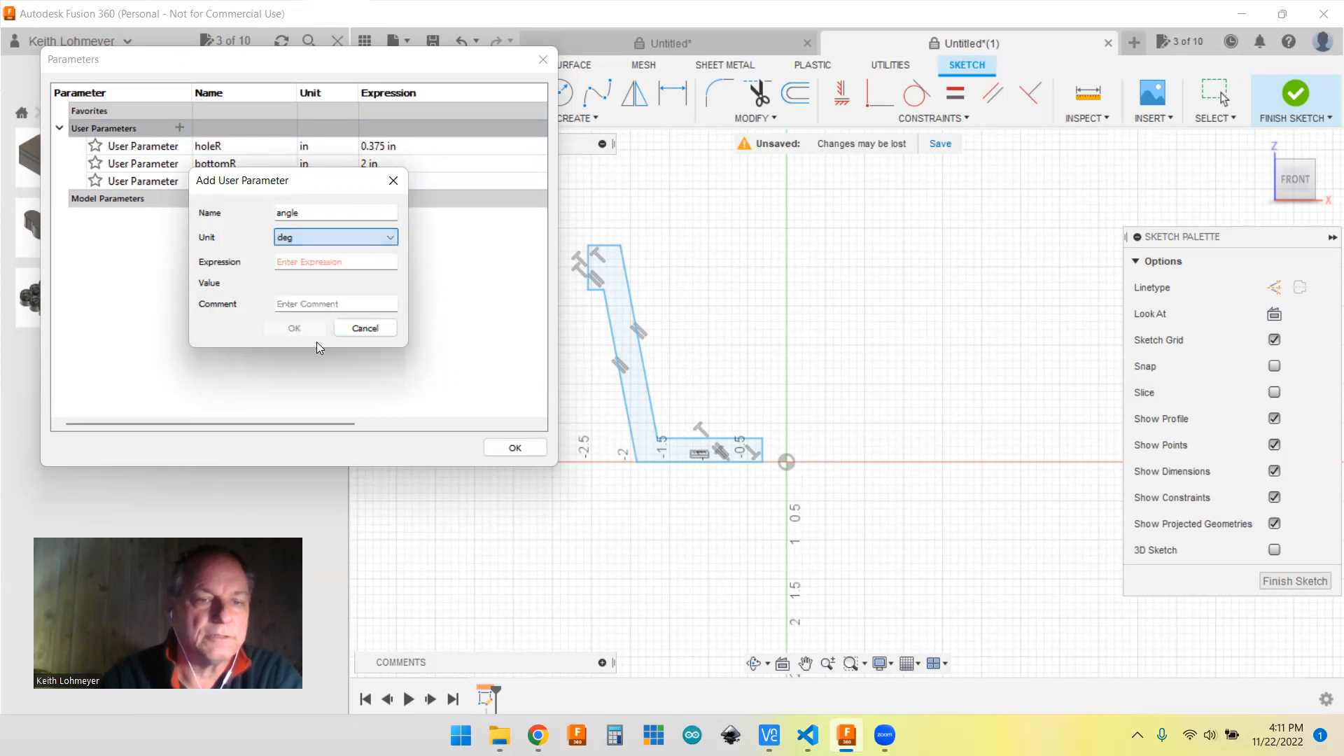
left_click(301, 261)
type("100")
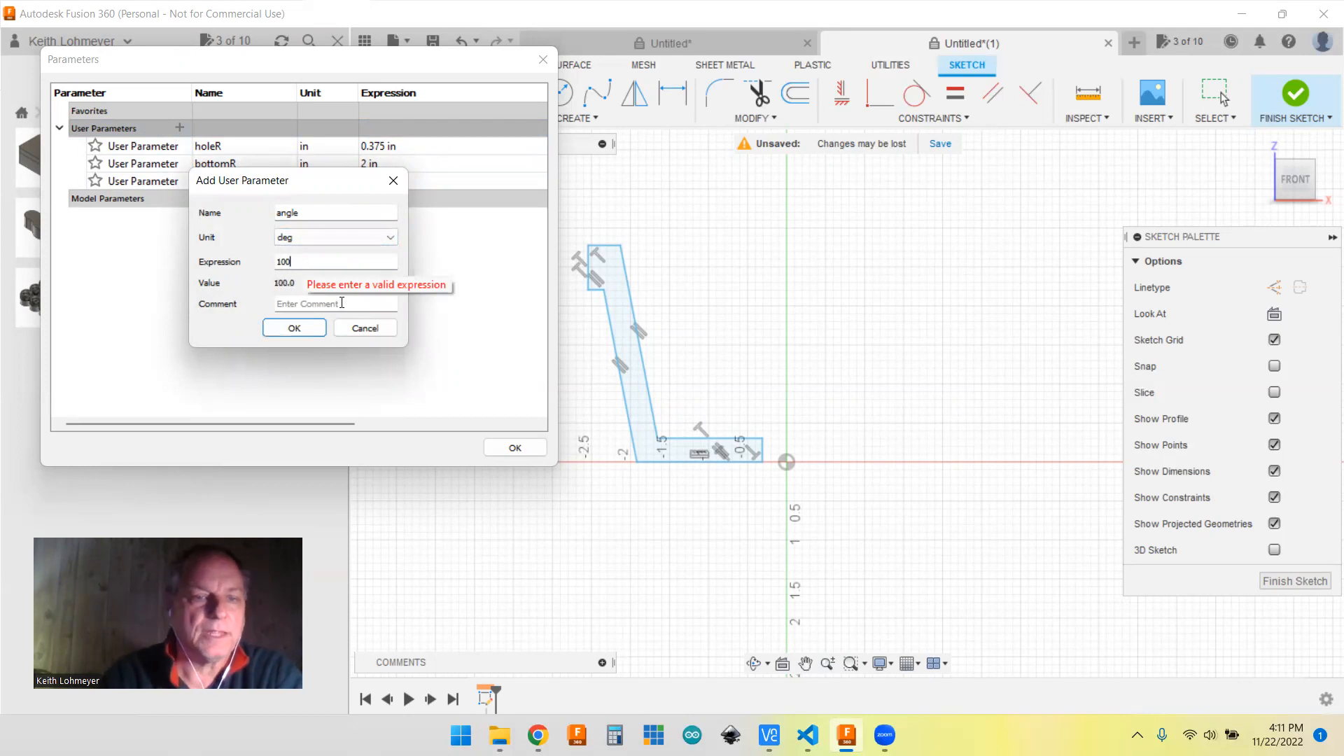
left_click(296, 327)
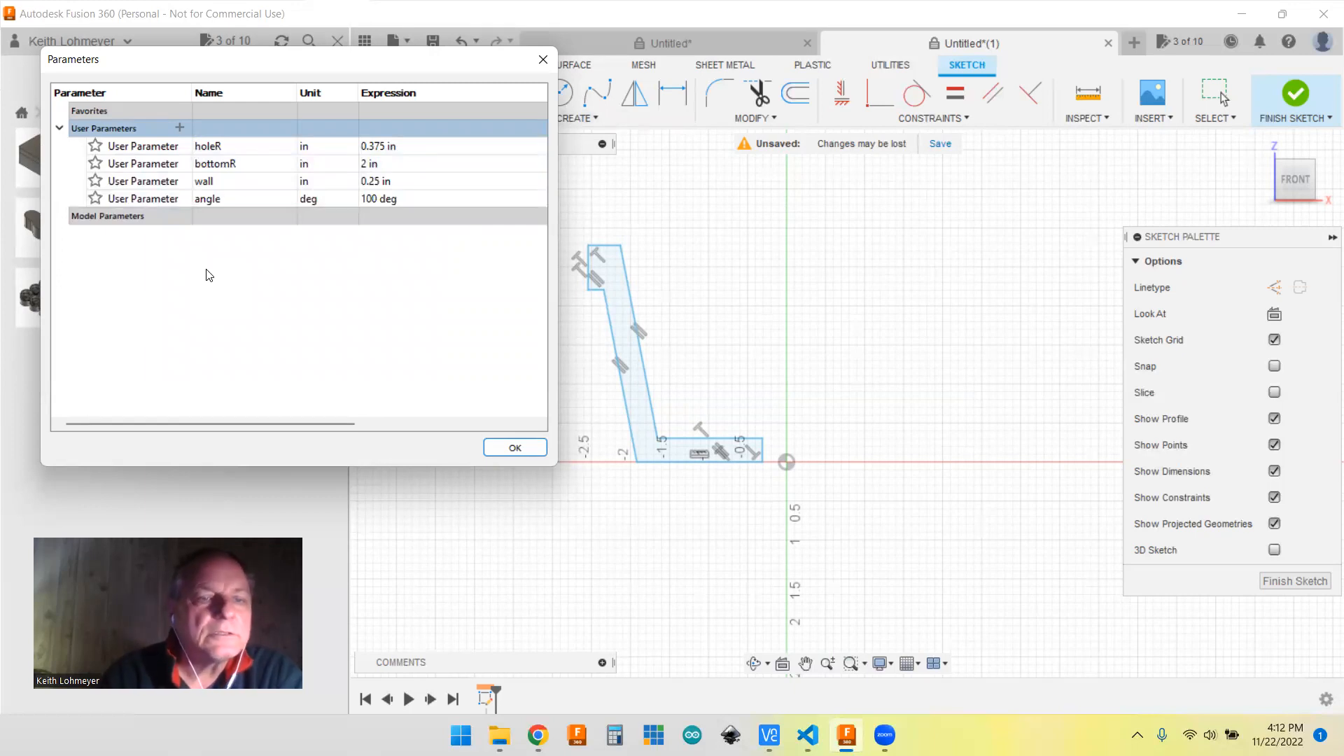
- Add a user parameter named height in inches with the expression 6
left_click(178, 128)
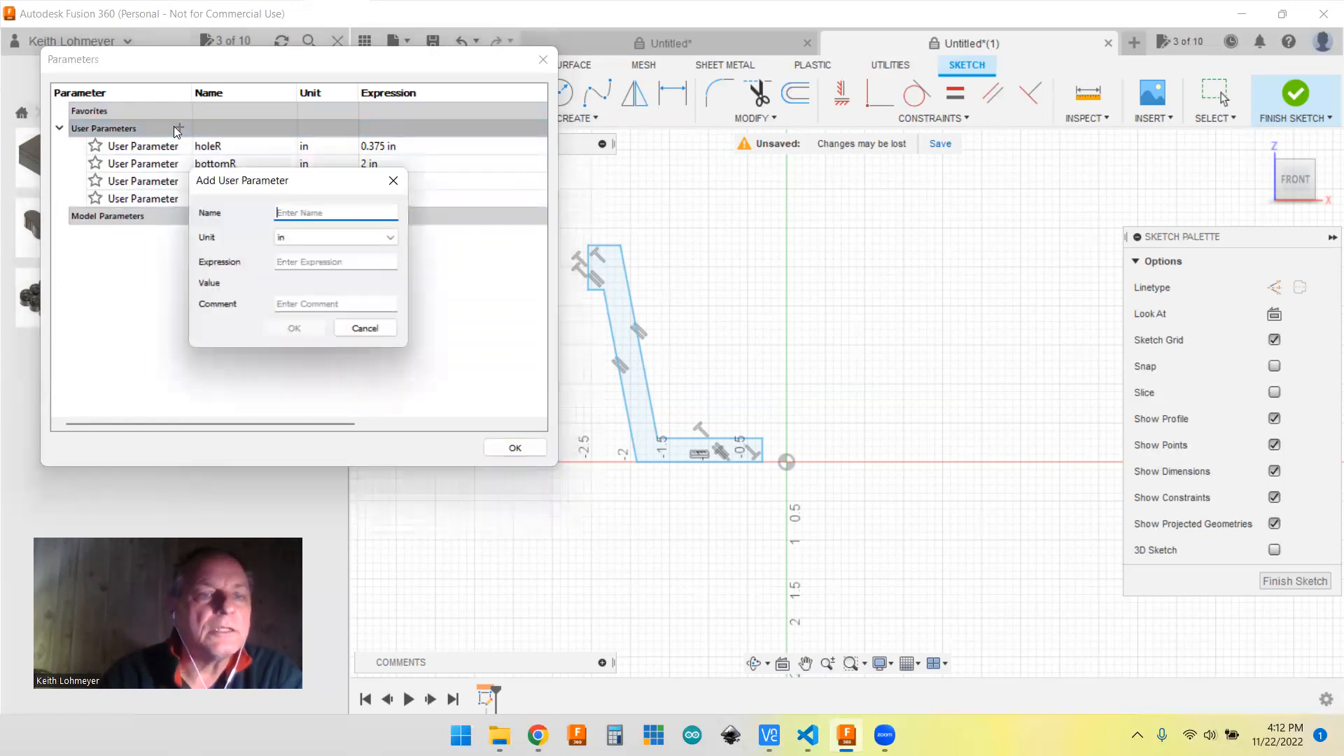
type("height")
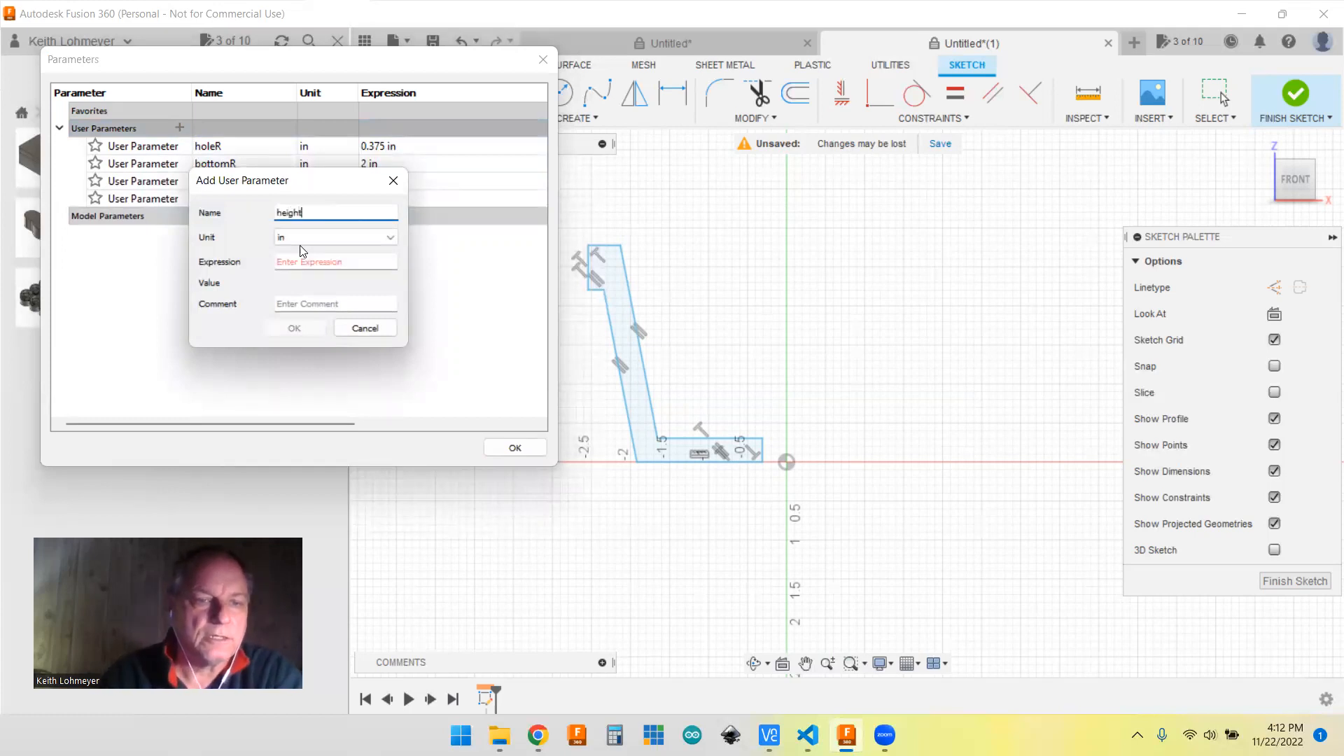
left_click(288, 261)
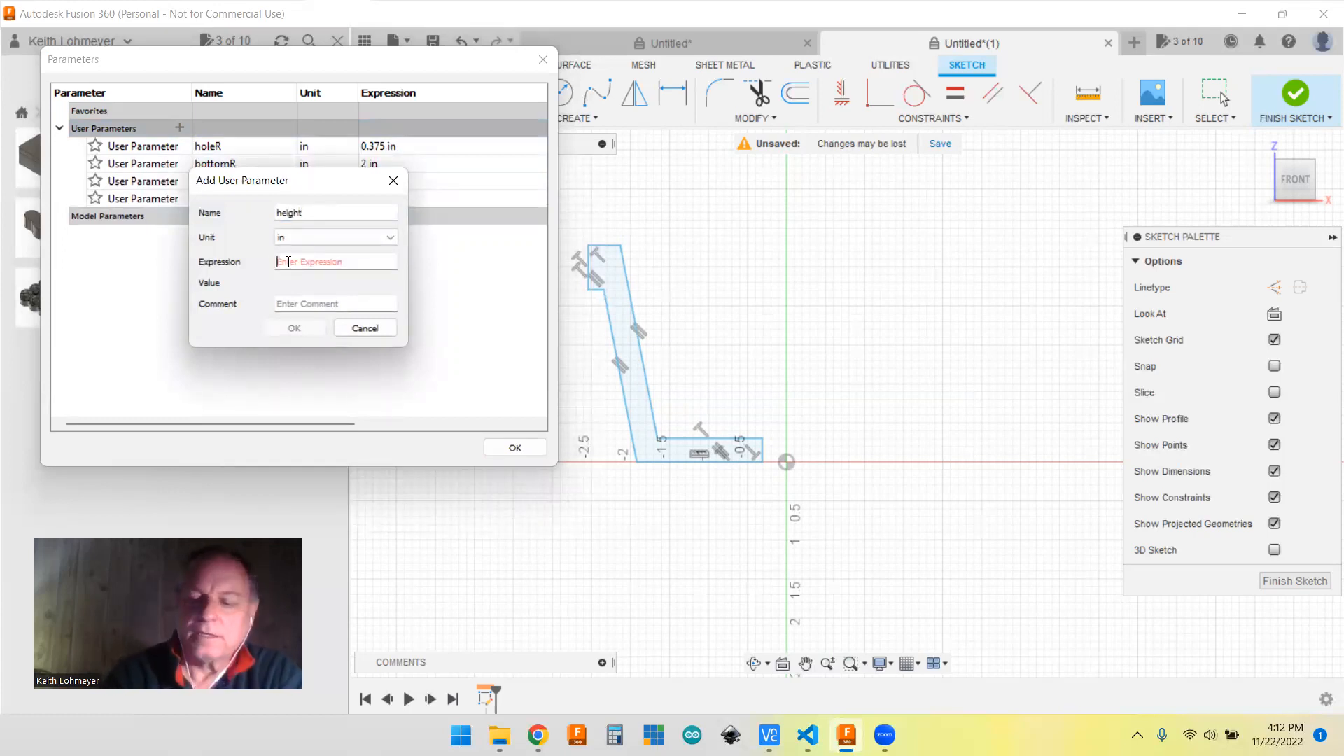
type("6")
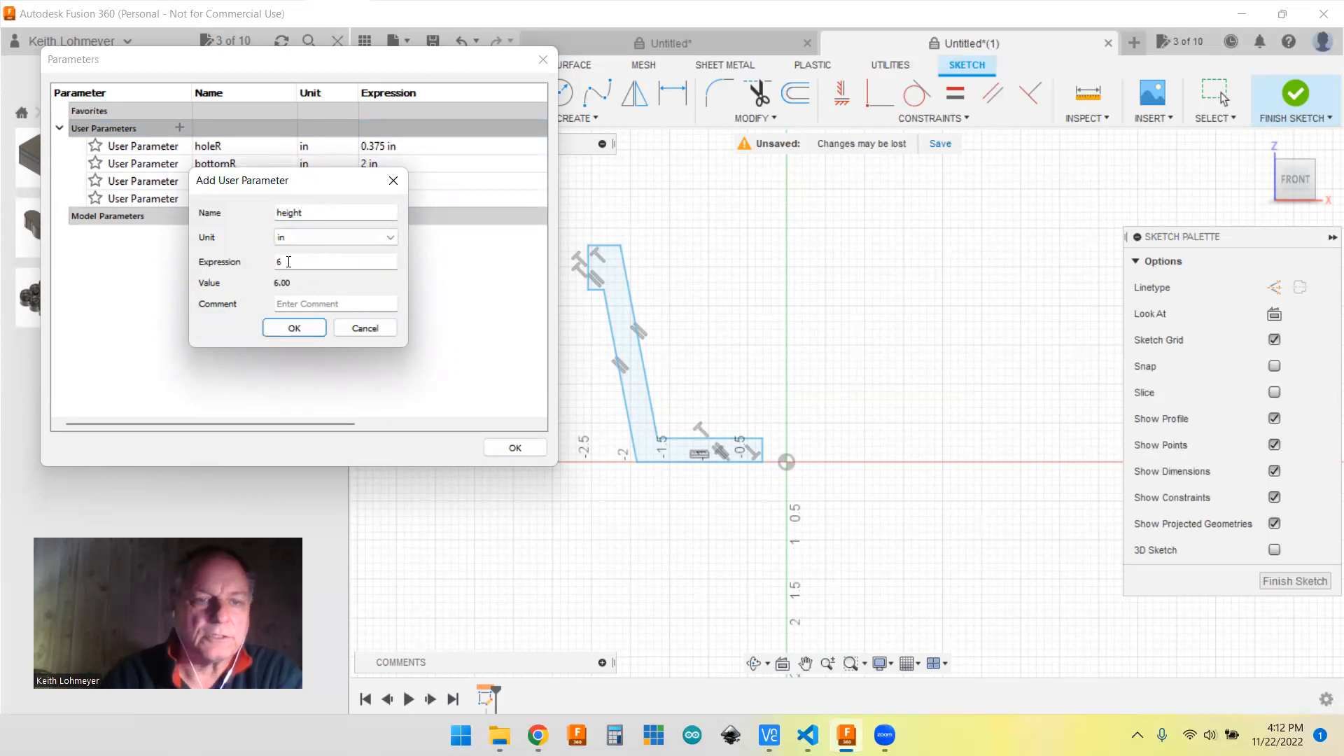
left_click(295, 329)
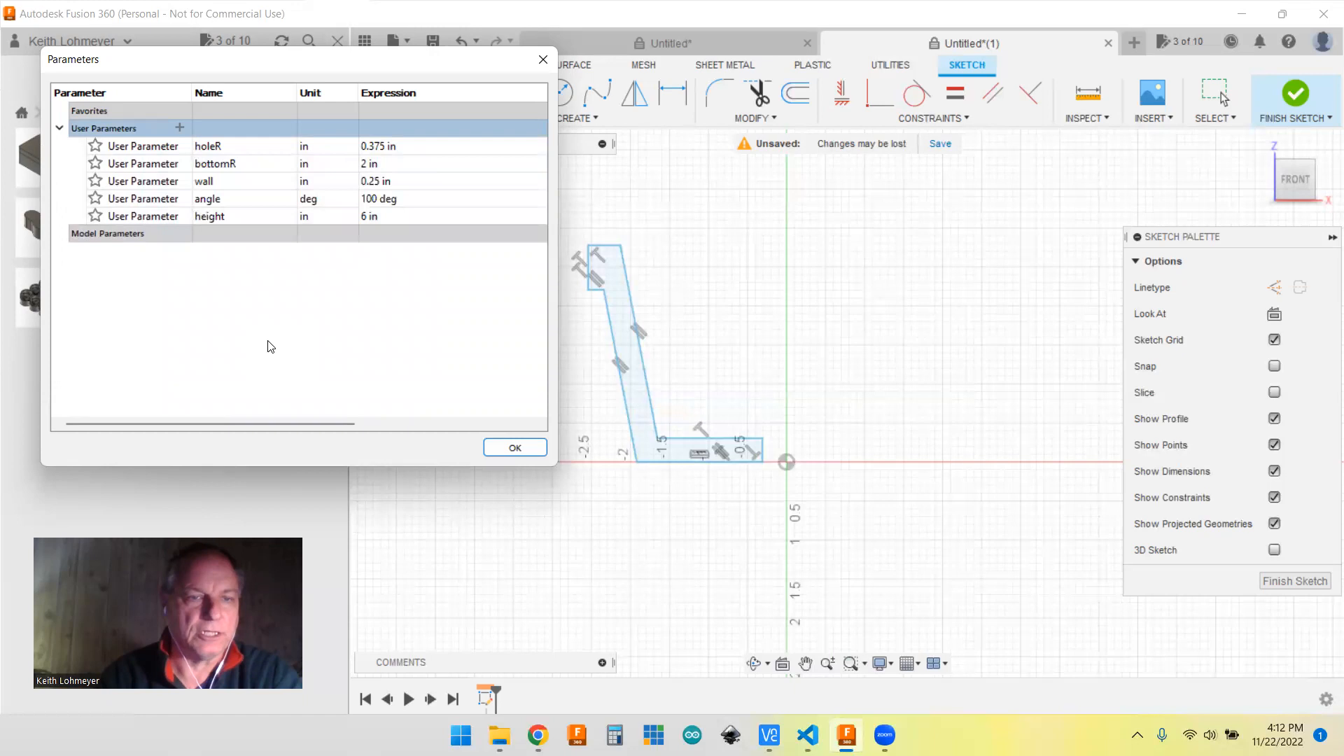
- Add a user parameter named lip in inches with the expression 1, and close the parameters dialog
left_click(179, 128)
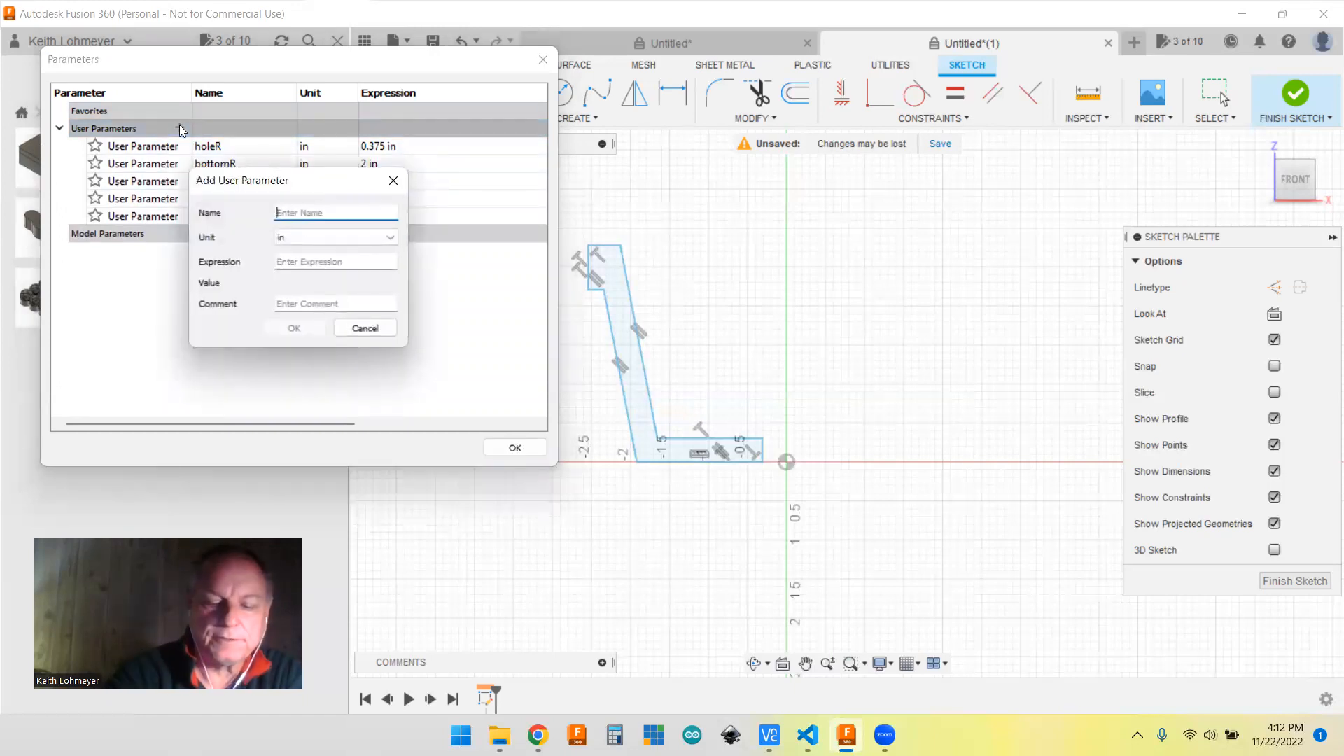
type("lip")
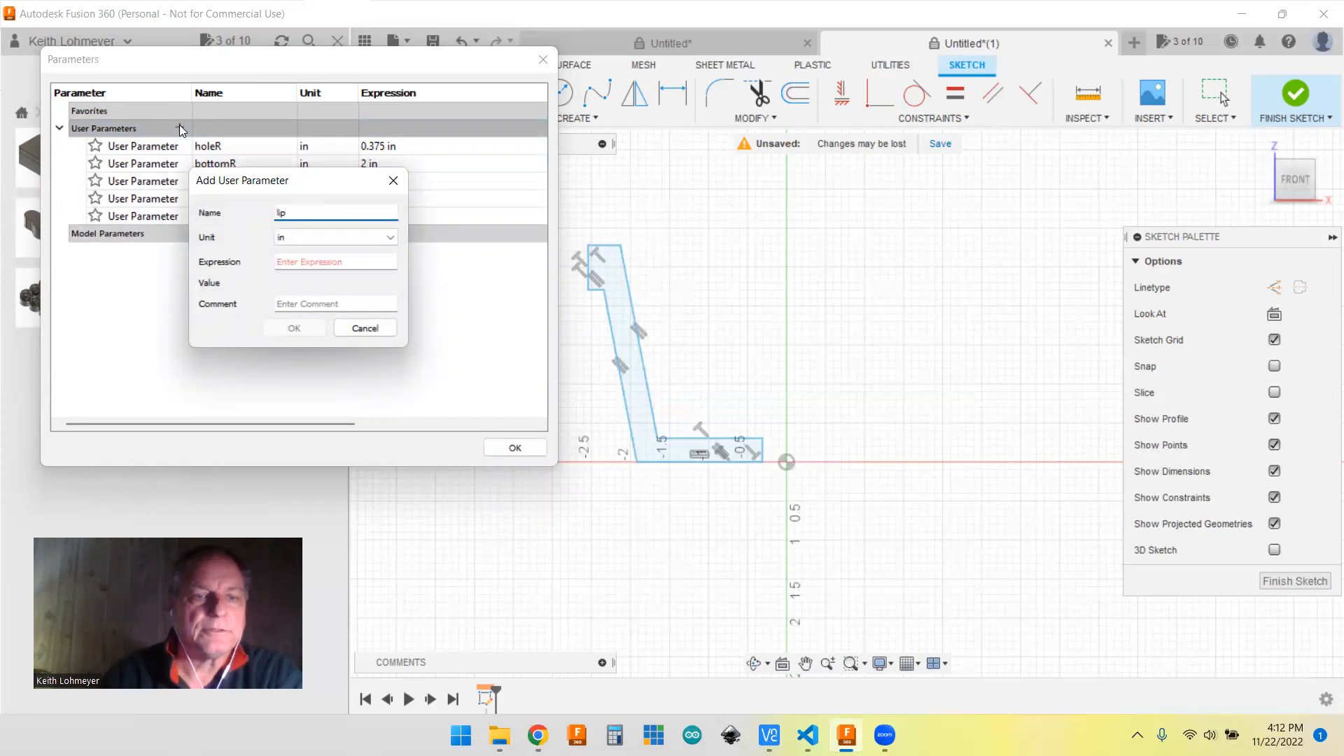
left_click(315, 263)
type("1")
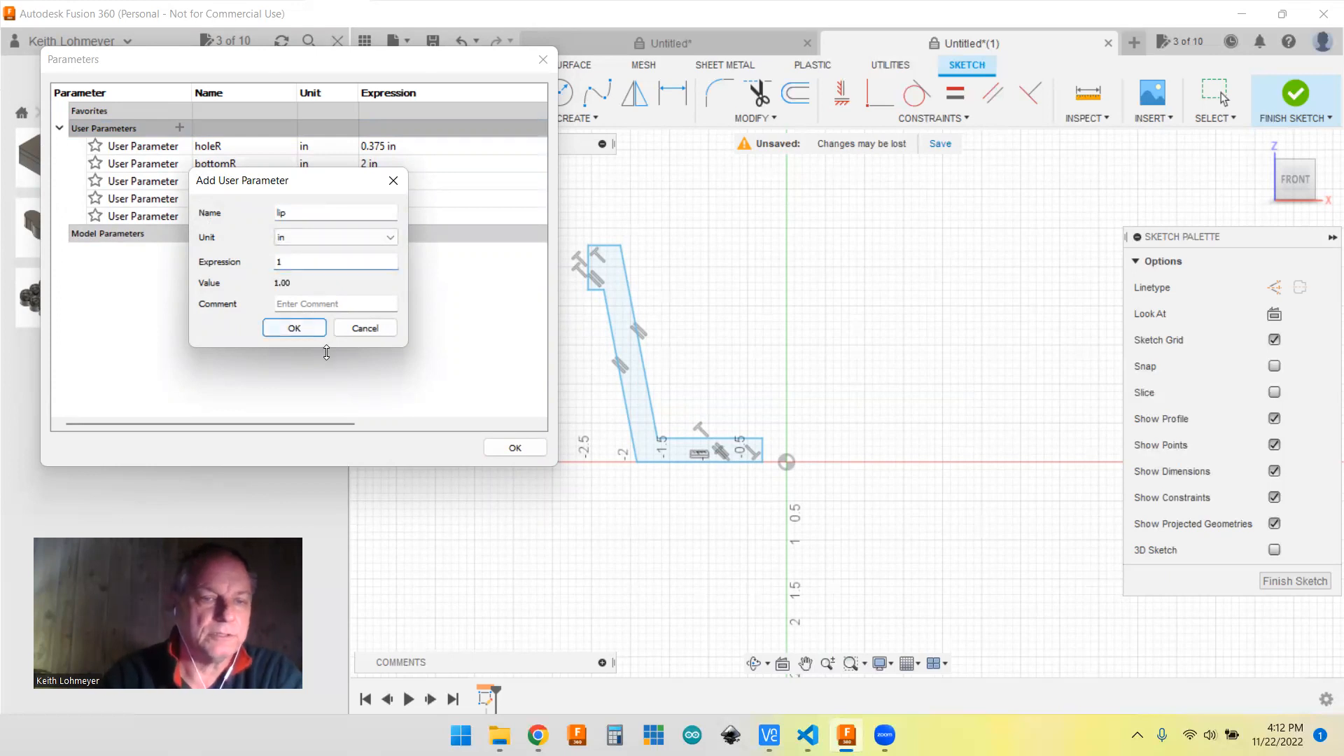
left_click(298, 327)
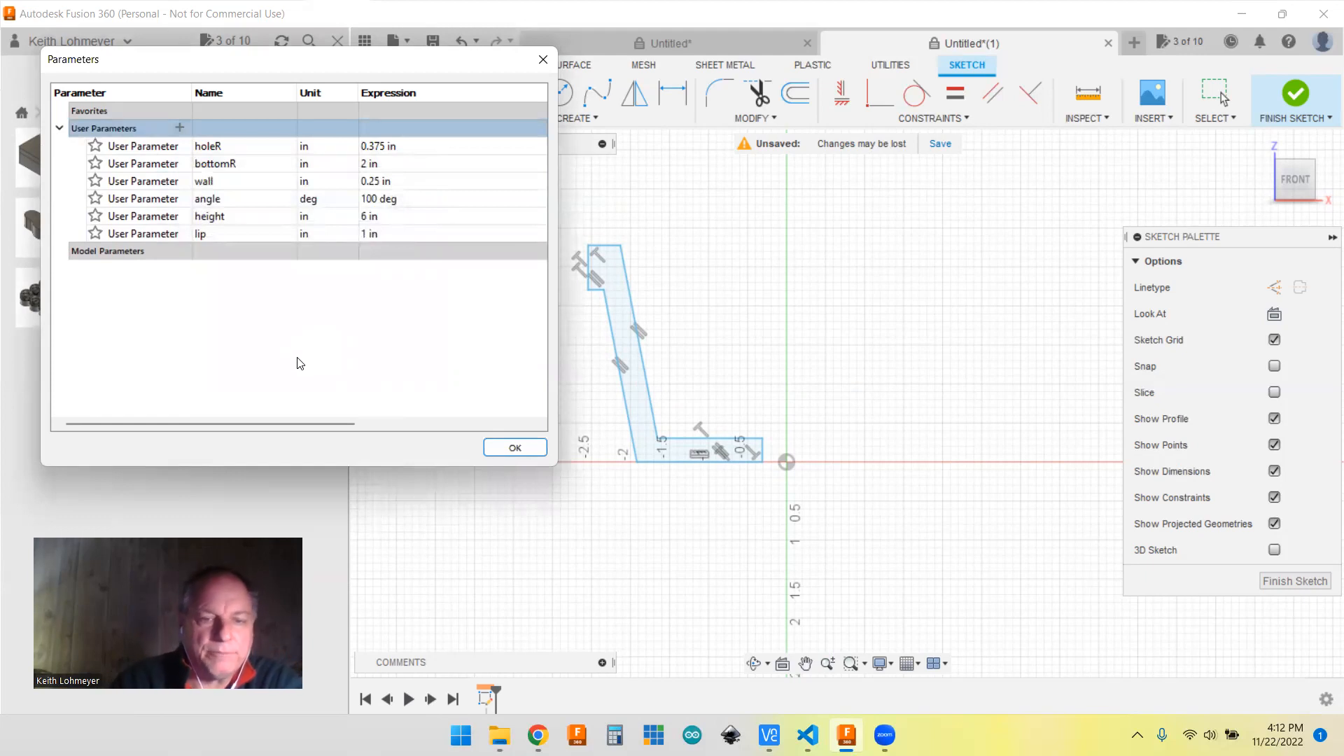
left_click(515, 451)
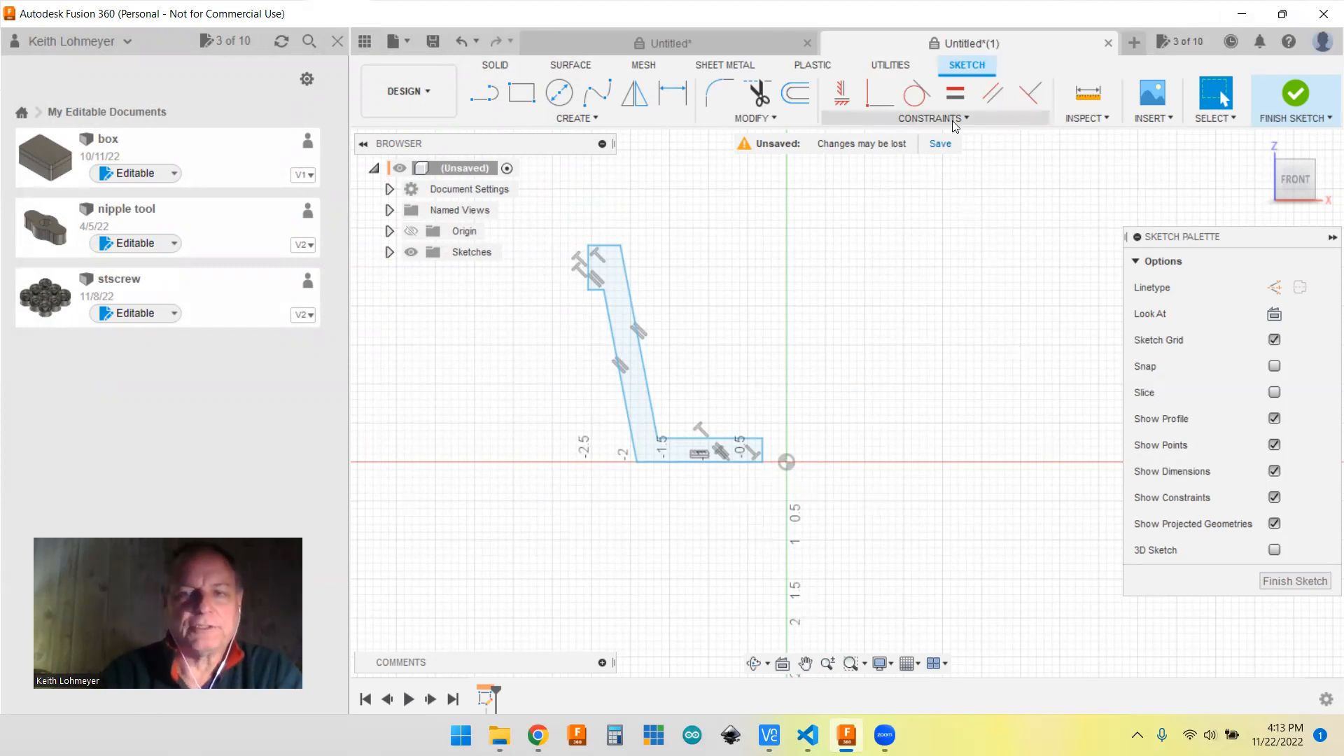
- Apply a Fix constraint to the profile's bottom line on the horizontal axis
left_click(929, 118)
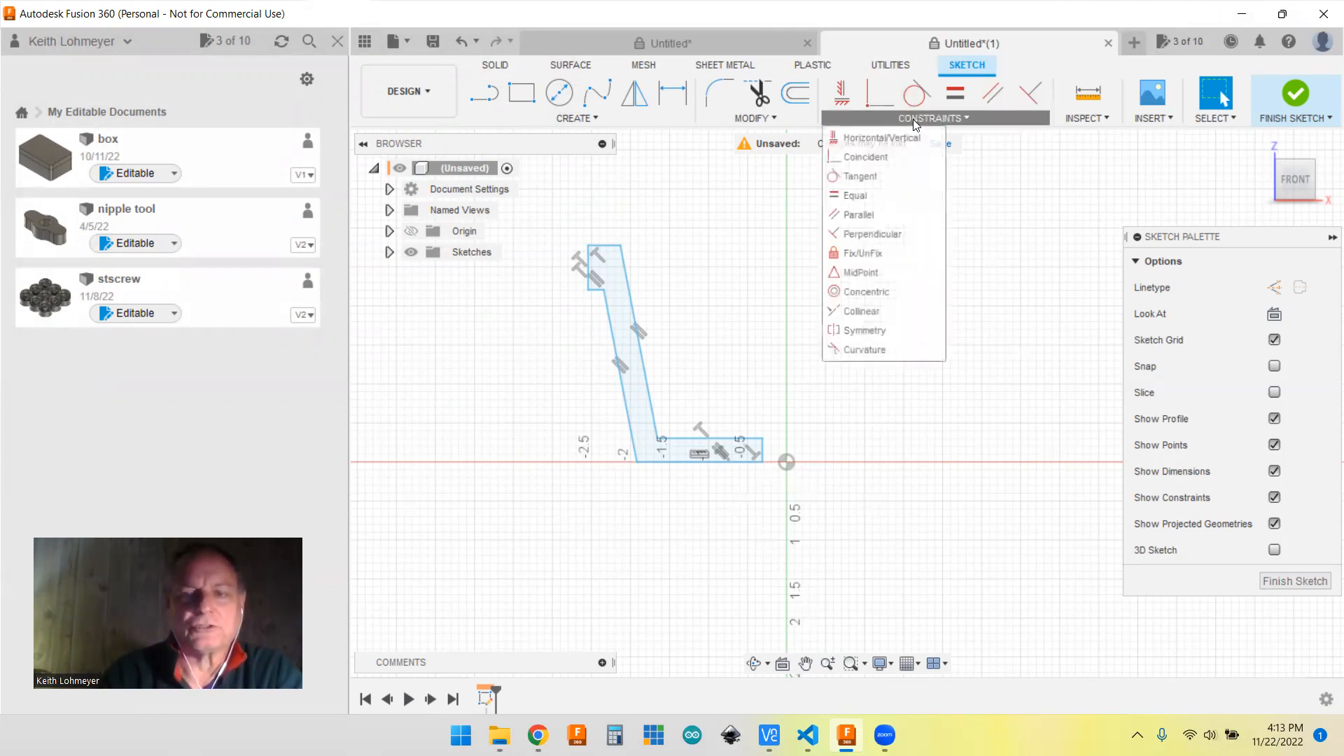
left_click(883, 252)
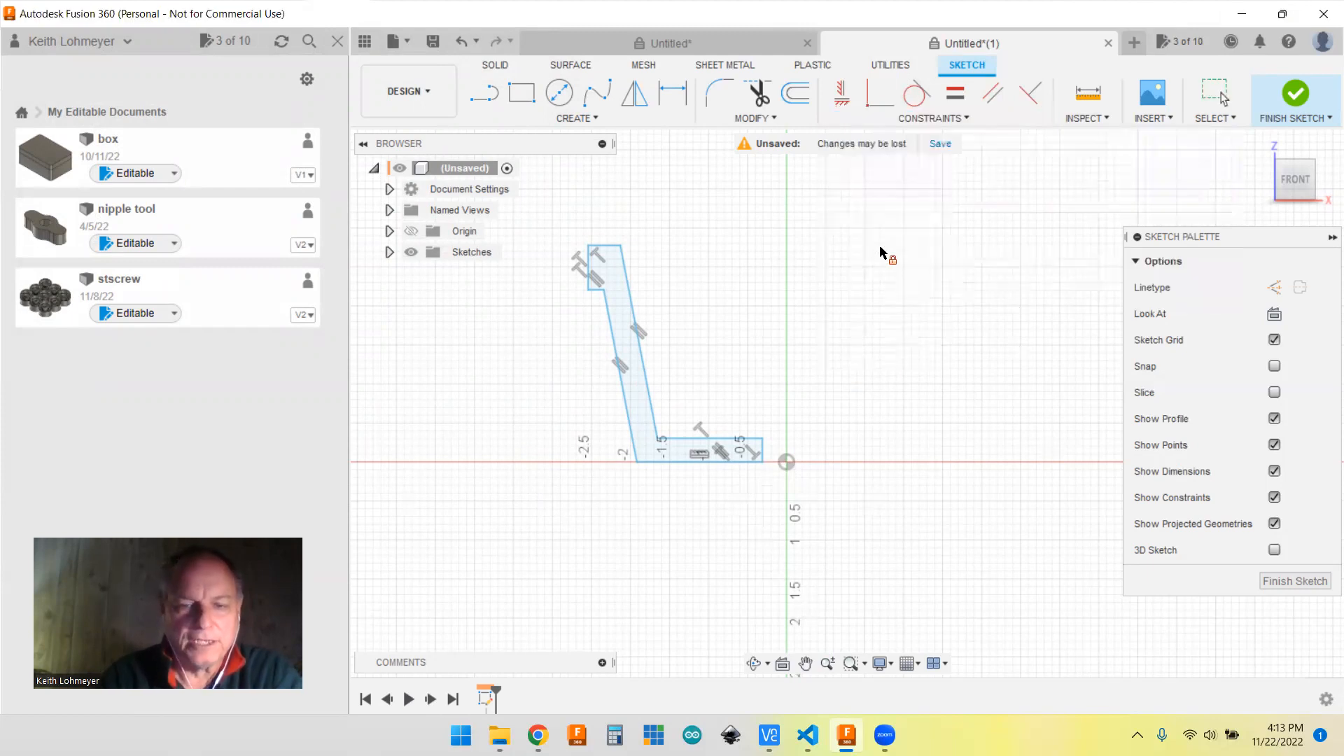
left_click(698, 463)
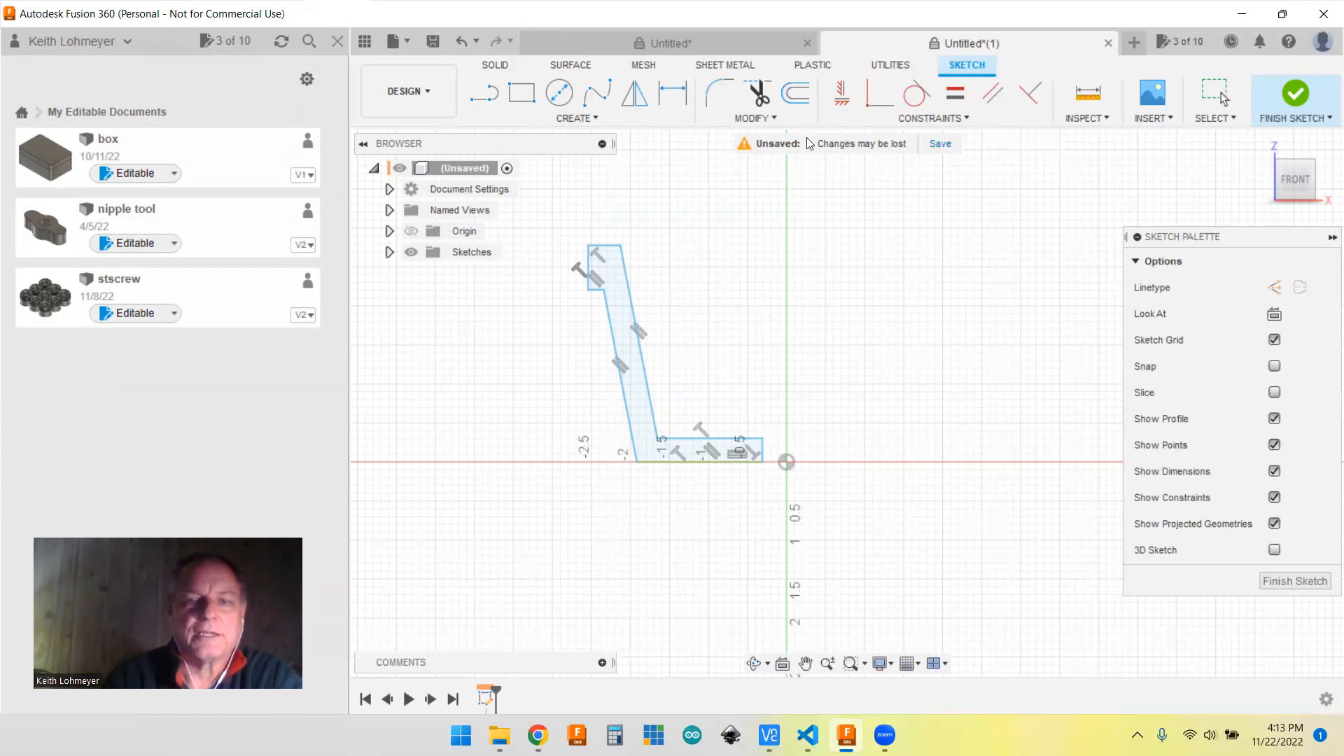
- Dimension the base thickness between its two horizontal lines and set it to the wall parameter
left_click(674, 102)
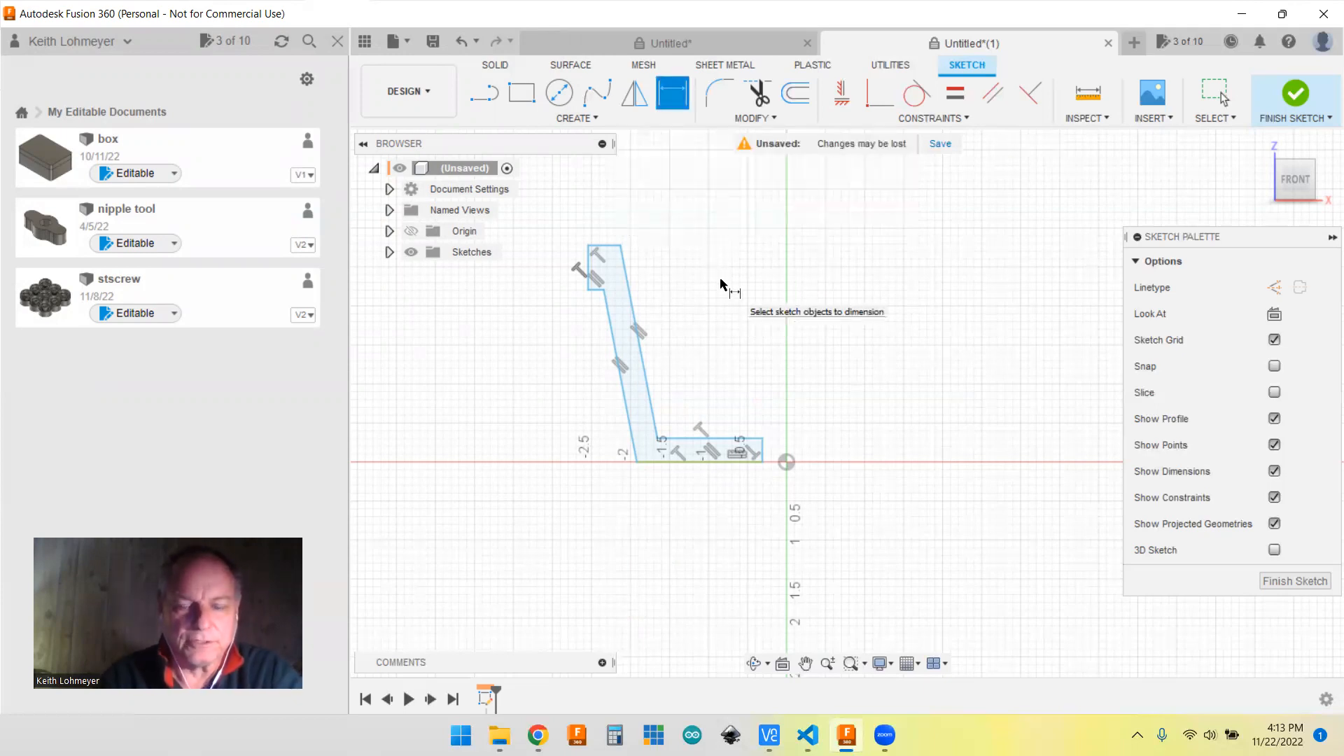
left_click(692, 462)
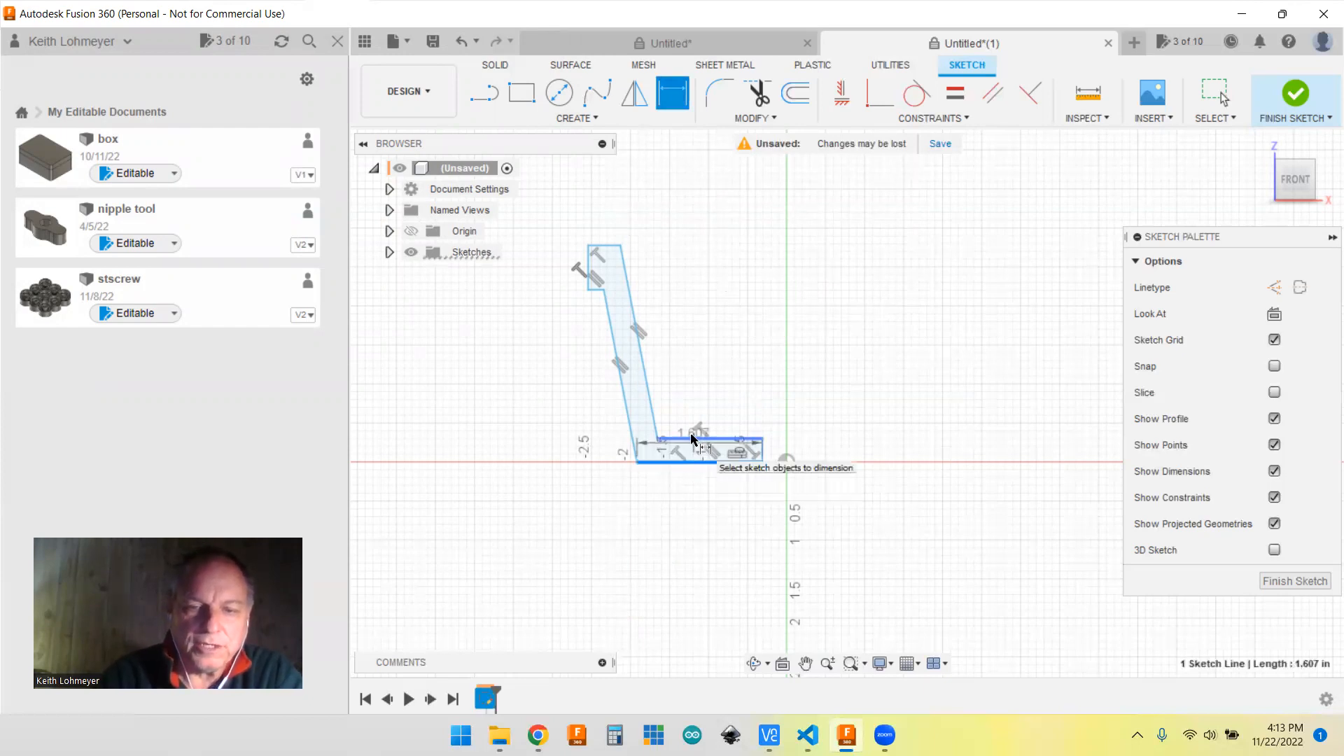
left_click(692, 440)
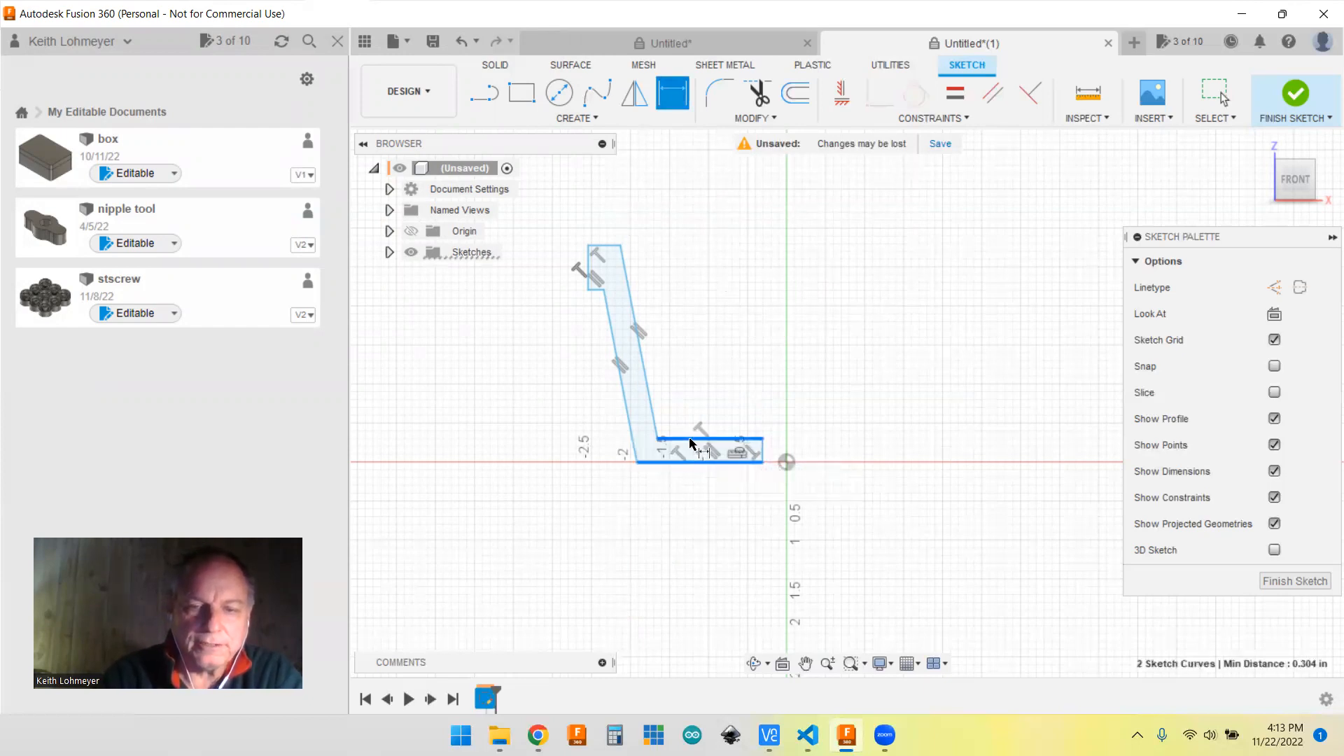
left_click(698, 543)
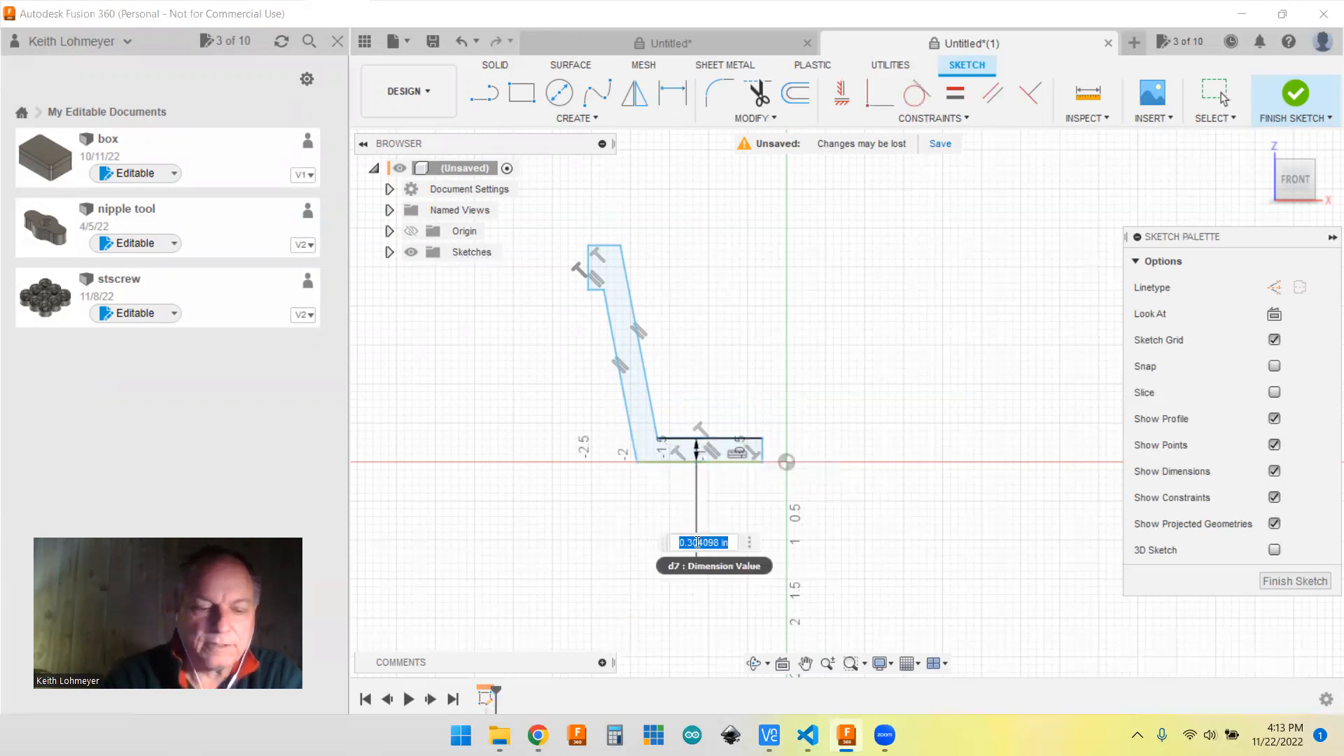
type("wall")
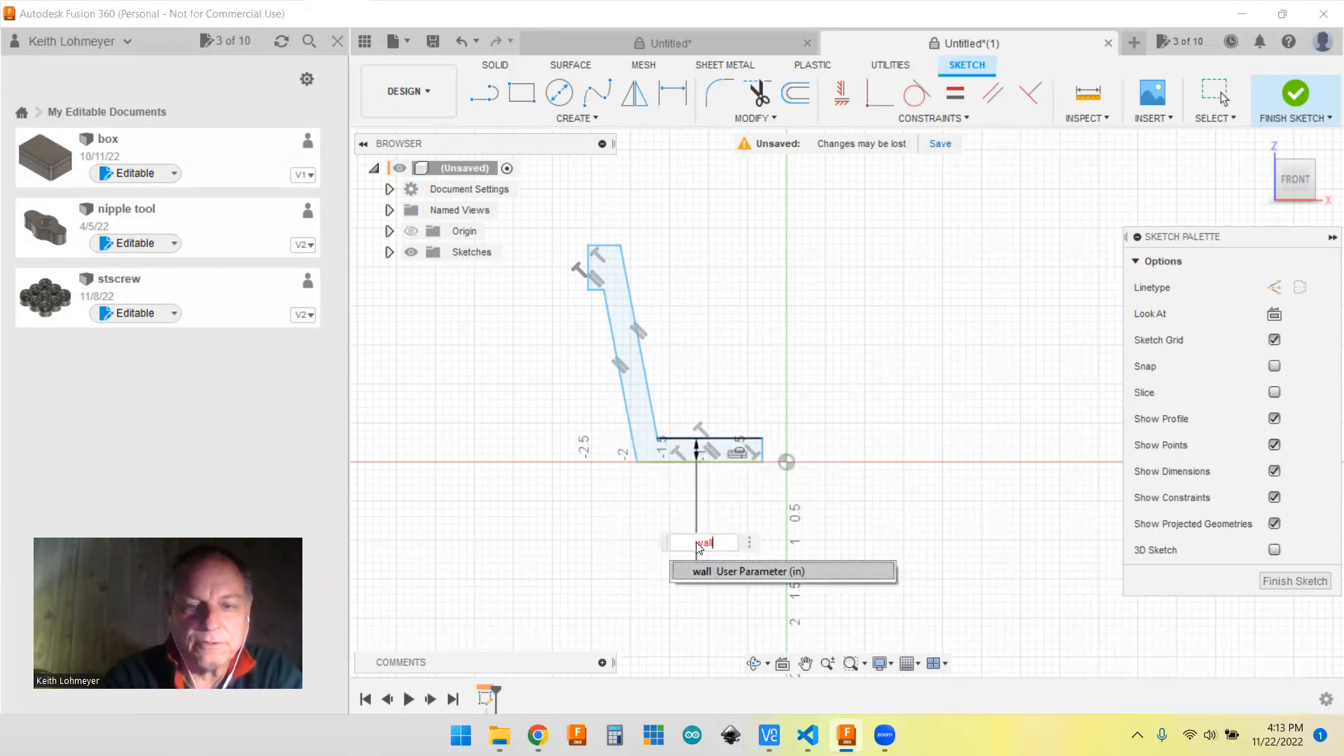
left_click(704, 571)
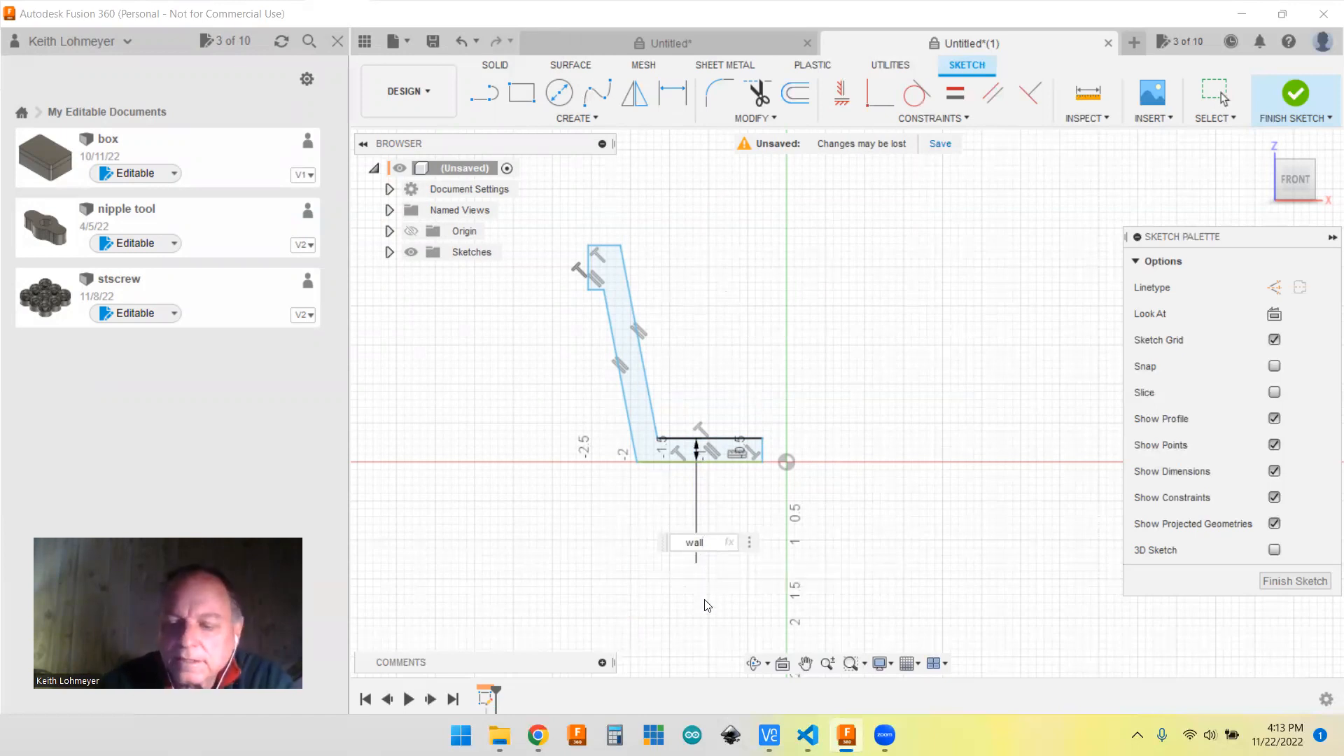
key("Return")
- Dimension the thickness between the two slanted side lines and set it to the wall parameter
left_click(625, 398)
left_click(649, 405)
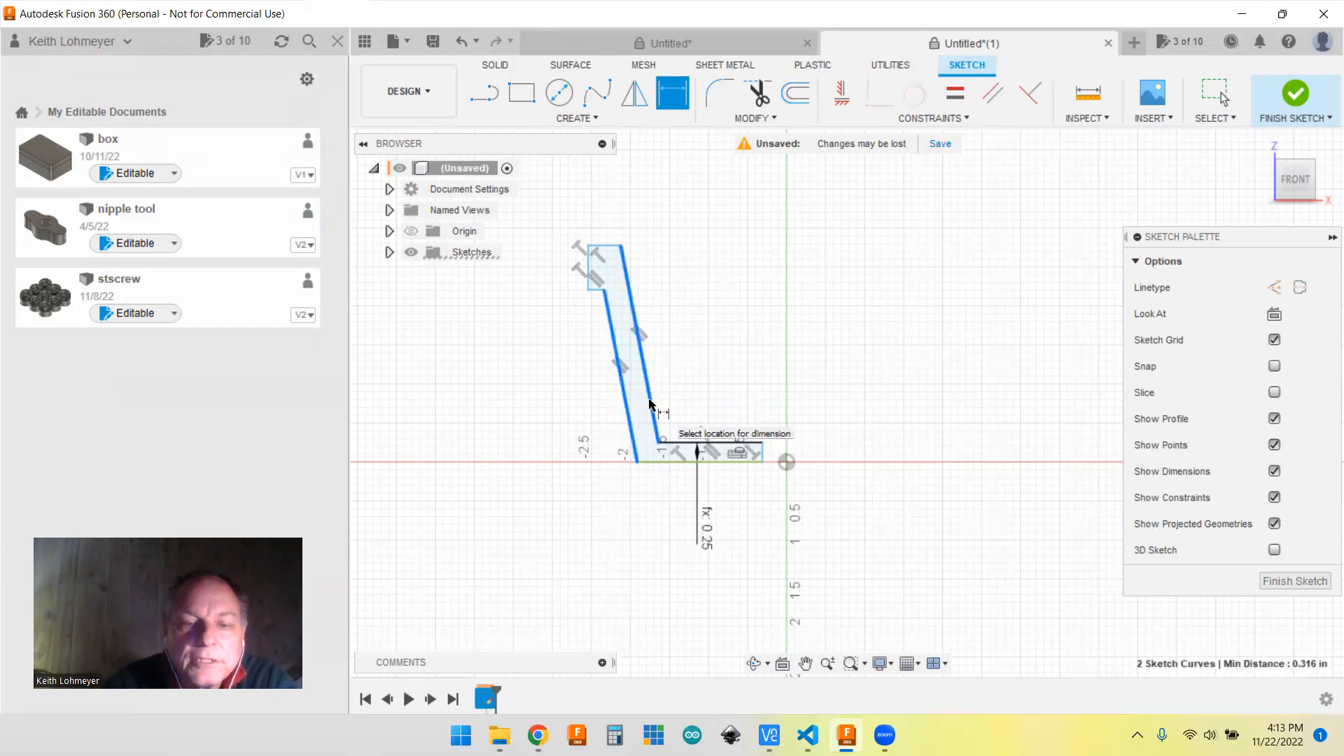
left_click(578, 413)
type("wall")
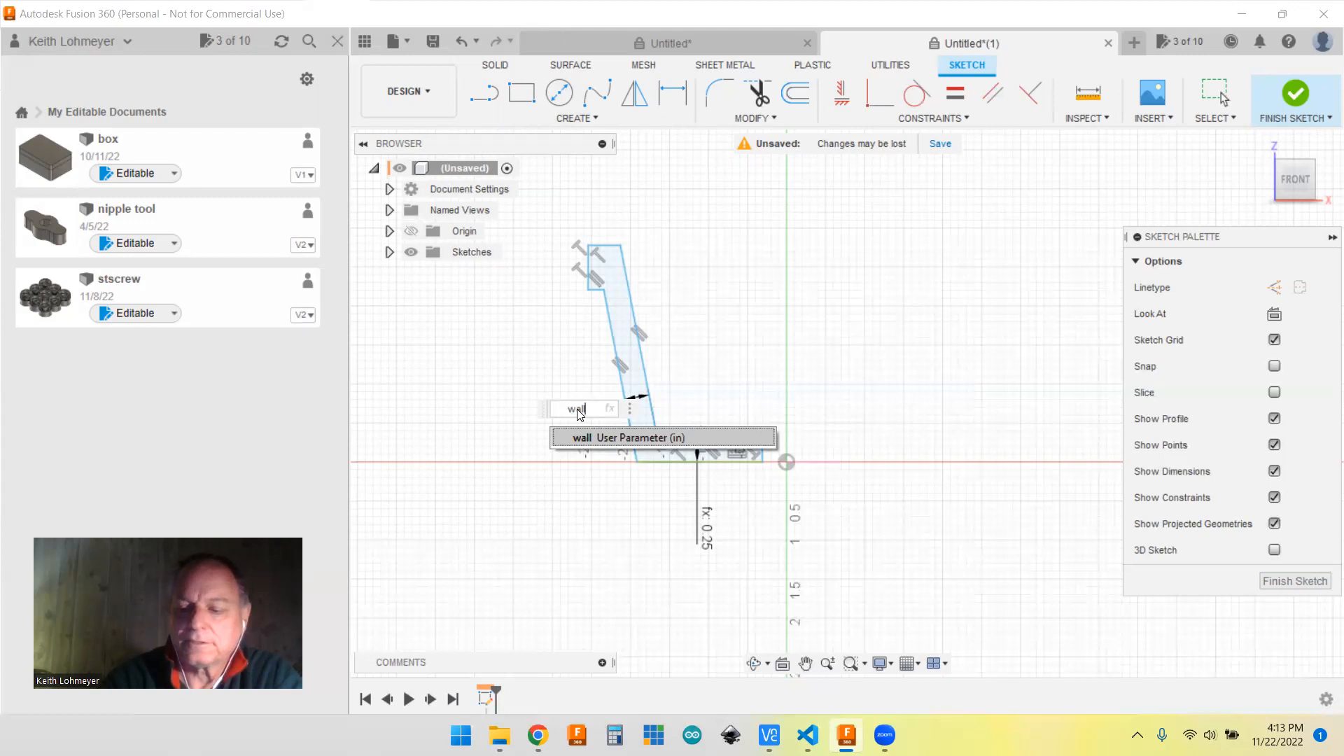
key("Return")
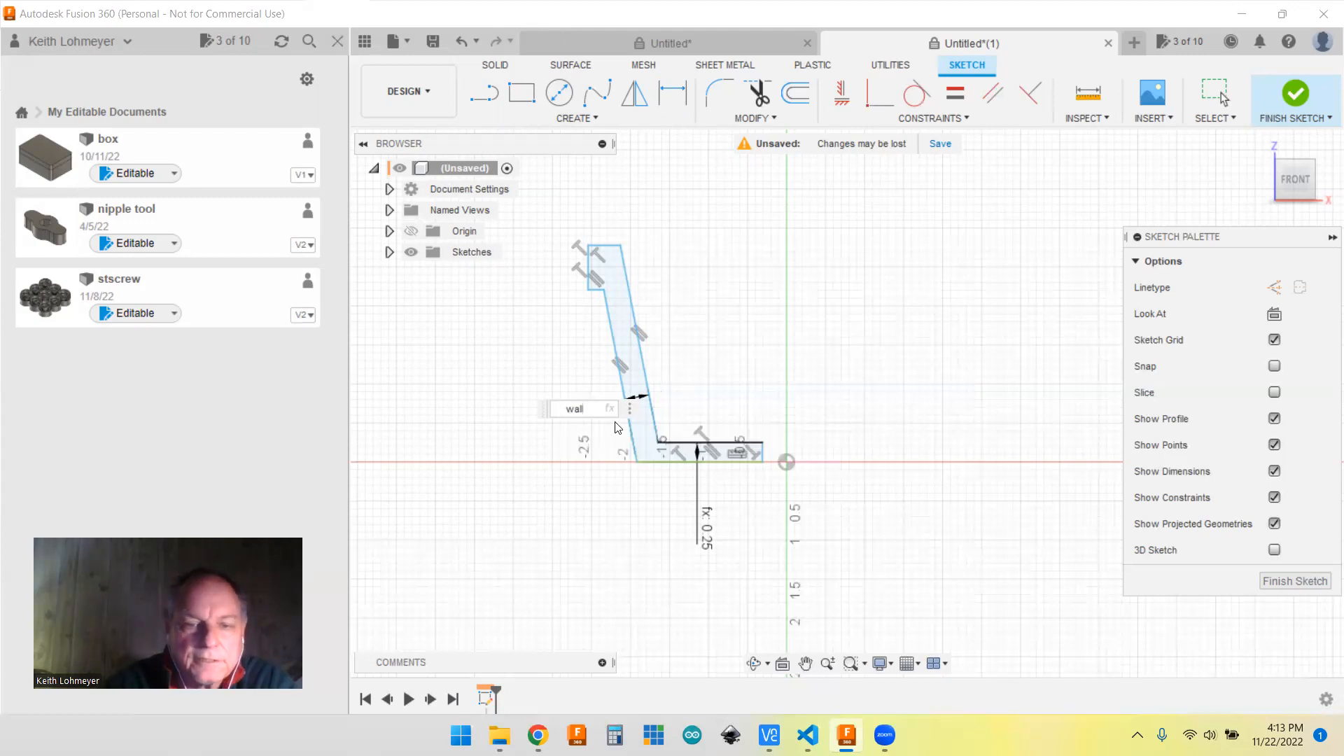
key("Return")
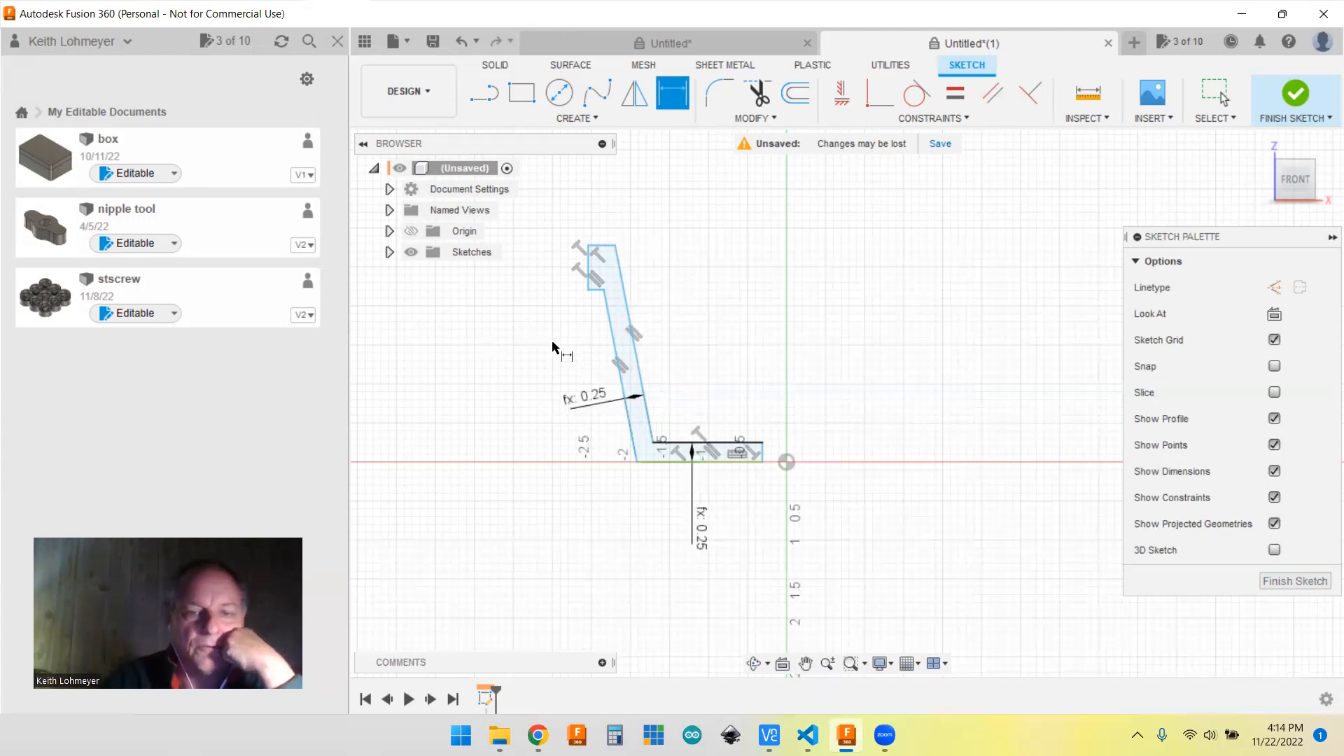
- Dimension the length of the lip's outer vertical line and set it to the lip parameter
scroll(546, 353, "up", 3)
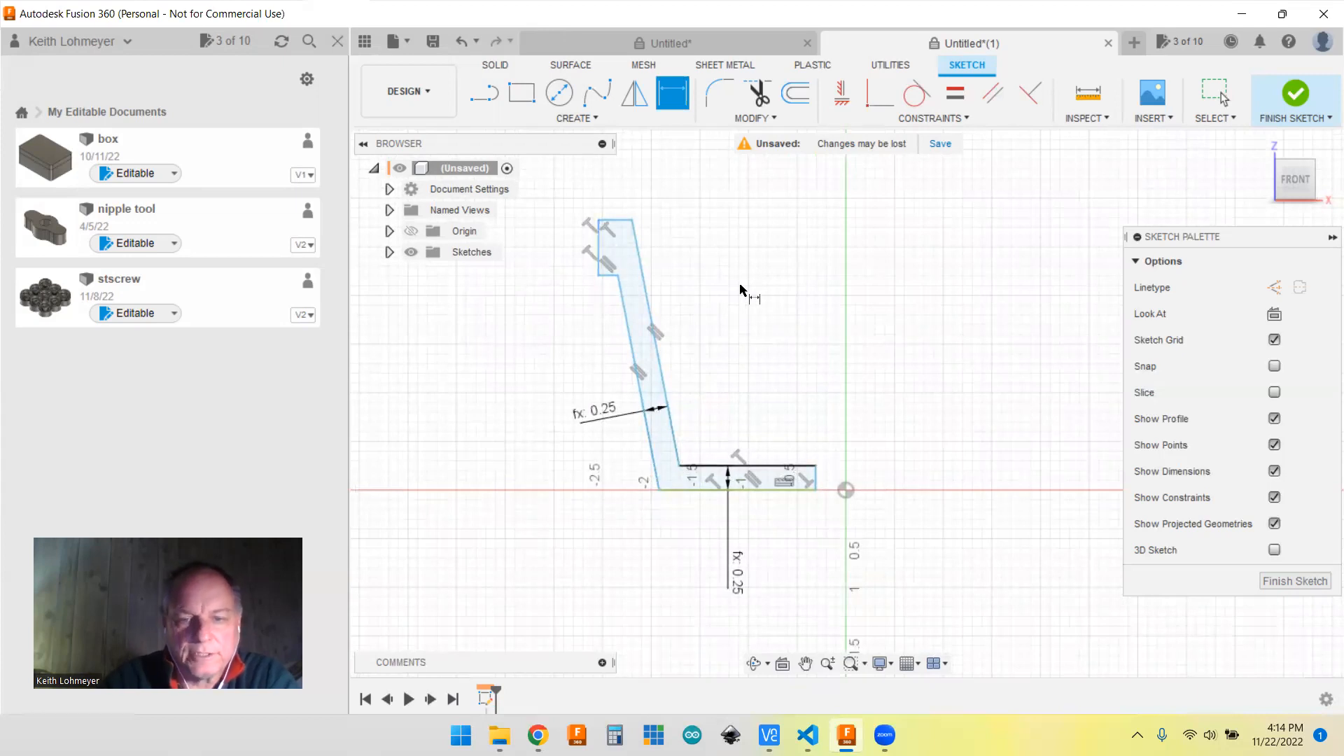
scroll(698, 315, "down", 1)
scroll(698, 315, "up", 2)
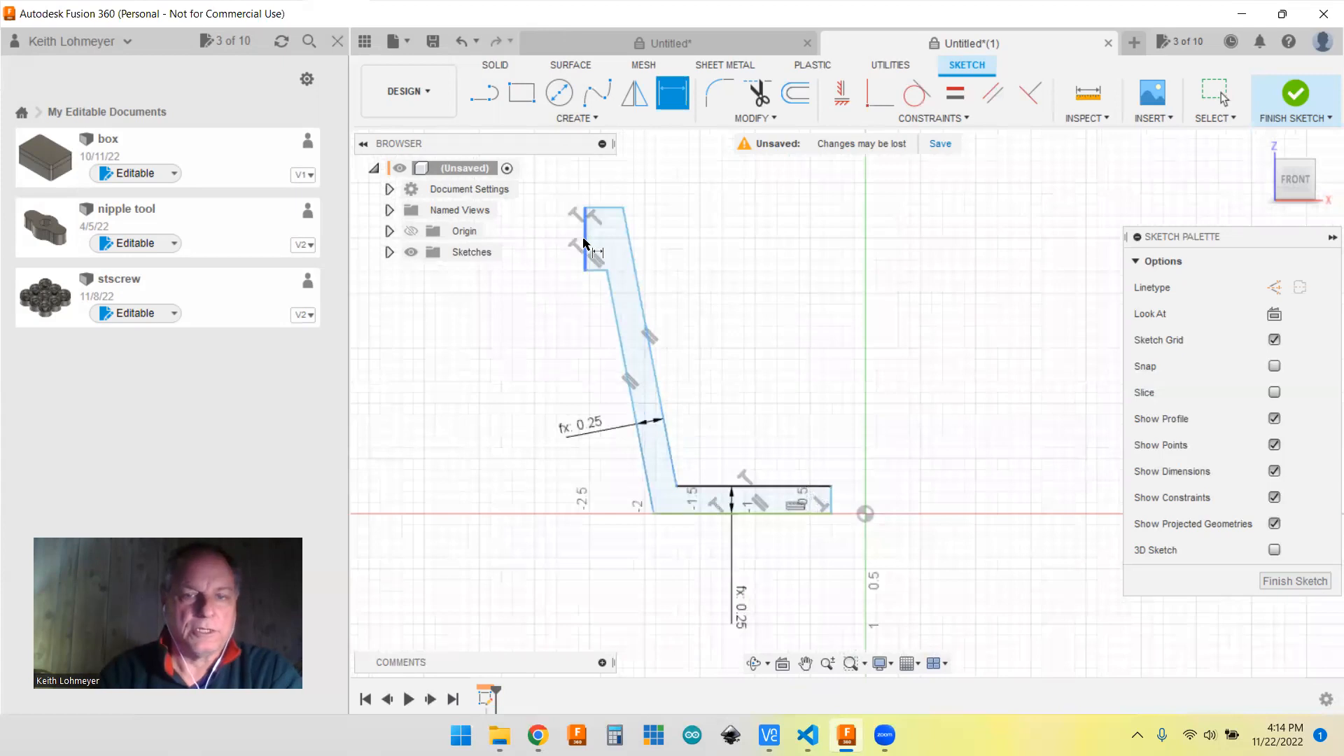
left_click(585, 243)
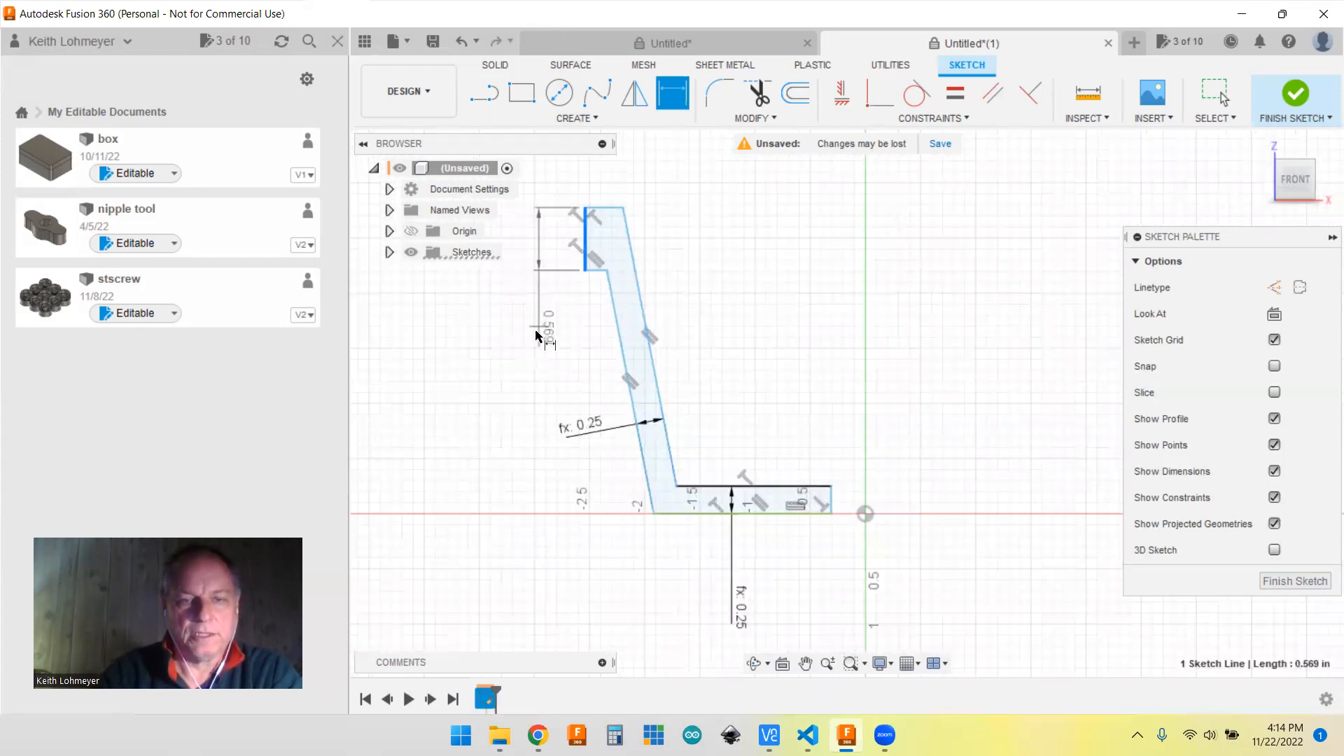
left_click(540, 340)
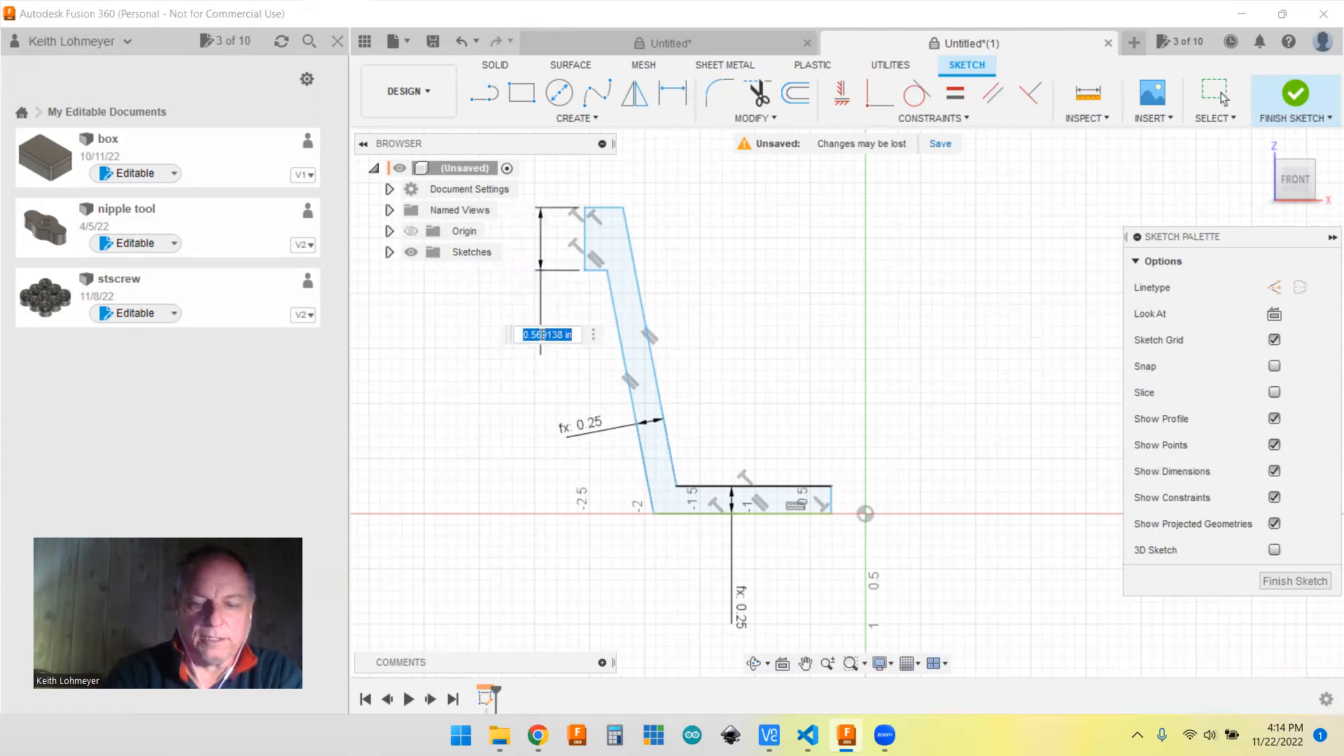
type("lip")
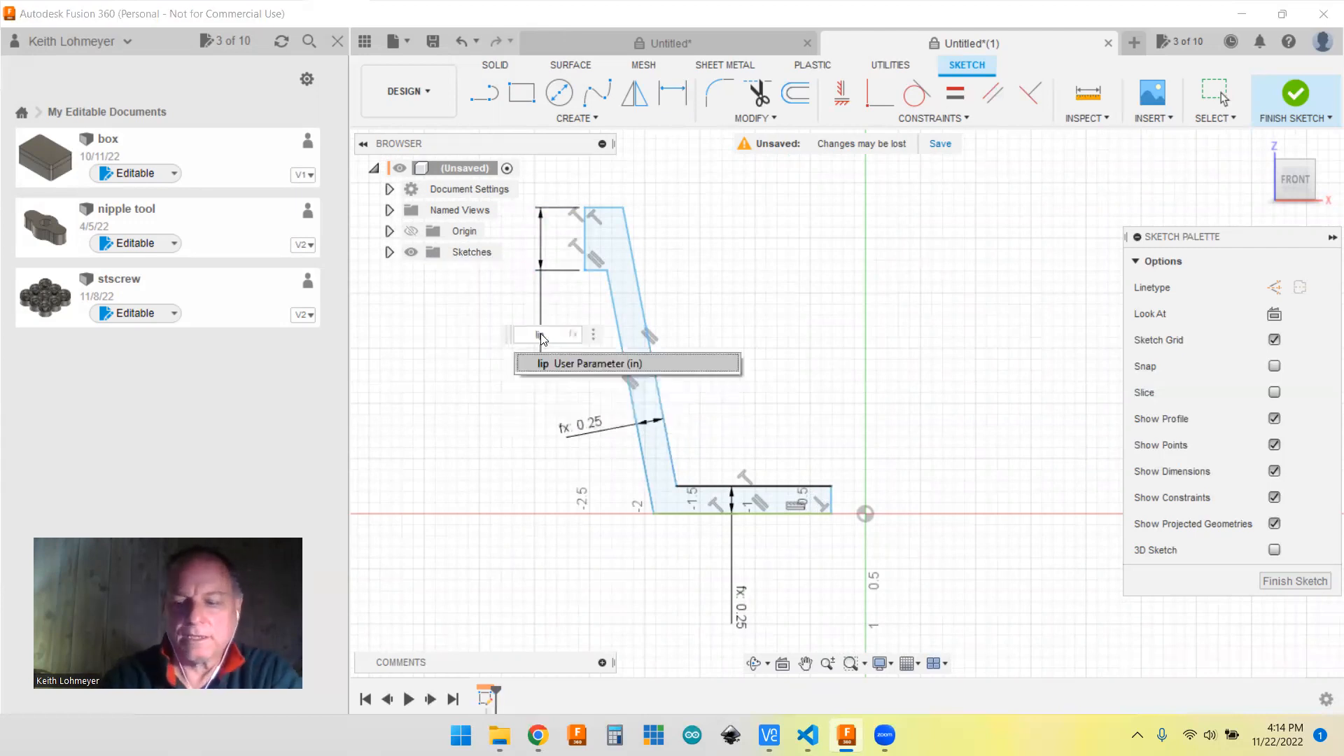
key("Return")
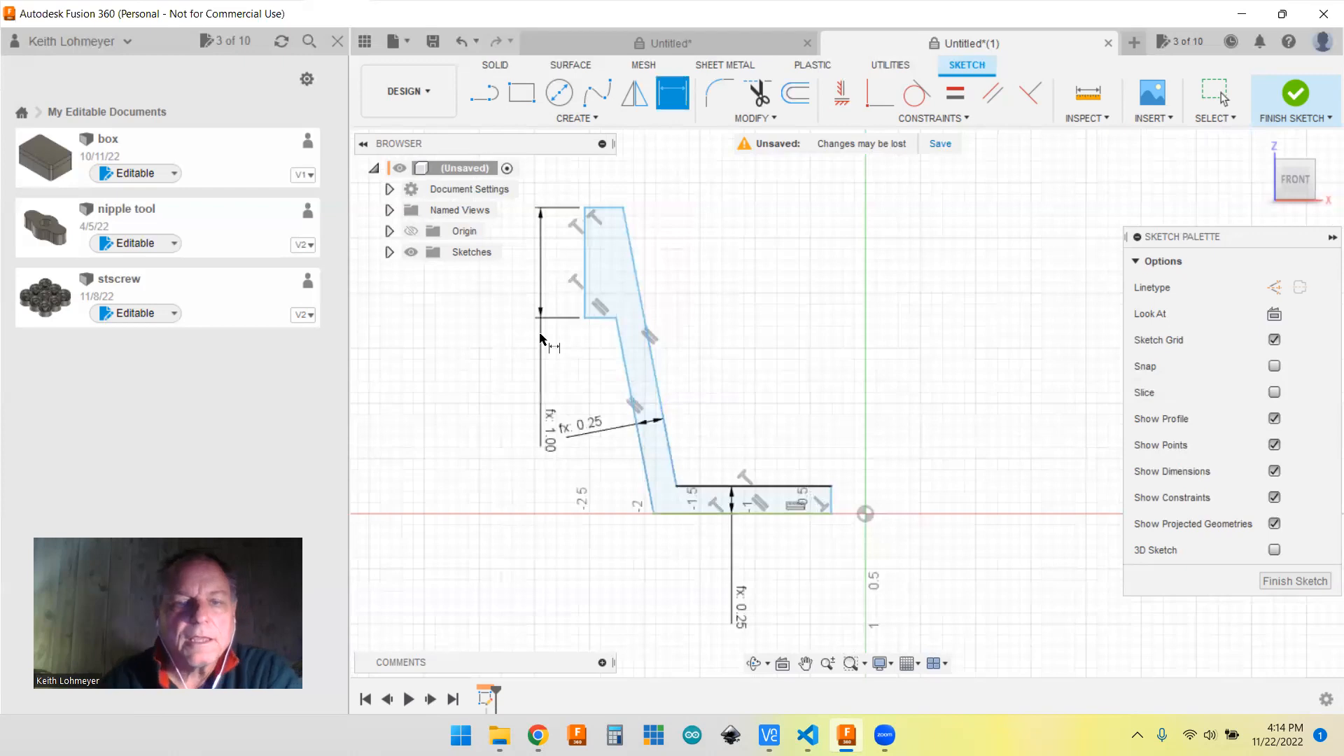
- Dimension the short horizontal line under the lip and set it to the expression lip/4
left_click(597, 319)
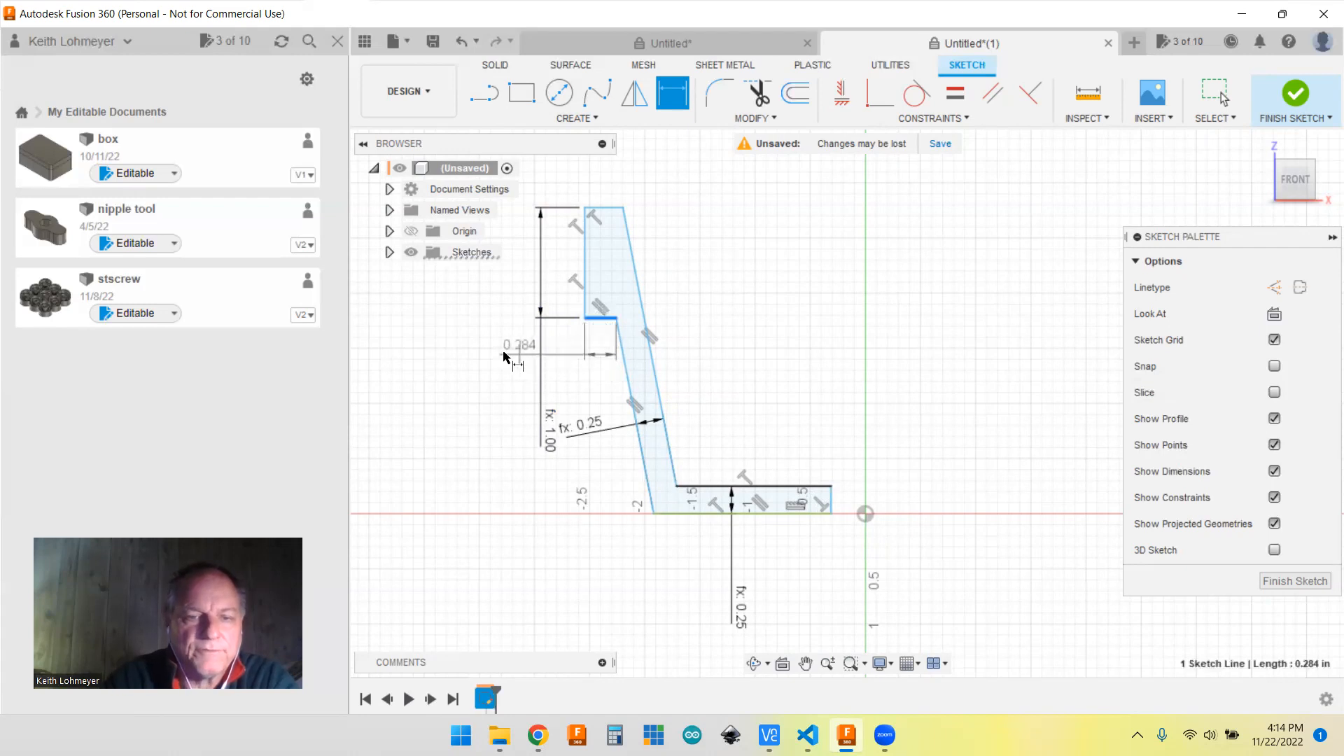
left_click(501, 353)
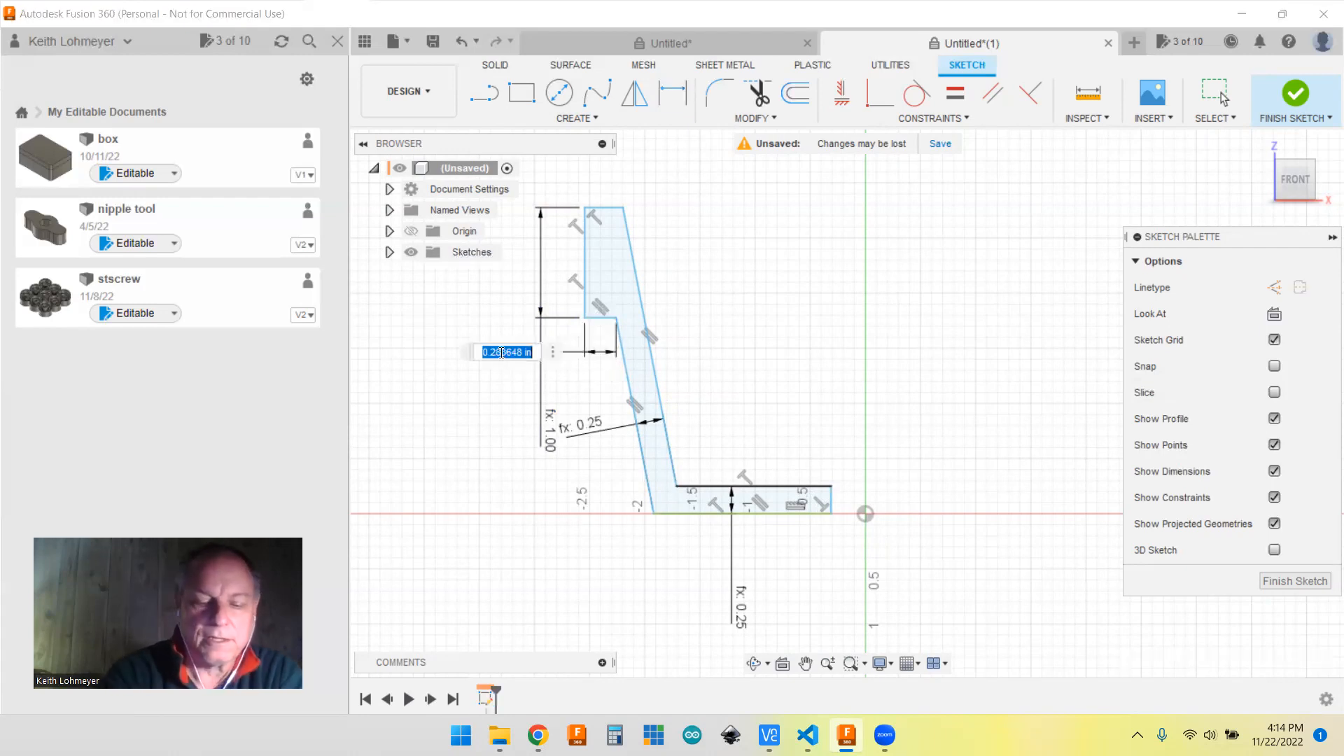
type("lip/4")
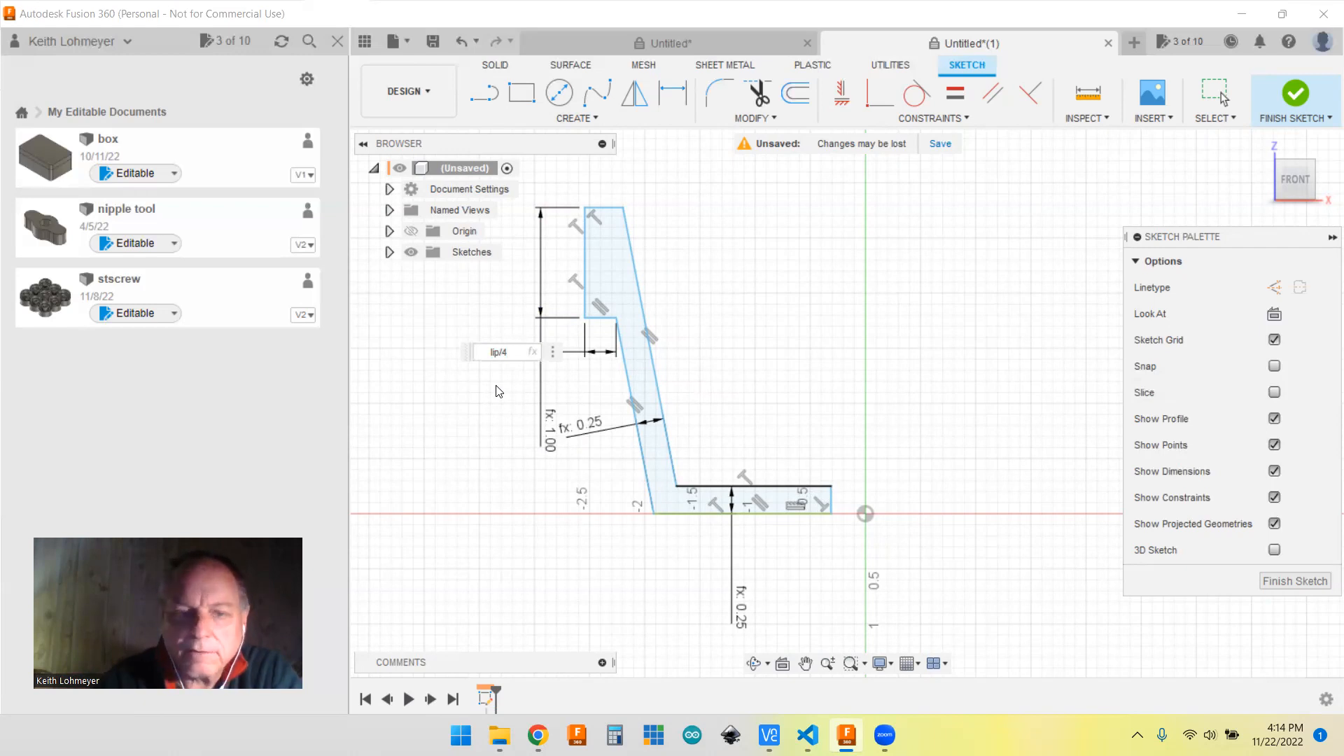
key("Return")
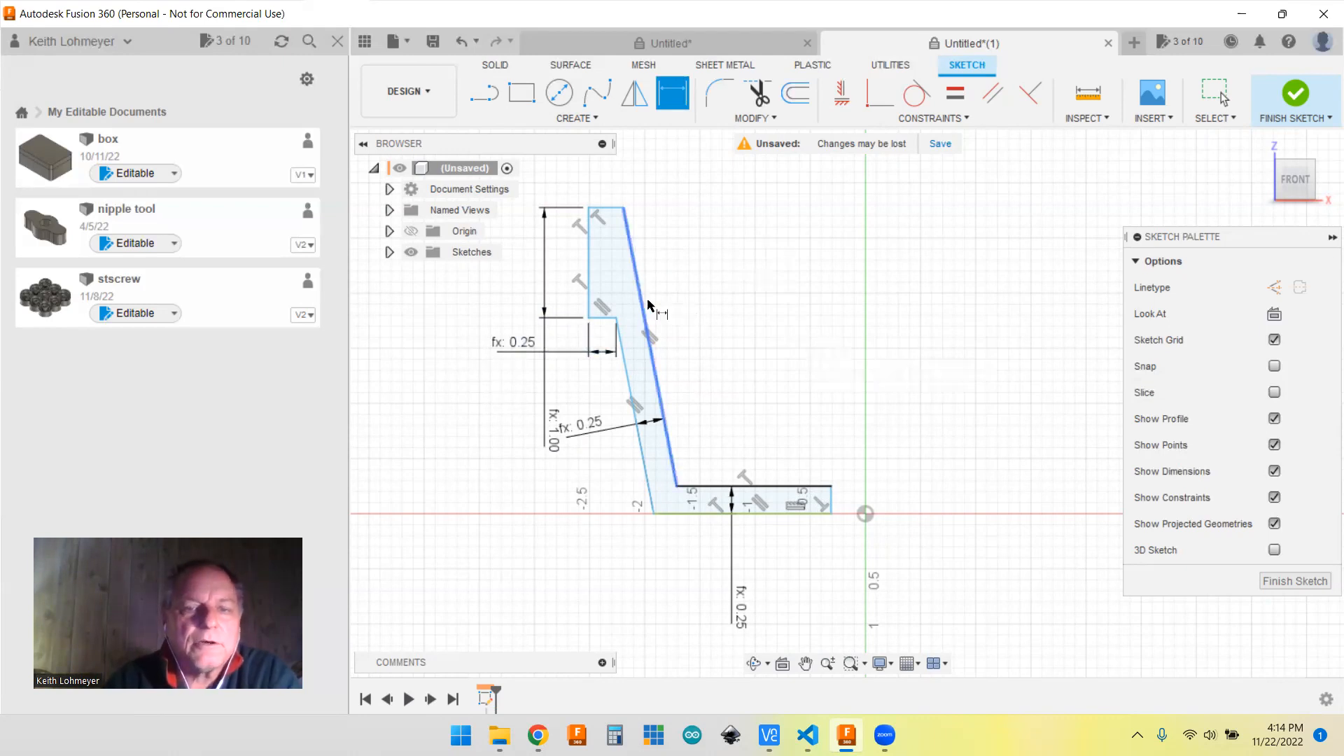
- Dimension the vertical distance from the origin to the profile's top inner corner and set it to the height parameter
left_click(865, 515)
left_click(624, 209)
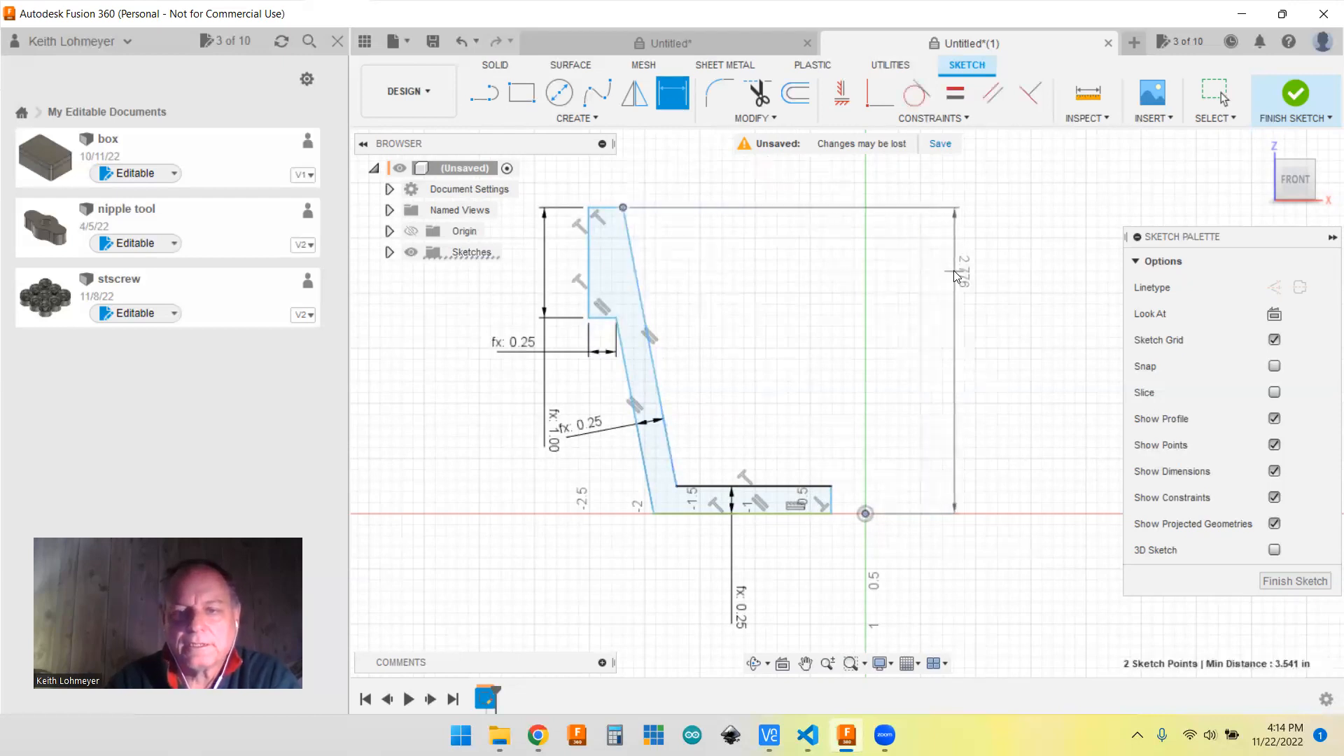
left_click(956, 275)
type("h")
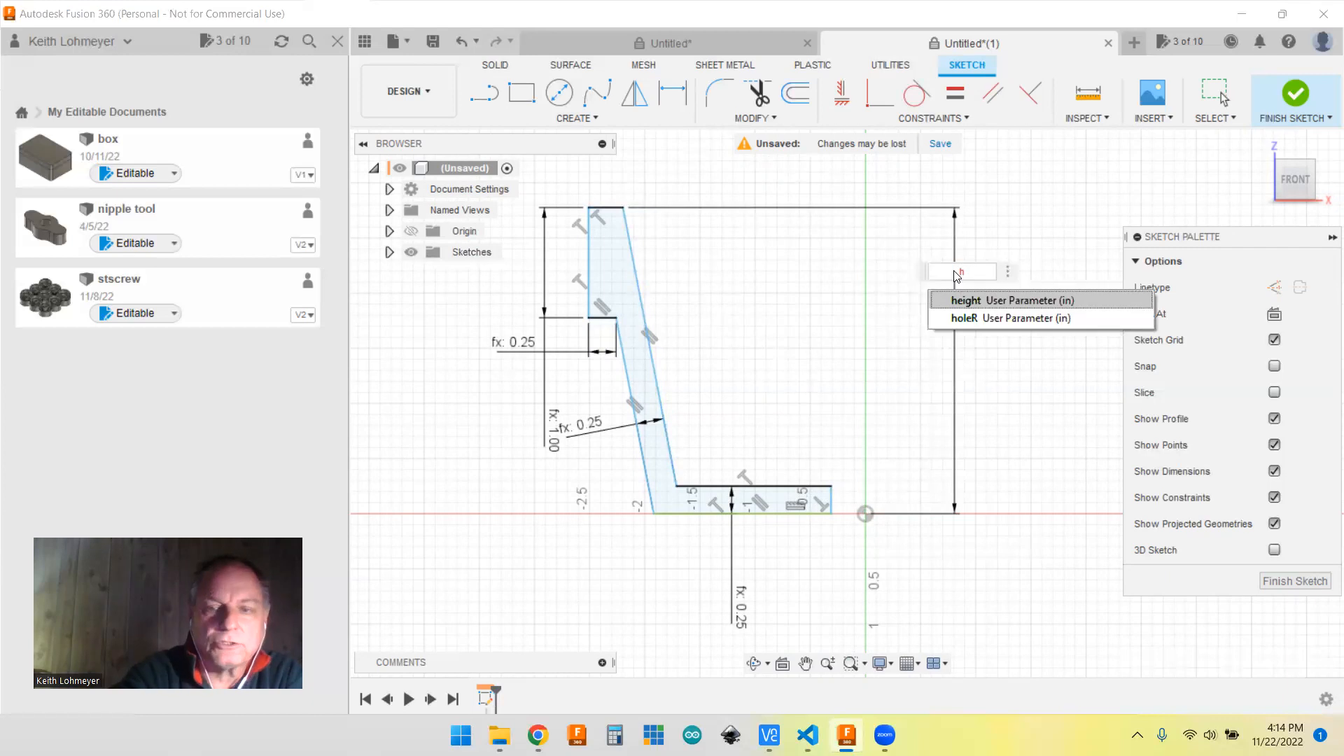
type("e")
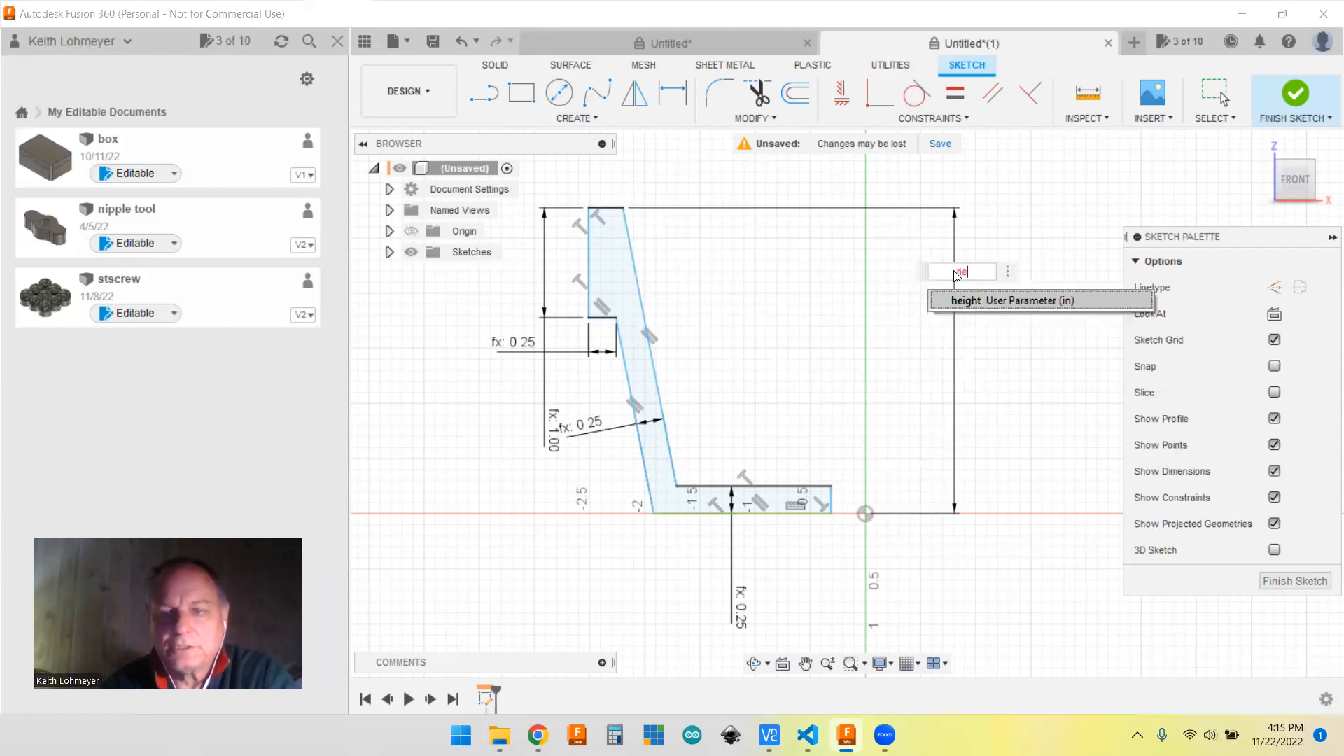
left_click(964, 303)
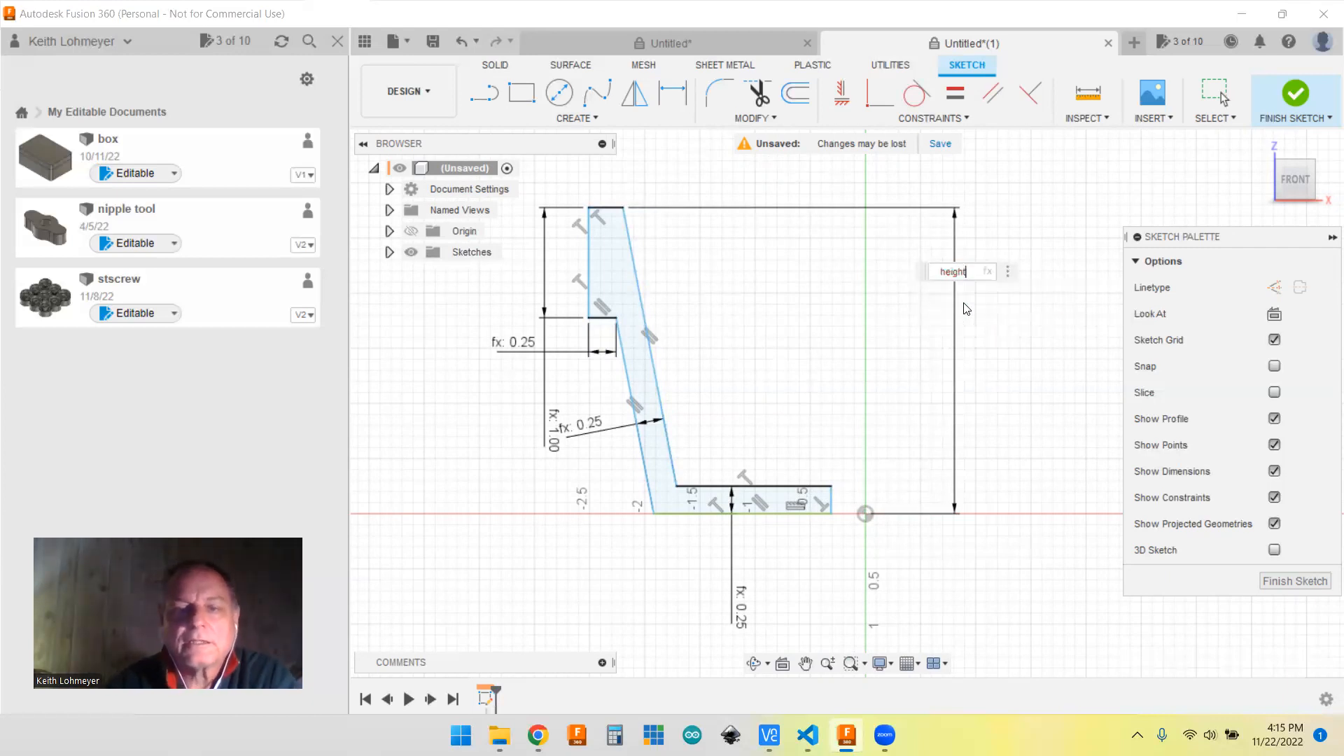
key("Return")
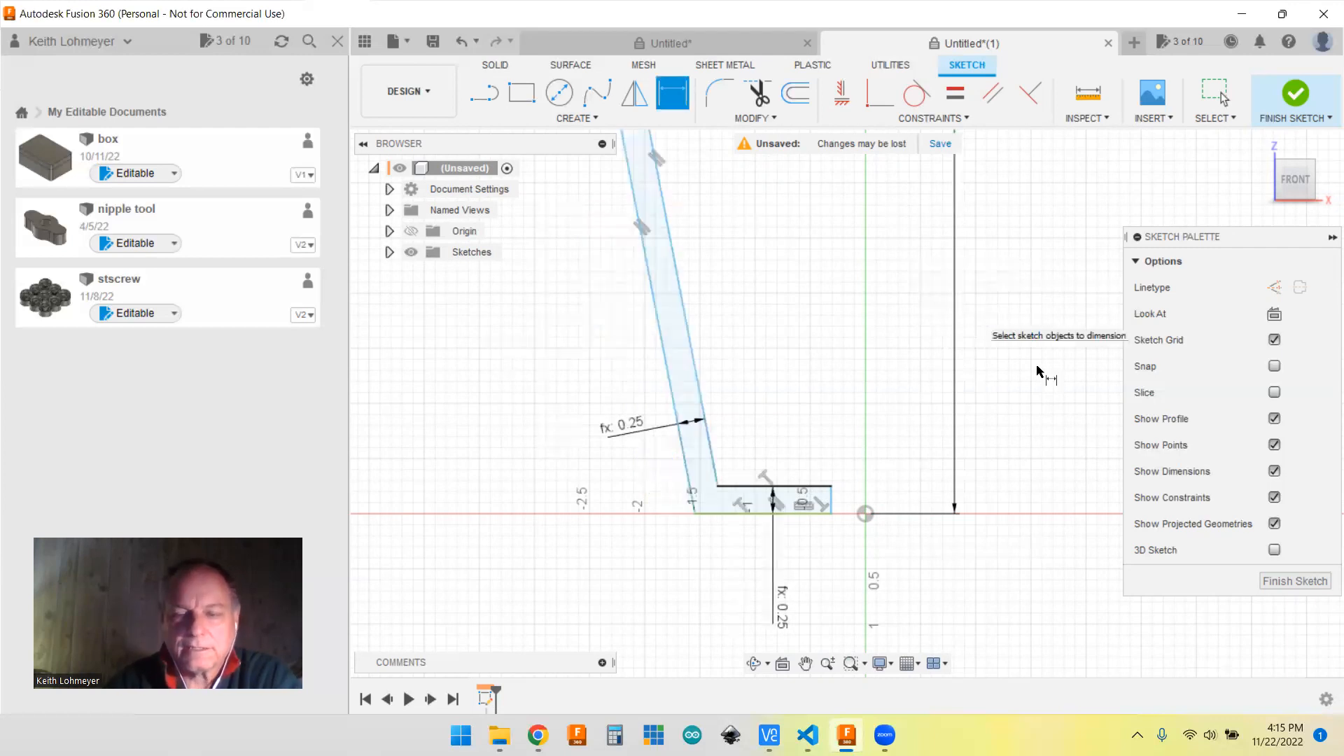
- Inspect the full pot profile from the lip down to the base and the origin
scroll(1035, 312, "up", 4)
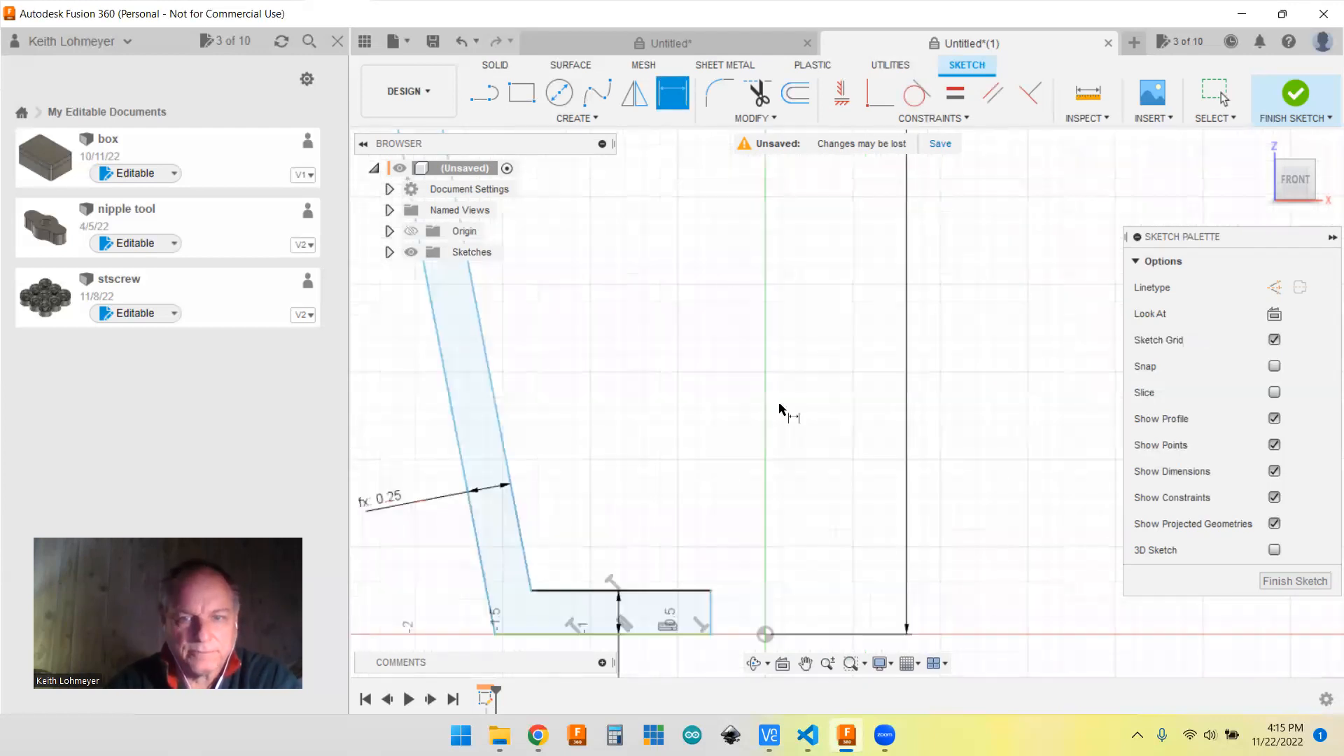
scroll(642, 347, "down", 3)
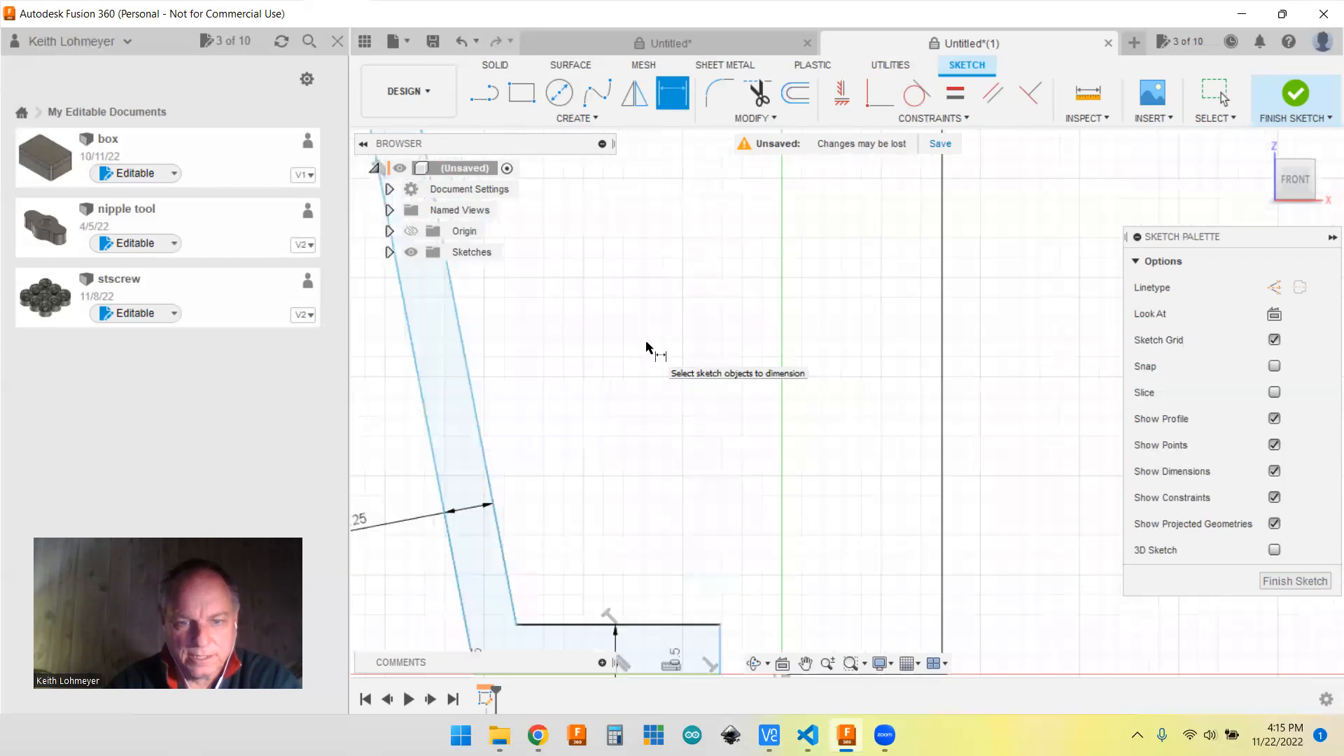
middle_click_drag(672, 321, 838, 552)
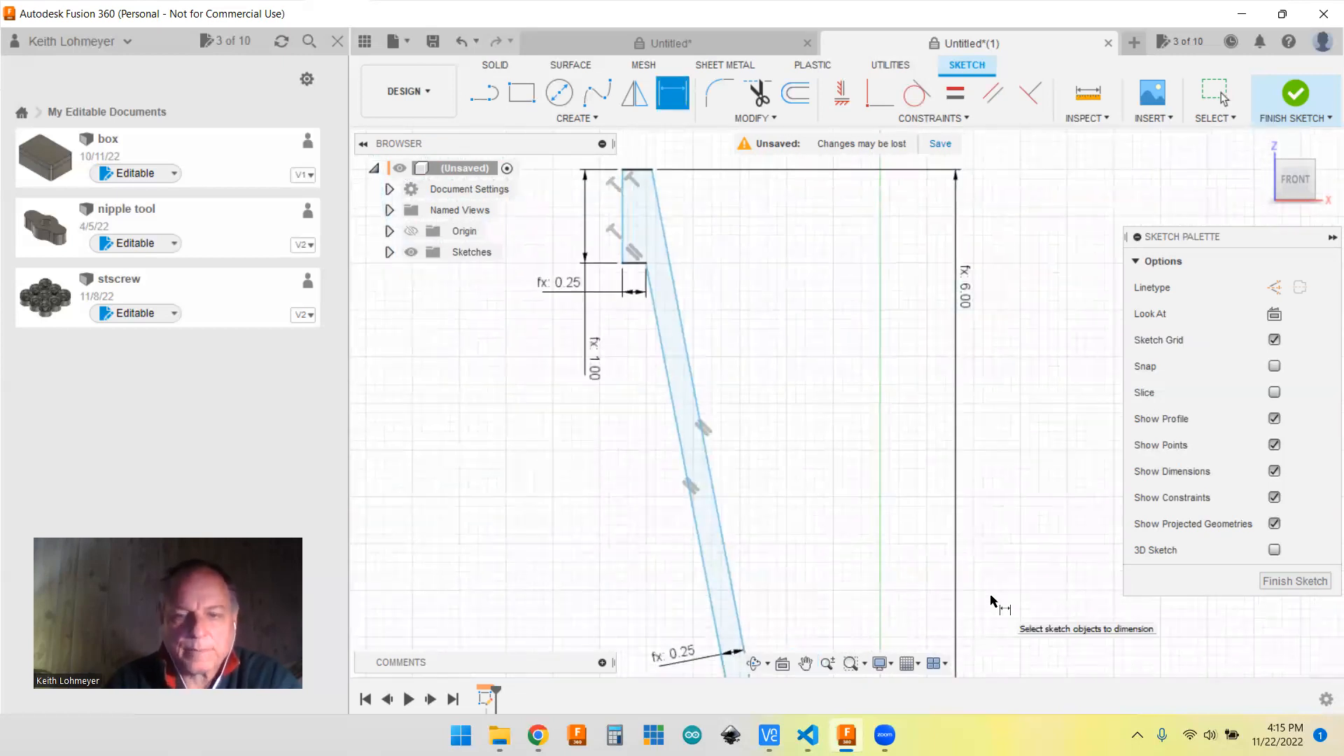
scroll(976, 589, "up", 2)
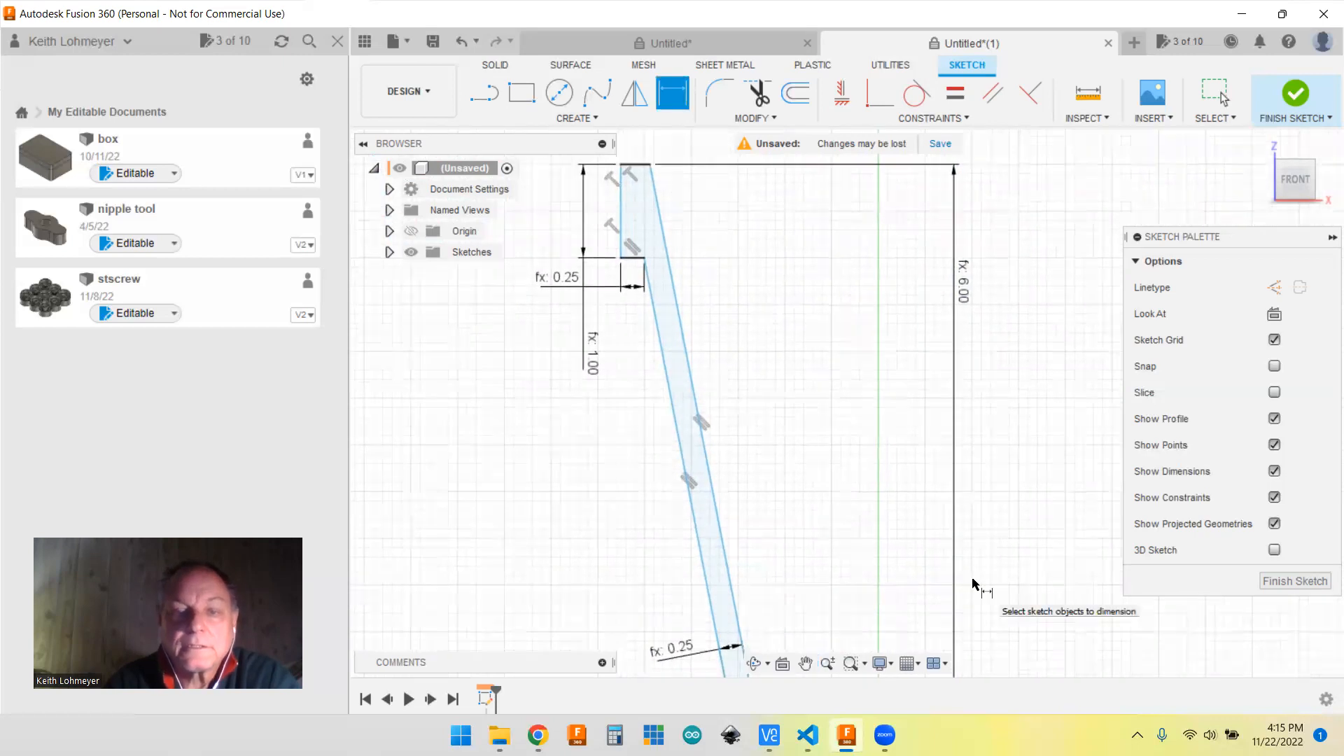
scroll(973, 583, "down", 2)
mouse_move(981, 582)
middle_mouse_down()
mouse_move(1010, 558)
mouse_move(935, 462)
middle_mouse_up()
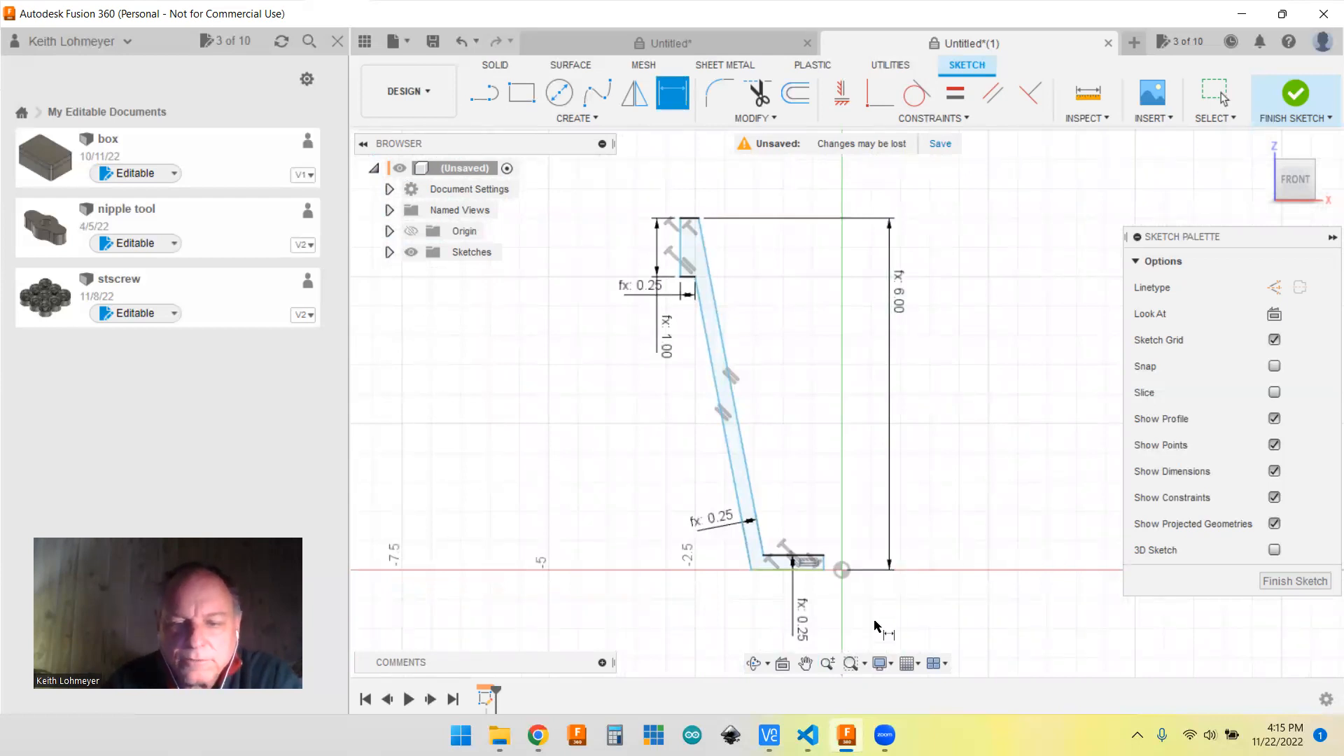
scroll(836, 602, "up", 2)
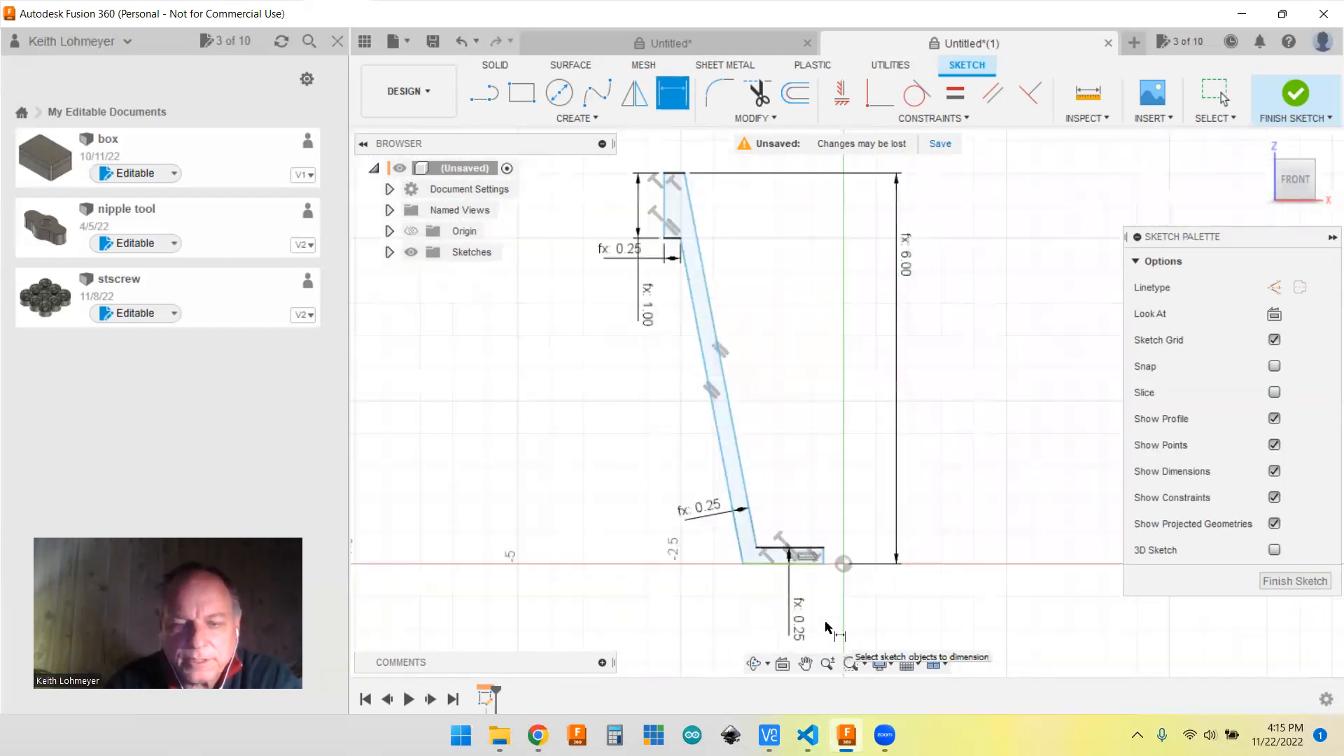
scroll(833, 600, "up", 1)
scroll(836, 600, "up", 1)
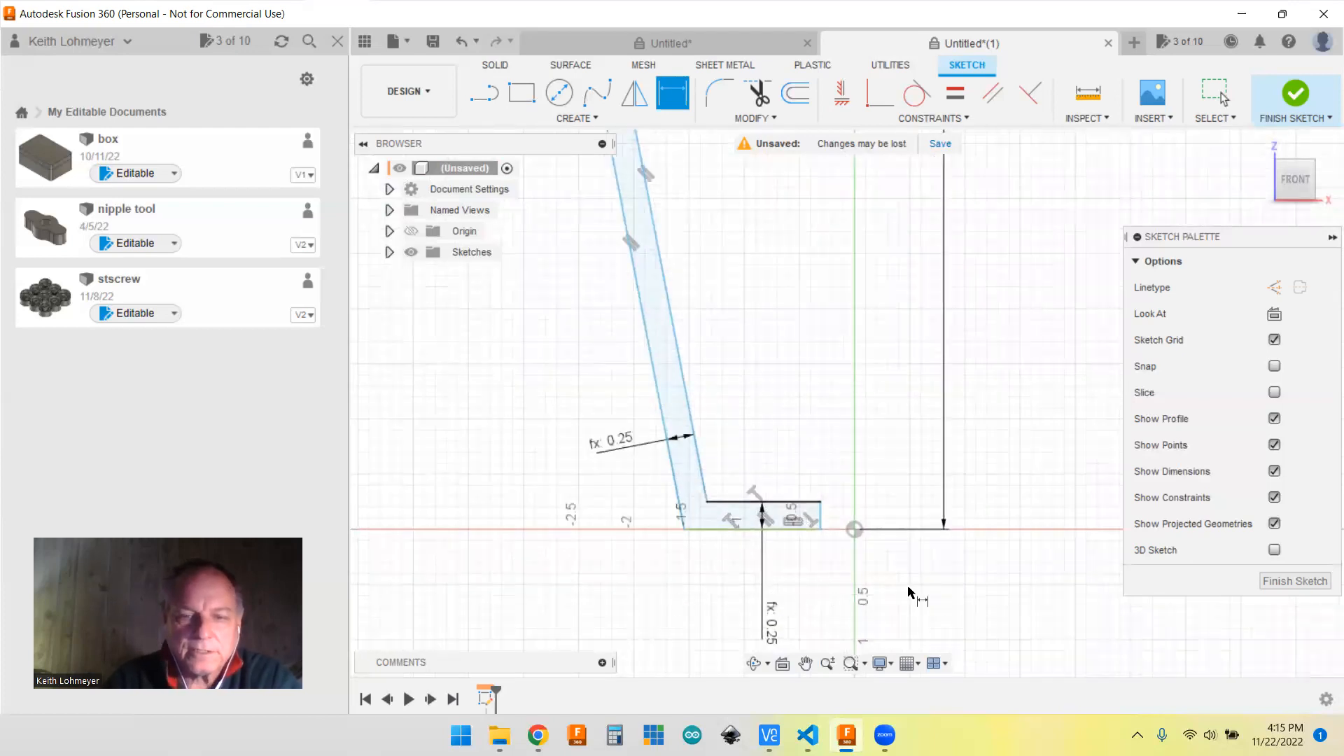
scroll(909, 591, "down", 4)
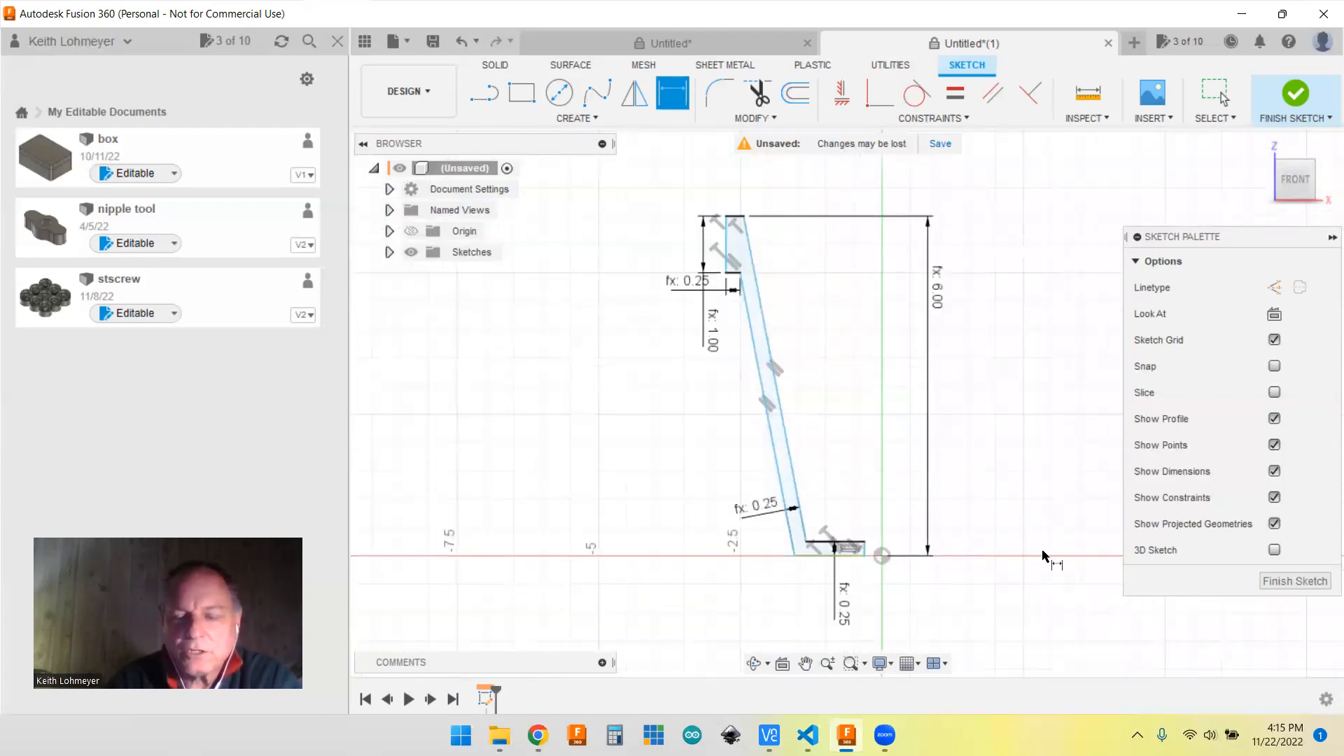
scroll(997, 542, "up", 1)
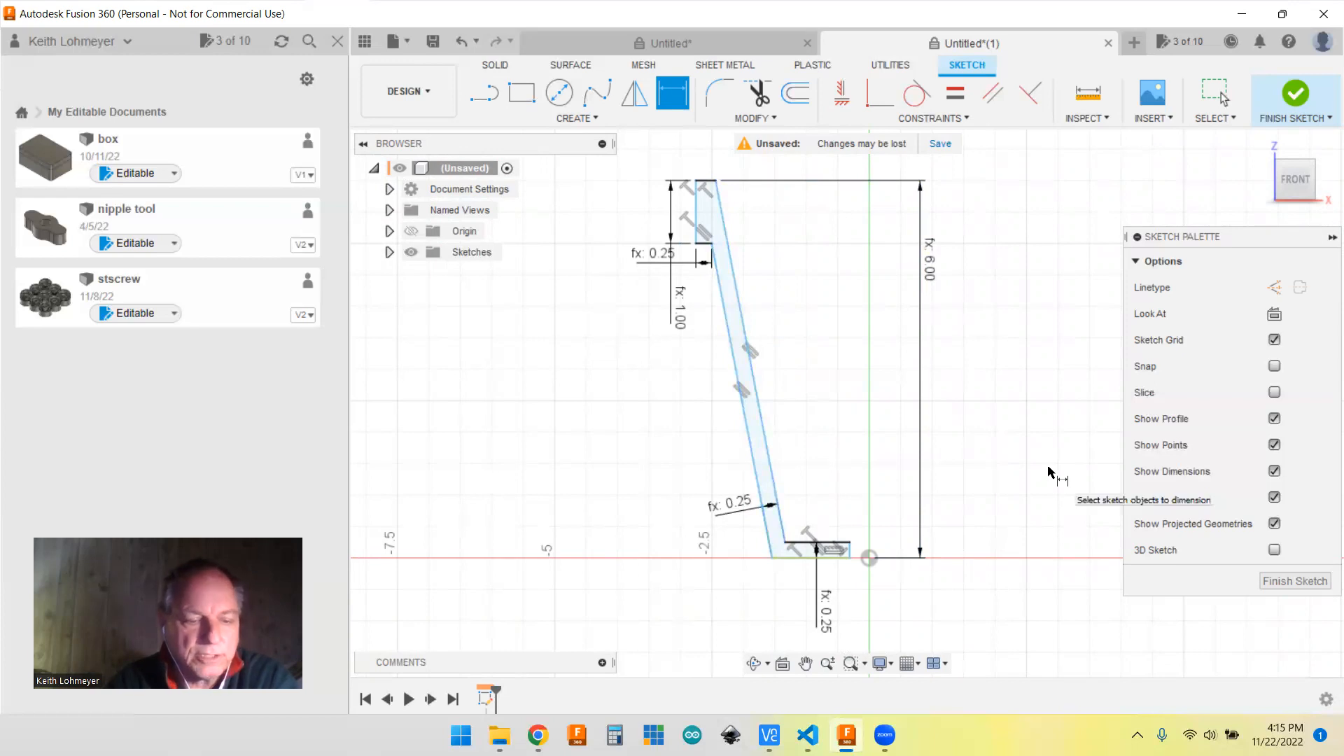
- Dimension the angle between the outer slanted line and the bottom line and set it to the angle parameter
left_click(751, 440)
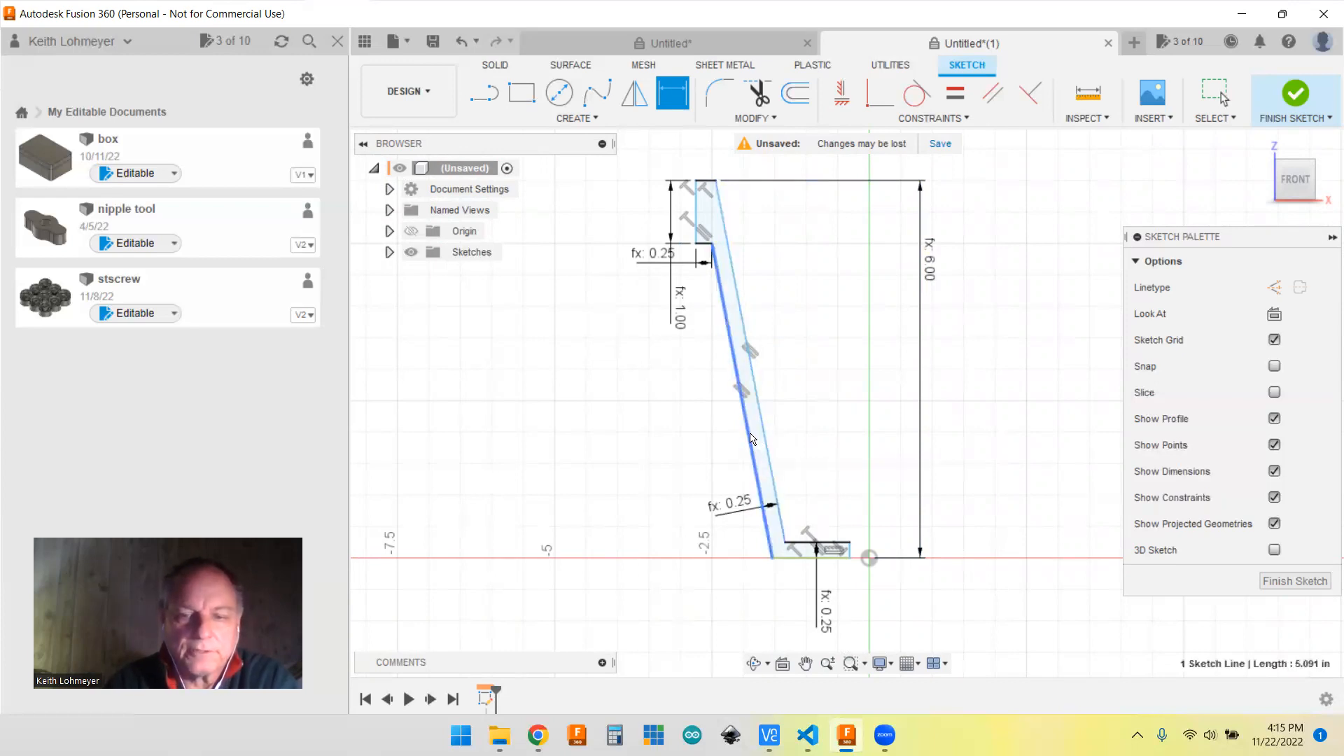
left_click(805, 557)
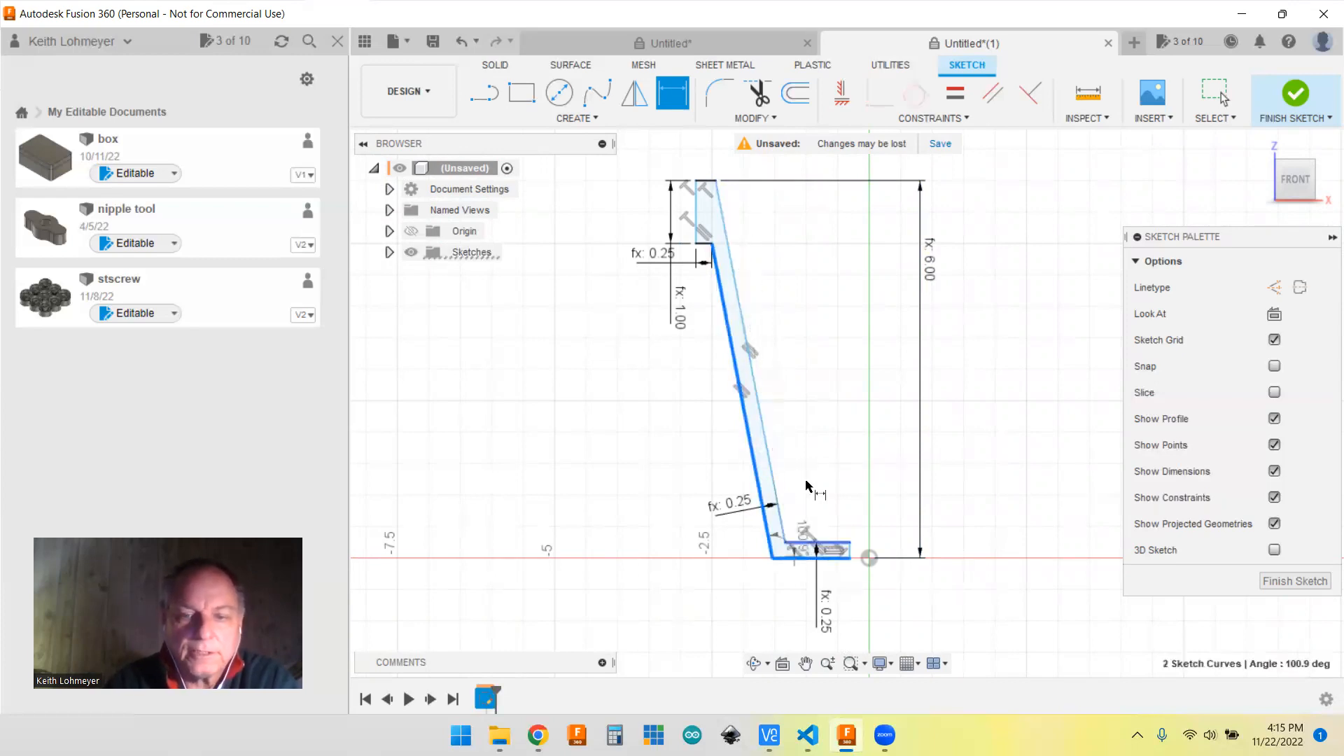
left_click(958, 410)
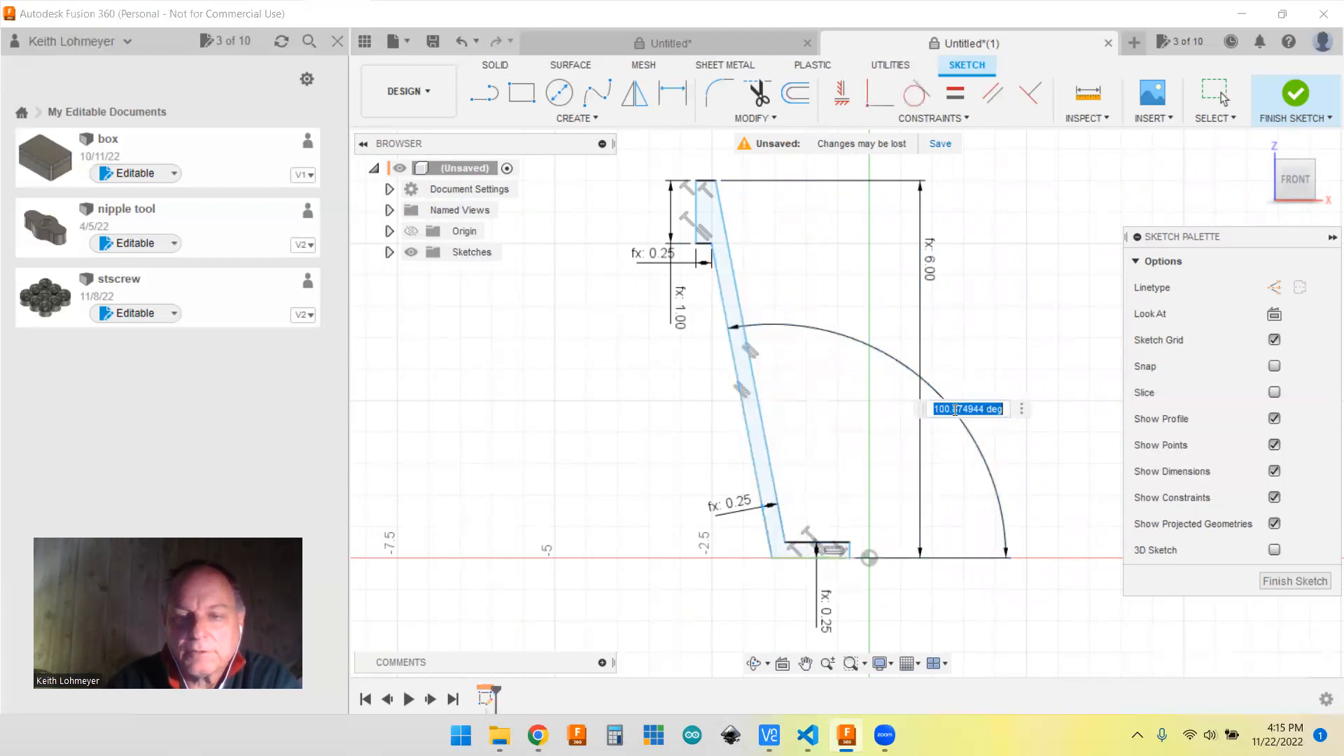
type("a")
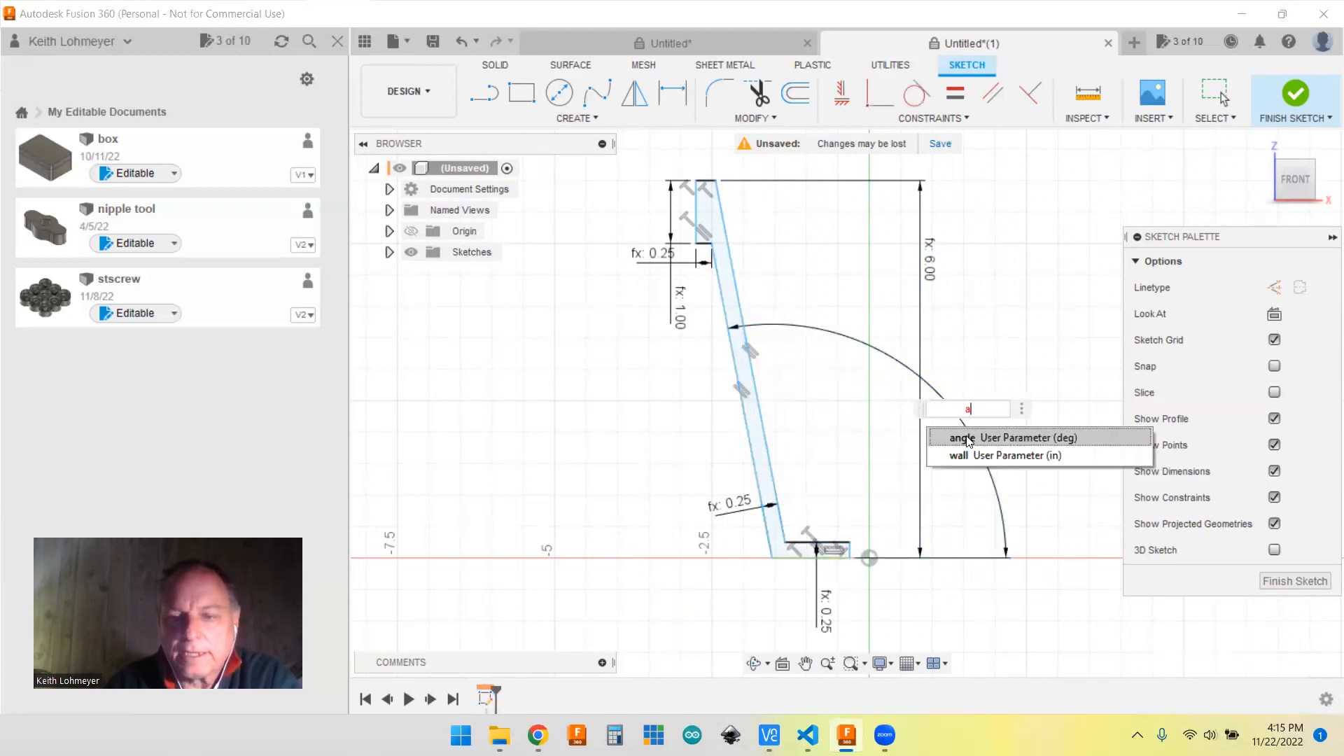
left_click(968, 438)
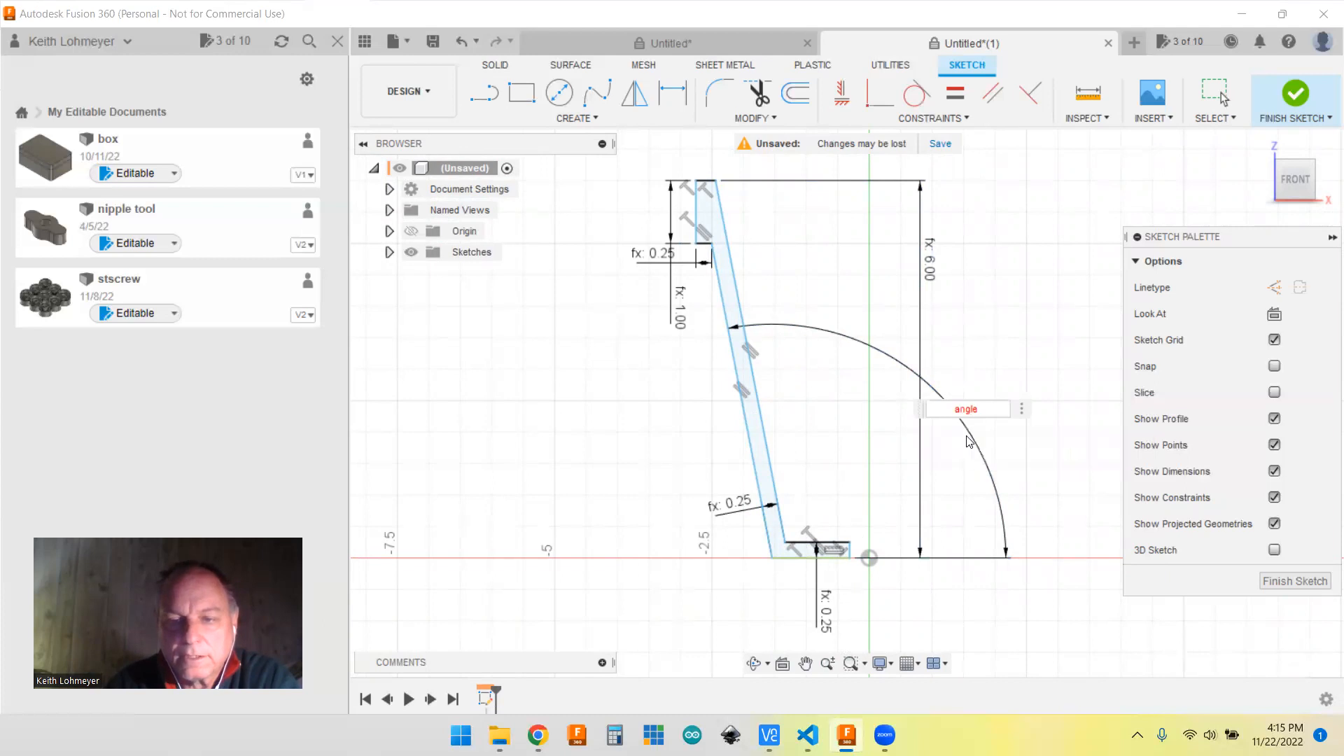
key("Return")
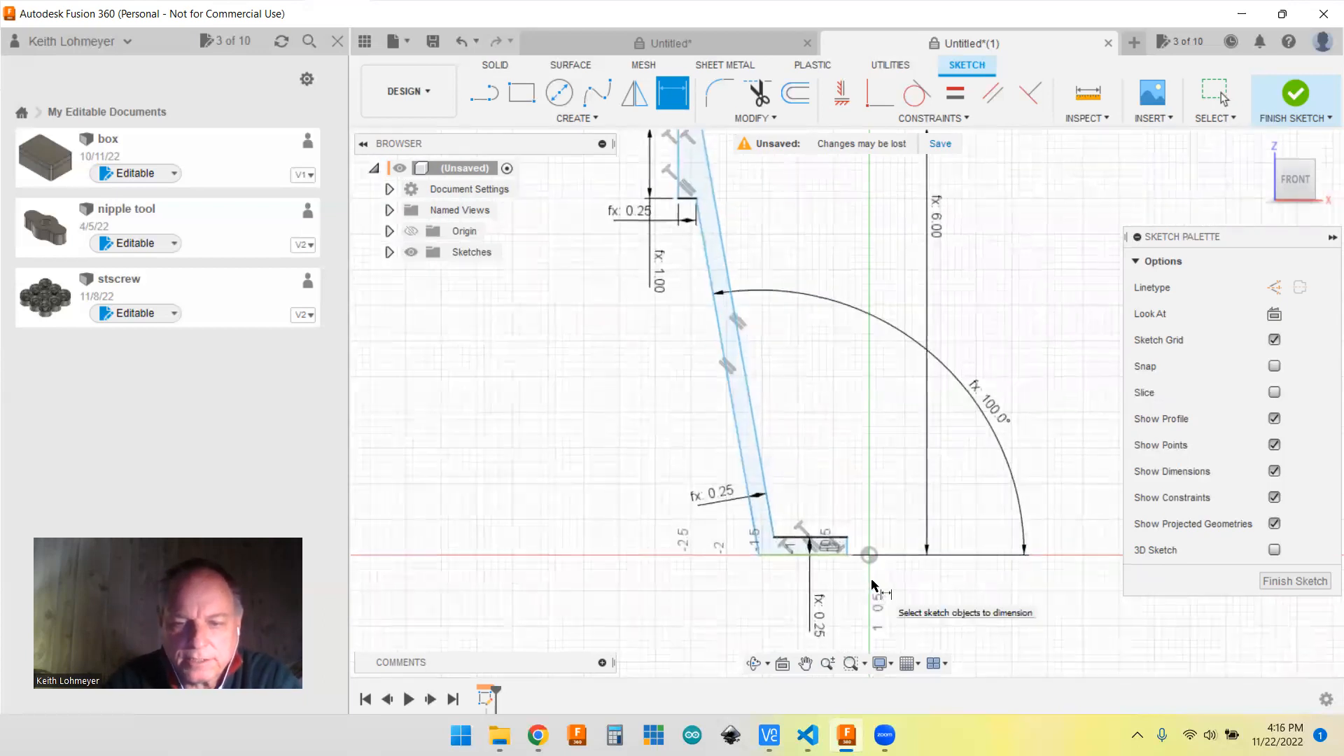
- Dimension the horizontal distance from the origin to the base's inner bottom corner and set it to the holeR parameter
scroll(871, 584, "up", 4)
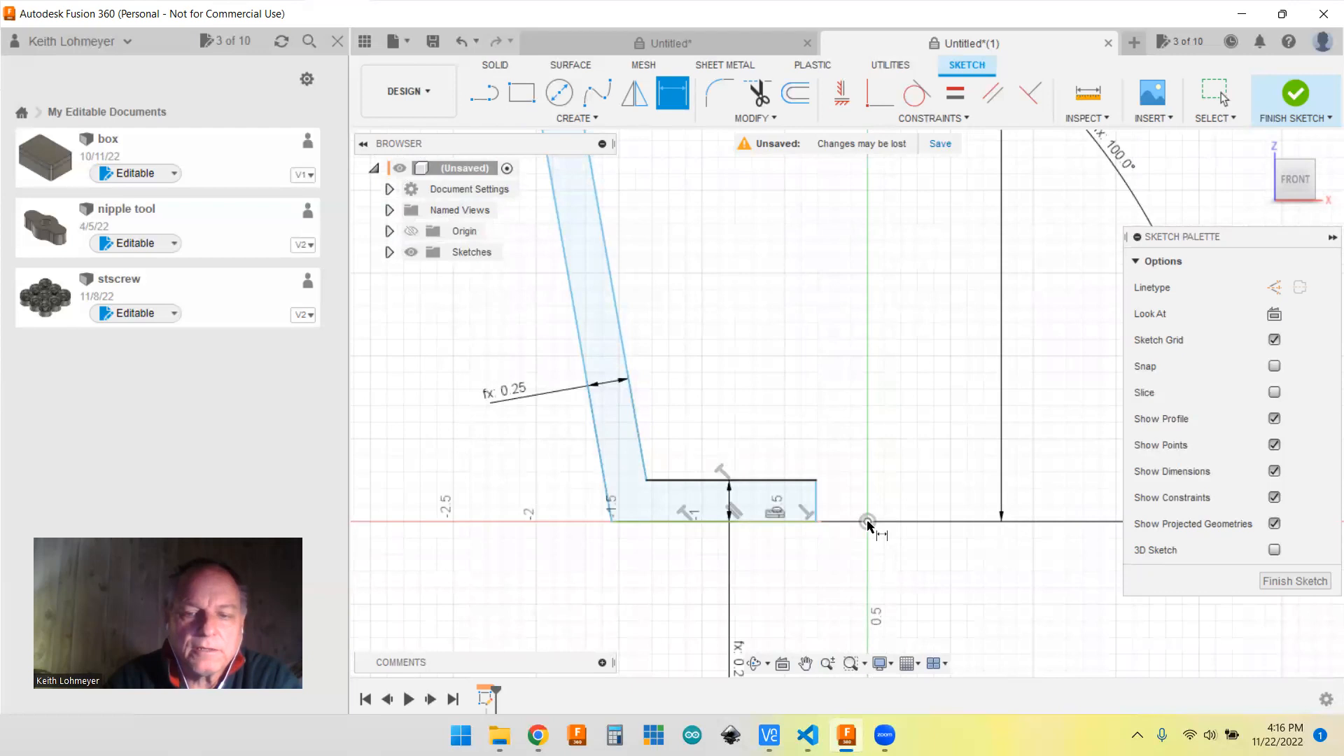
left_click(866, 523)
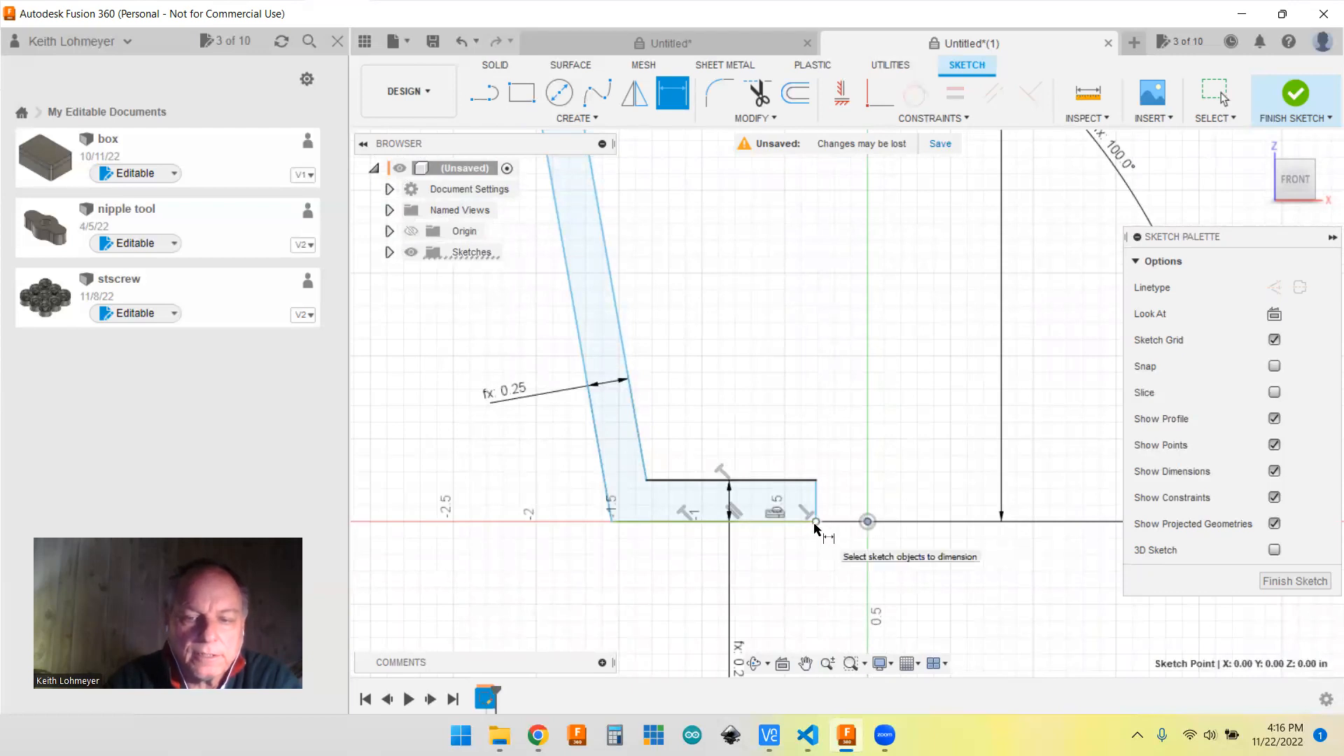
left_click(816, 521)
left_click(939, 564)
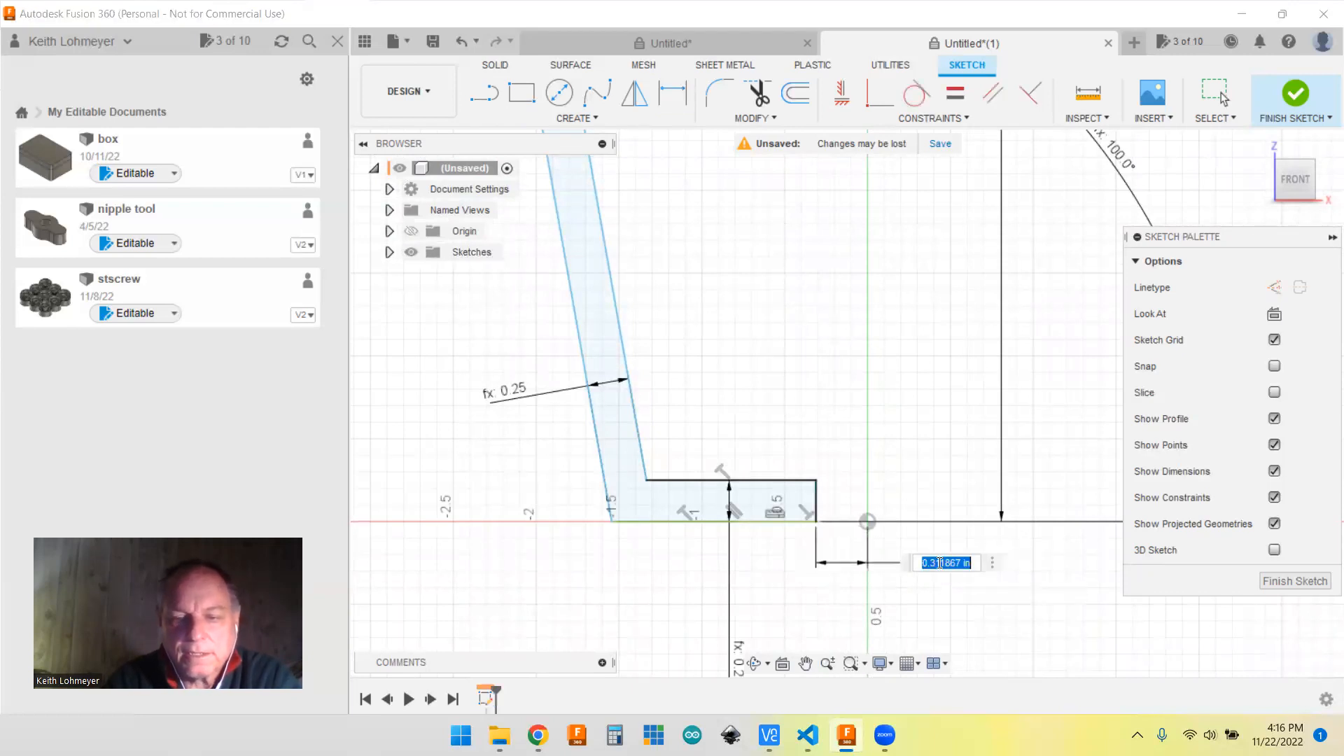
type("ho")
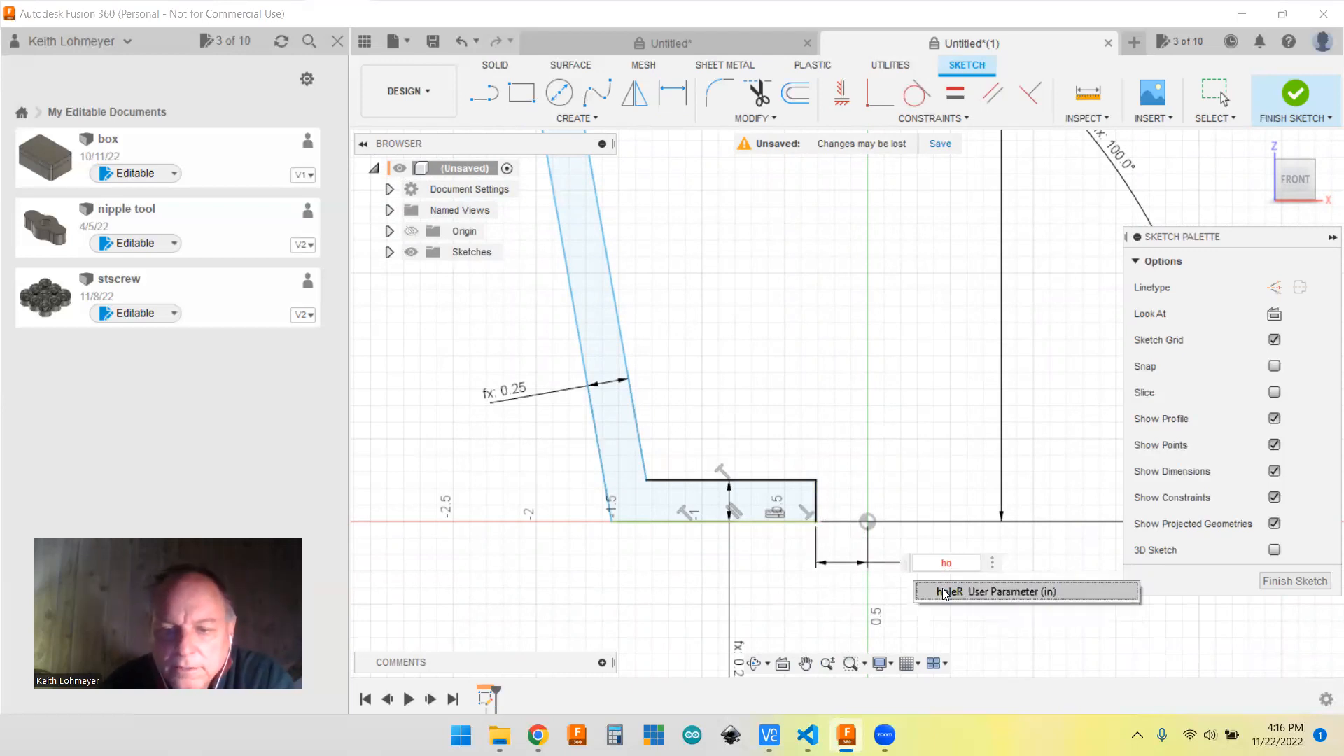
left_click(945, 592)
key("Return")
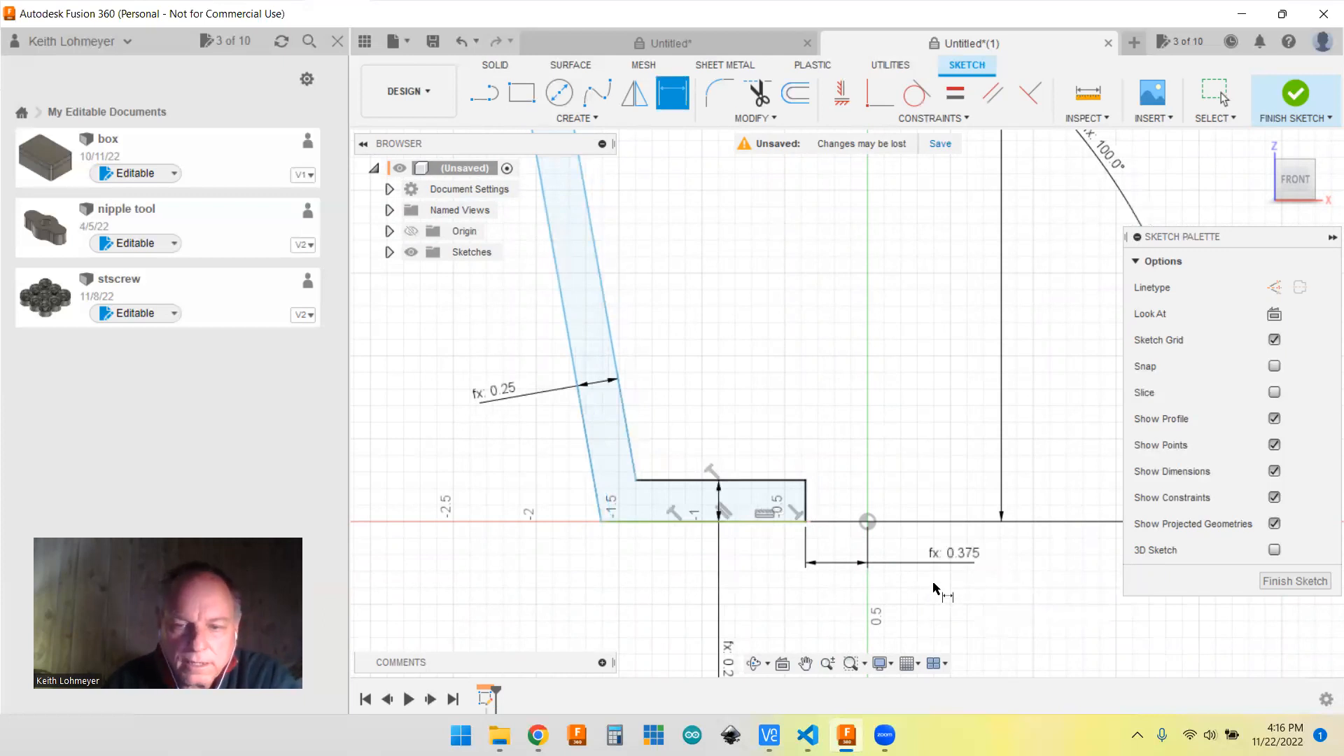
- Dimension the horizontal distance from the origin to the base's outer bottom corner and set it to the bottomR parameter
left_click(867, 521)
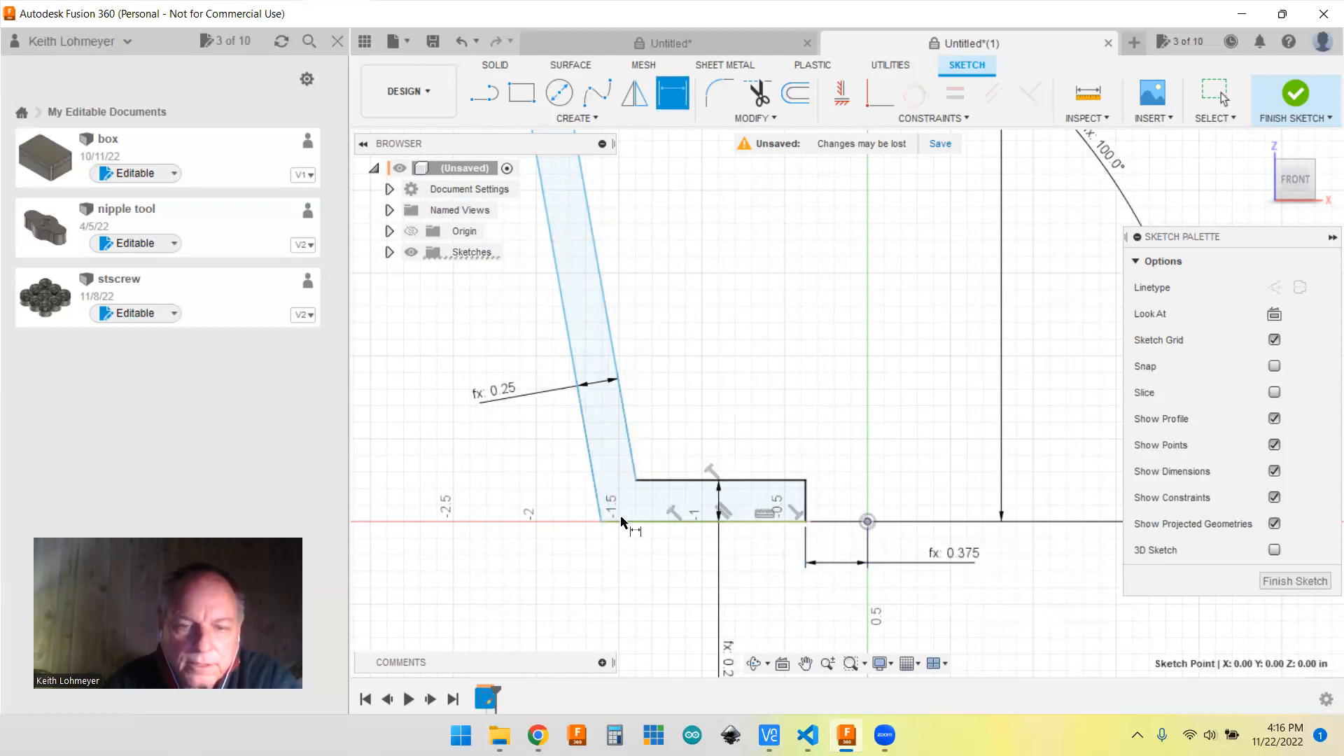
left_click(601, 521)
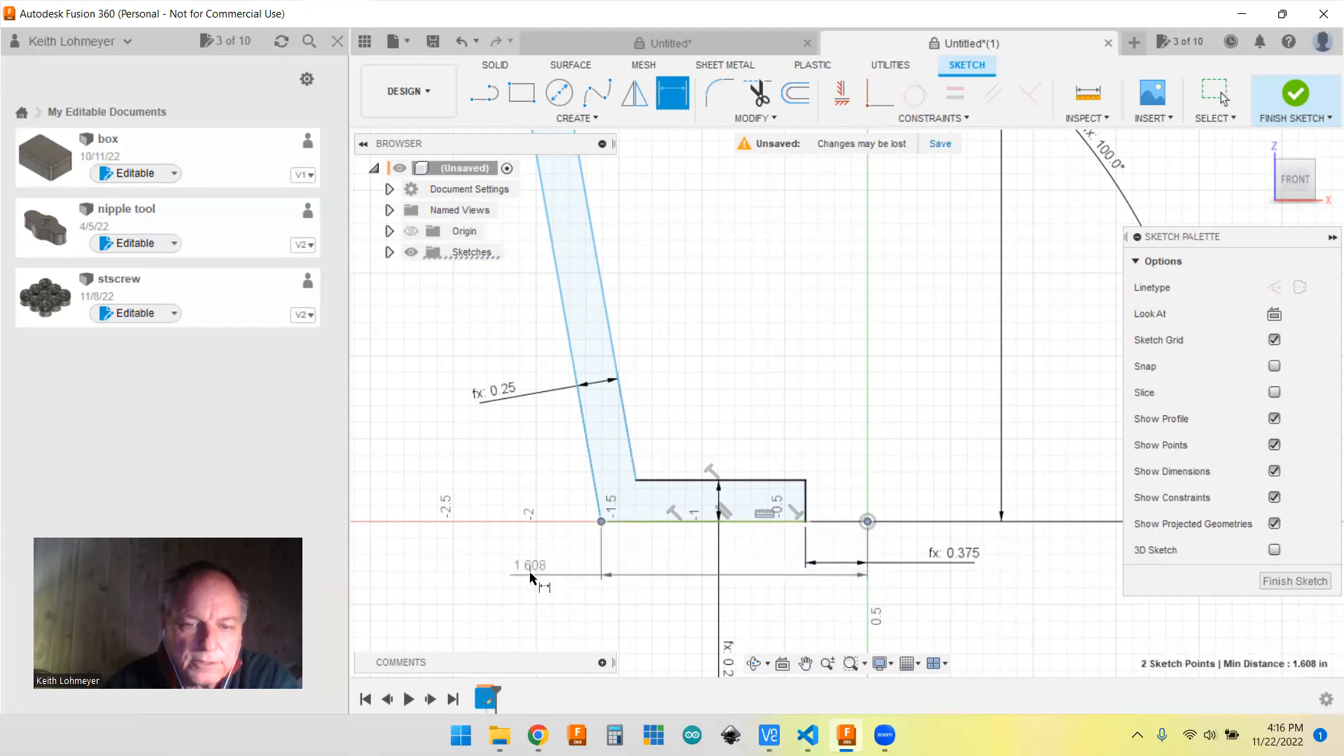
left_click(497, 572)
type("w")
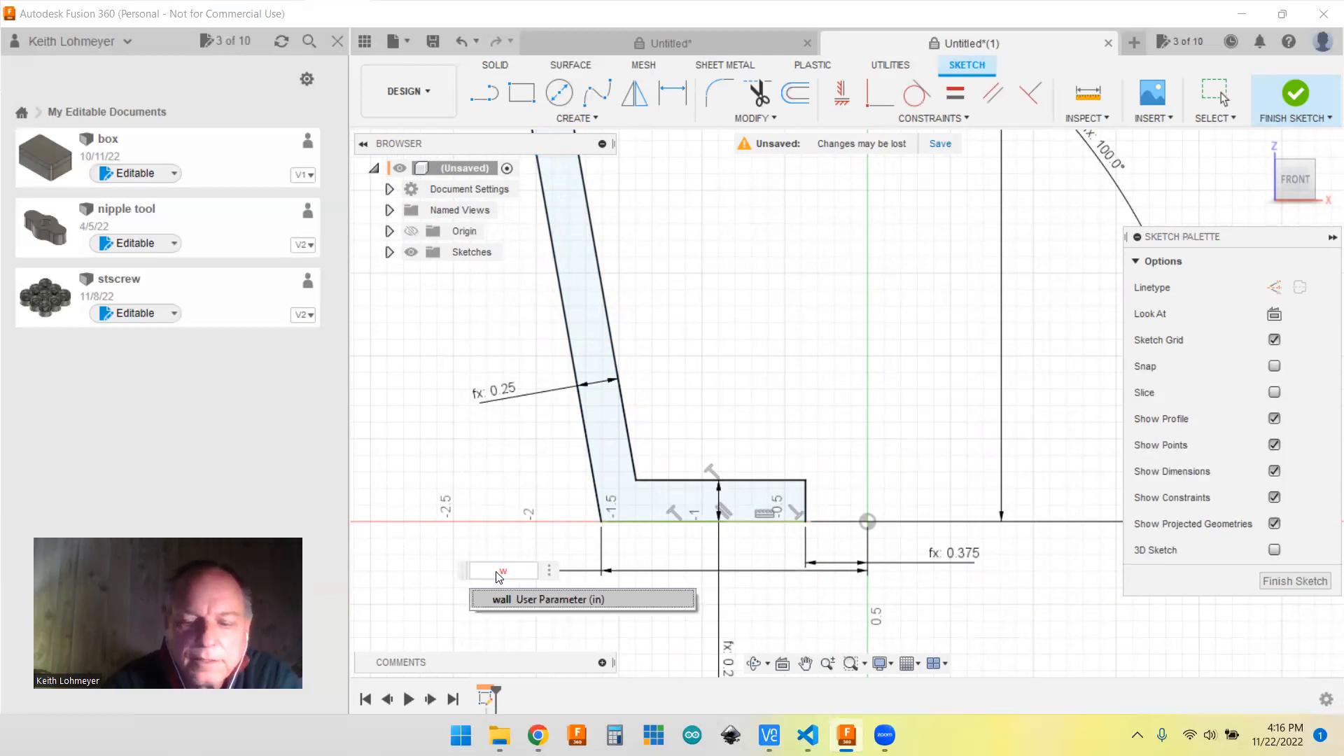
key("BackSpace")
type("b")
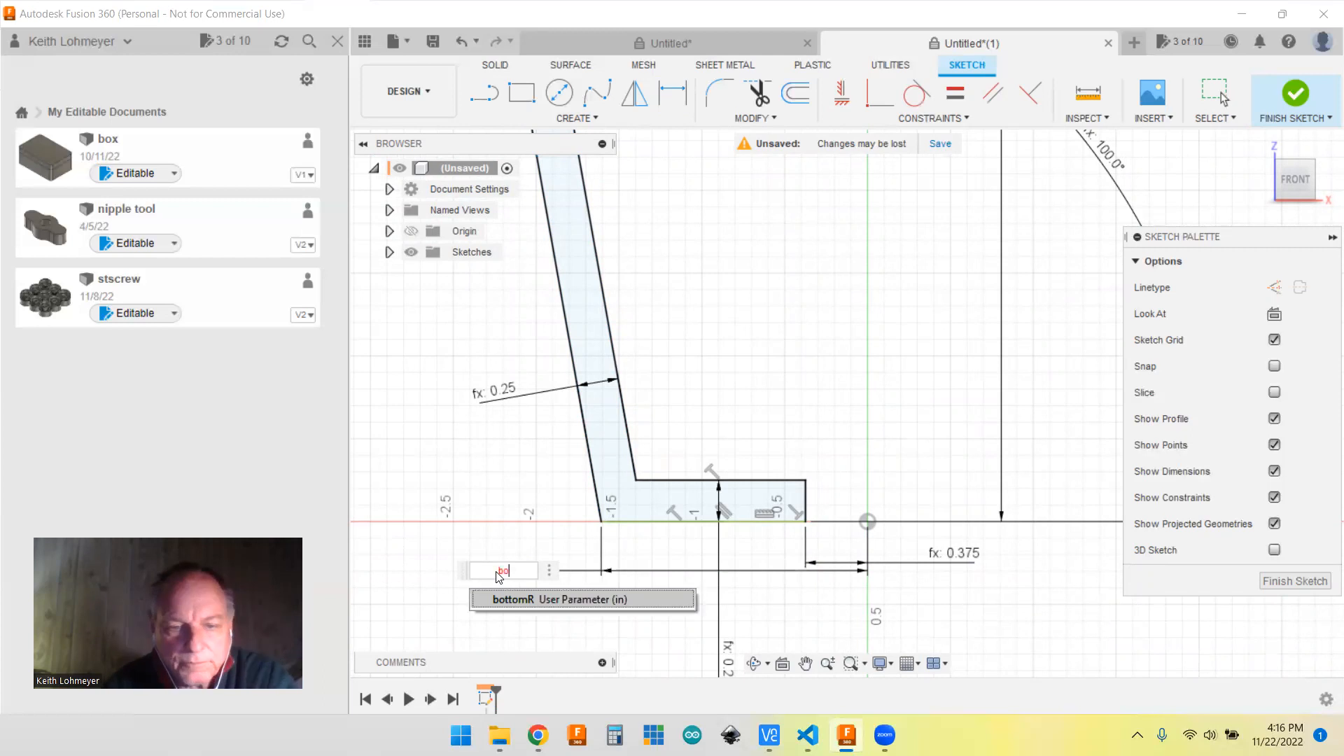
type("o")
left_click(520, 600)
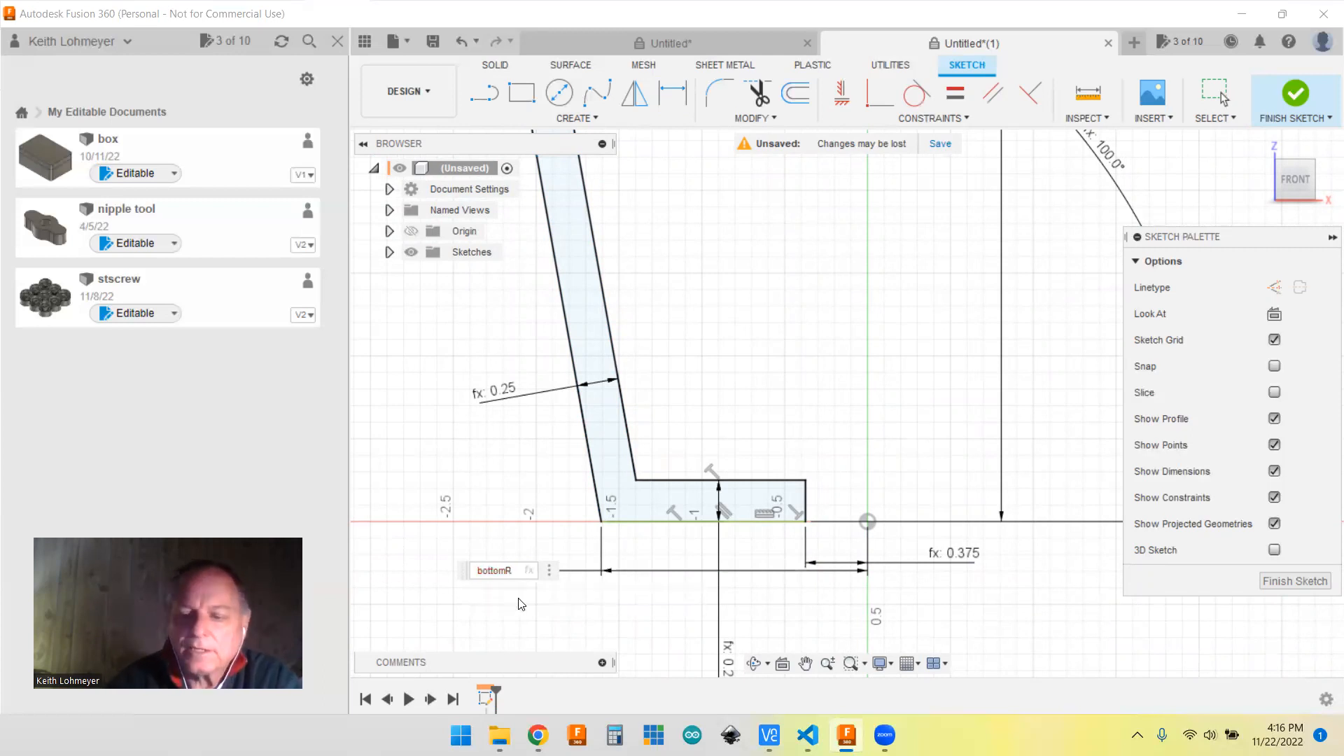
key("Return")
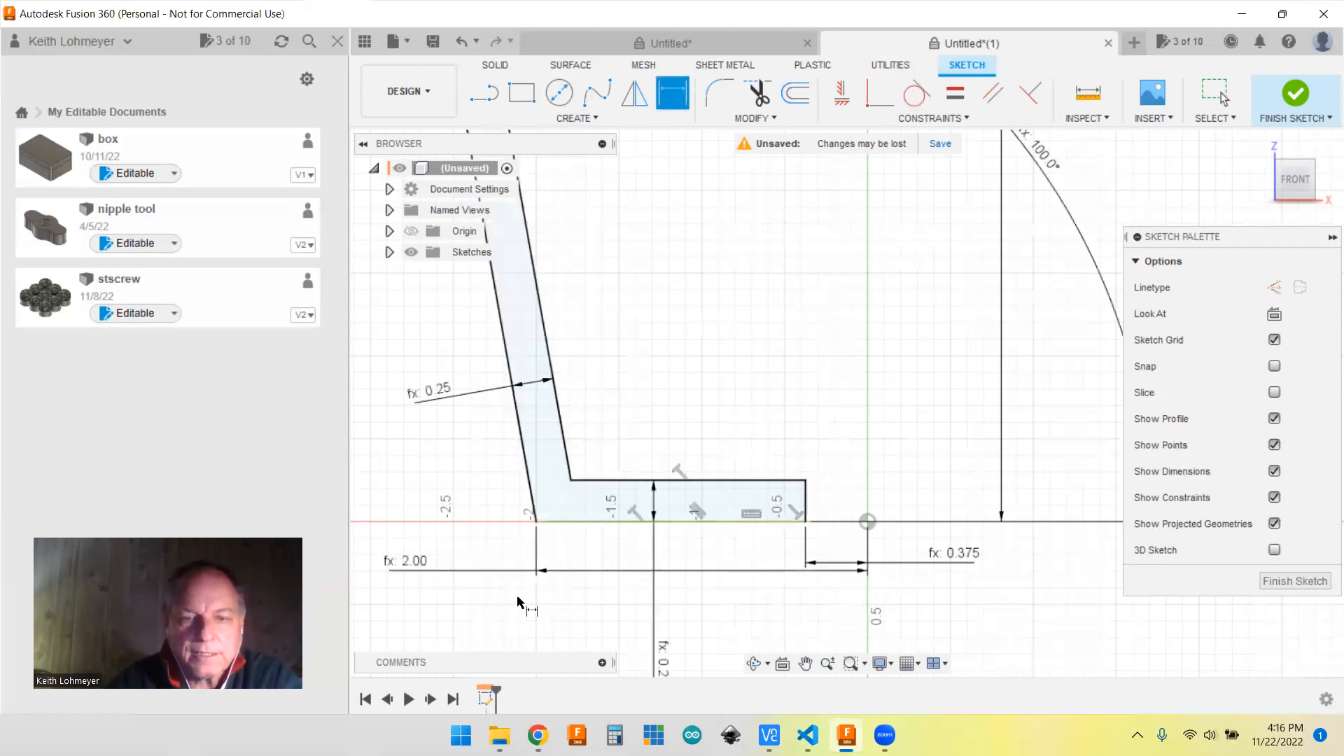
- Finish the sketch and revolve the pot profile 360 degrees around the vertical Z axis as a new body
scroll(463, 490, "down", 6)
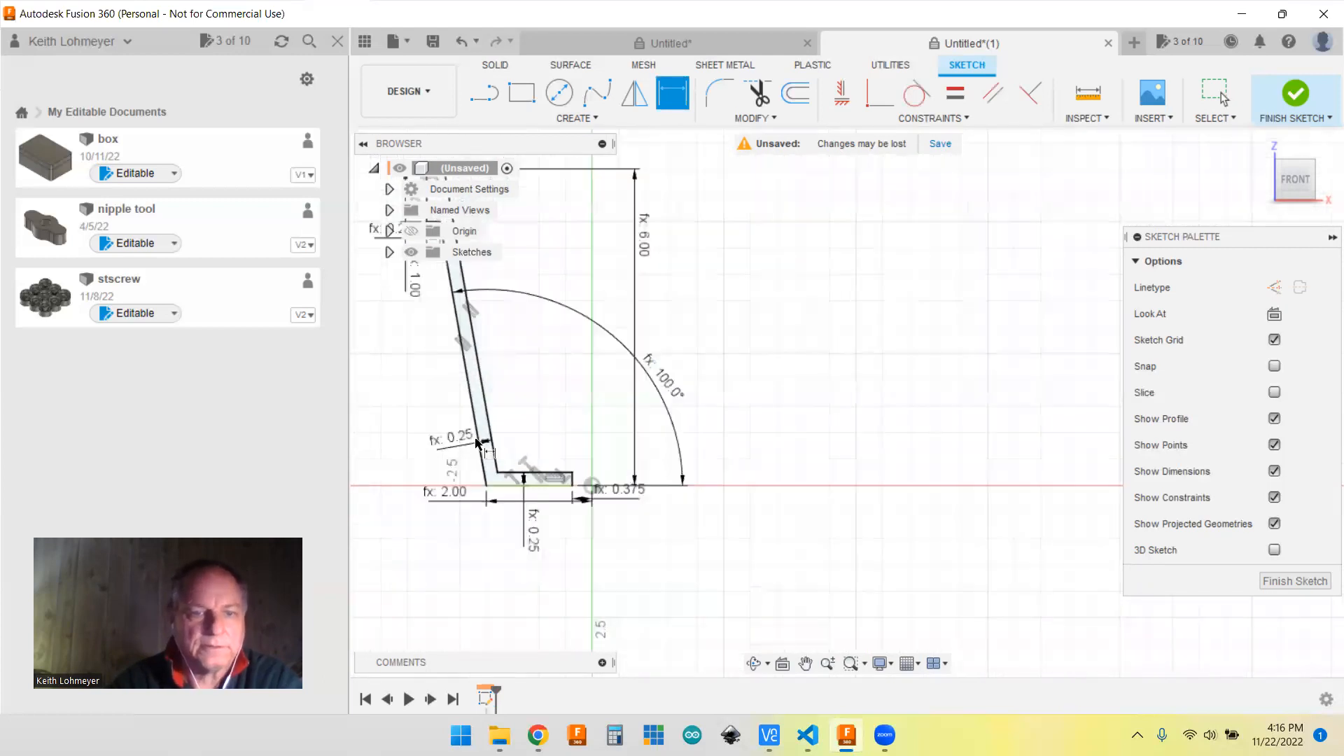
mouse_move(441, 384)
middle_mouse_down()
mouse_move(462, 500)
mouse_move(630, 500)
mouse_move(612, 451)
middle_mouse_up()
key("d")
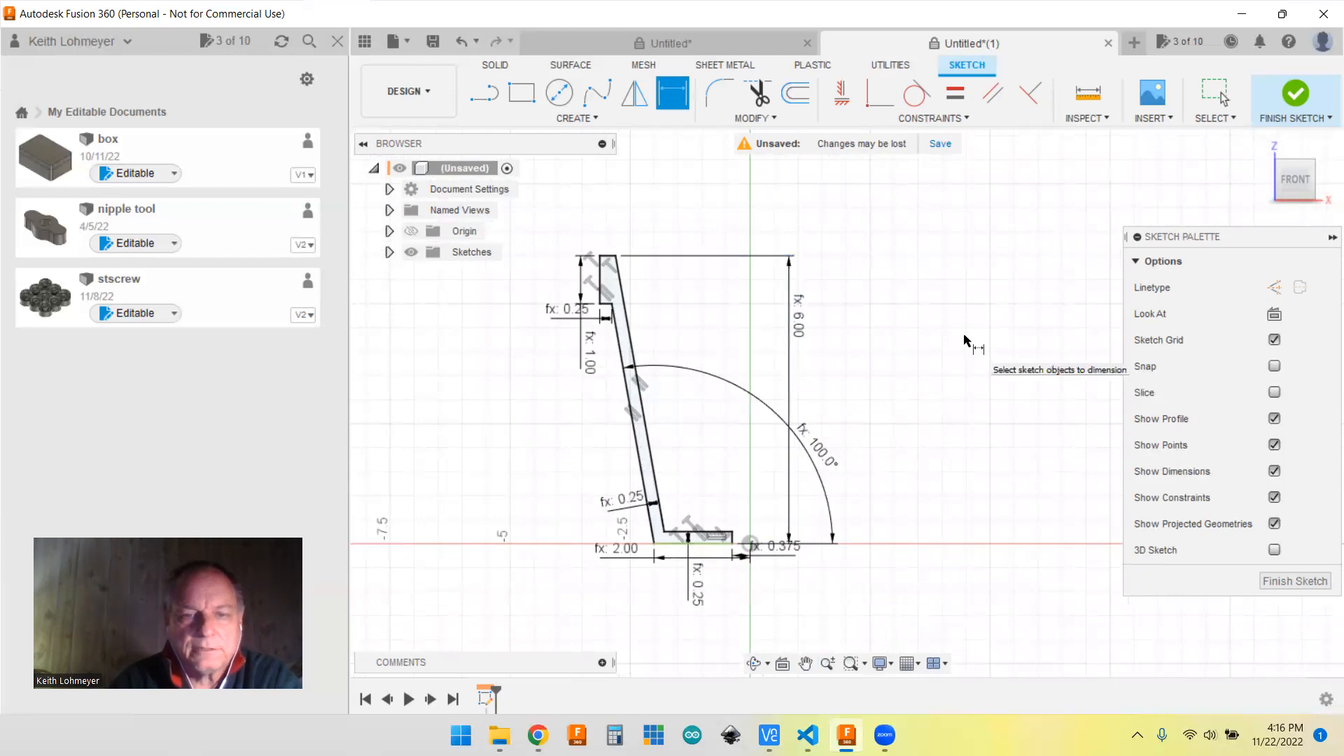
scroll(947, 362, "up", 2)
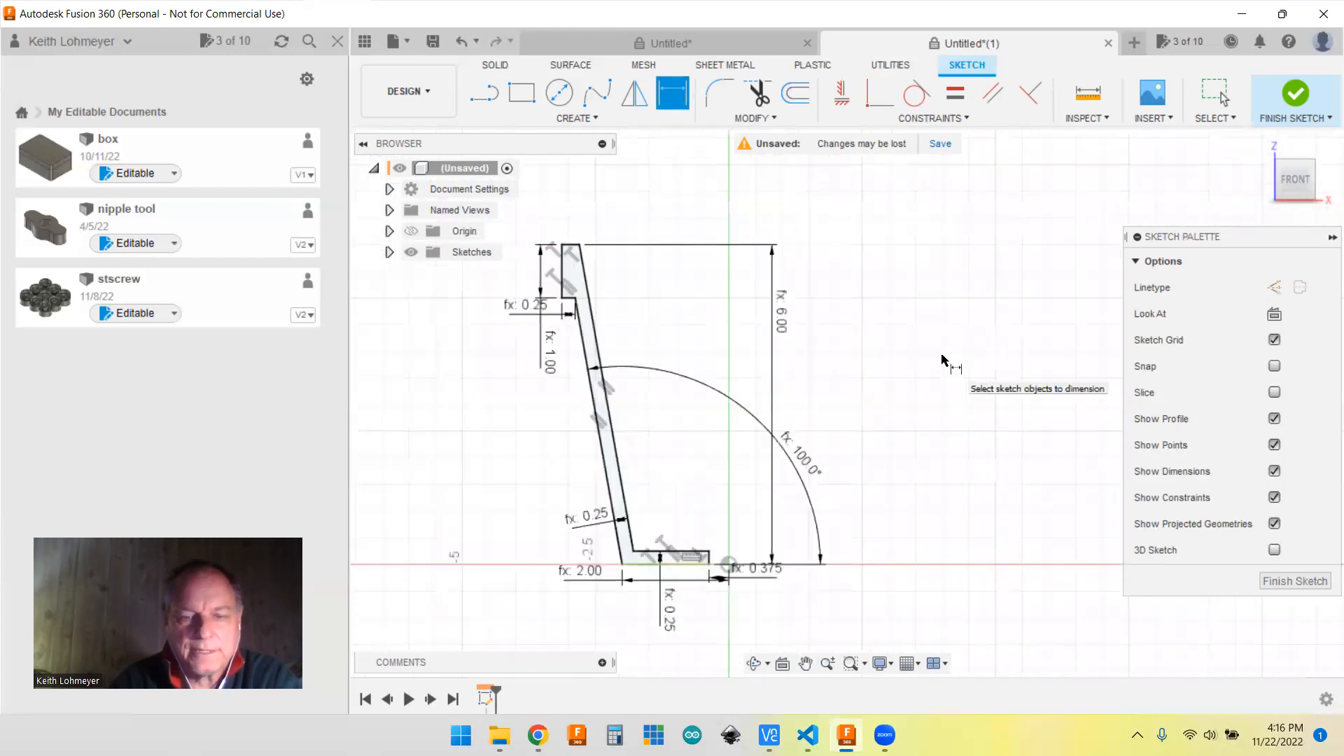
mouse_move(381, 450)
middle_mouse_down()
mouse_move(510, 441)
mouse_move(480, 452)
middle_mouse_up()
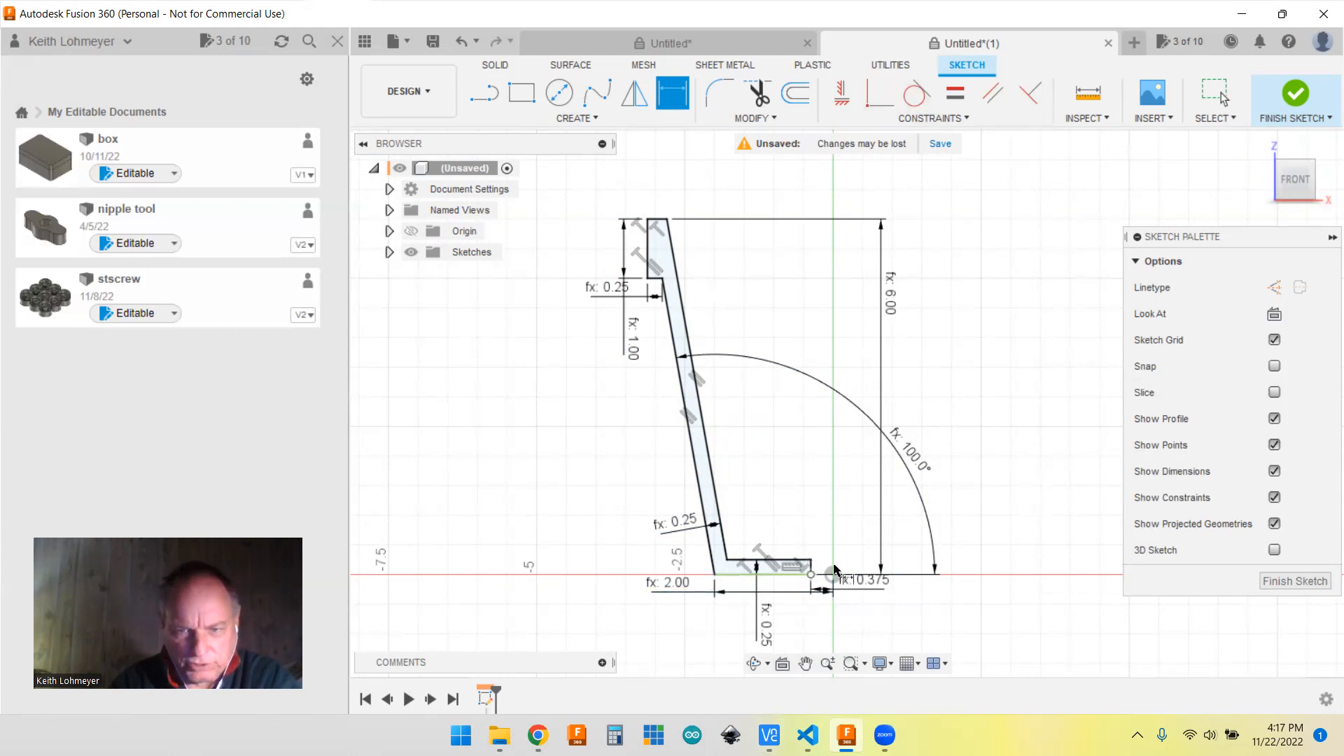
left_click(1299, 581)
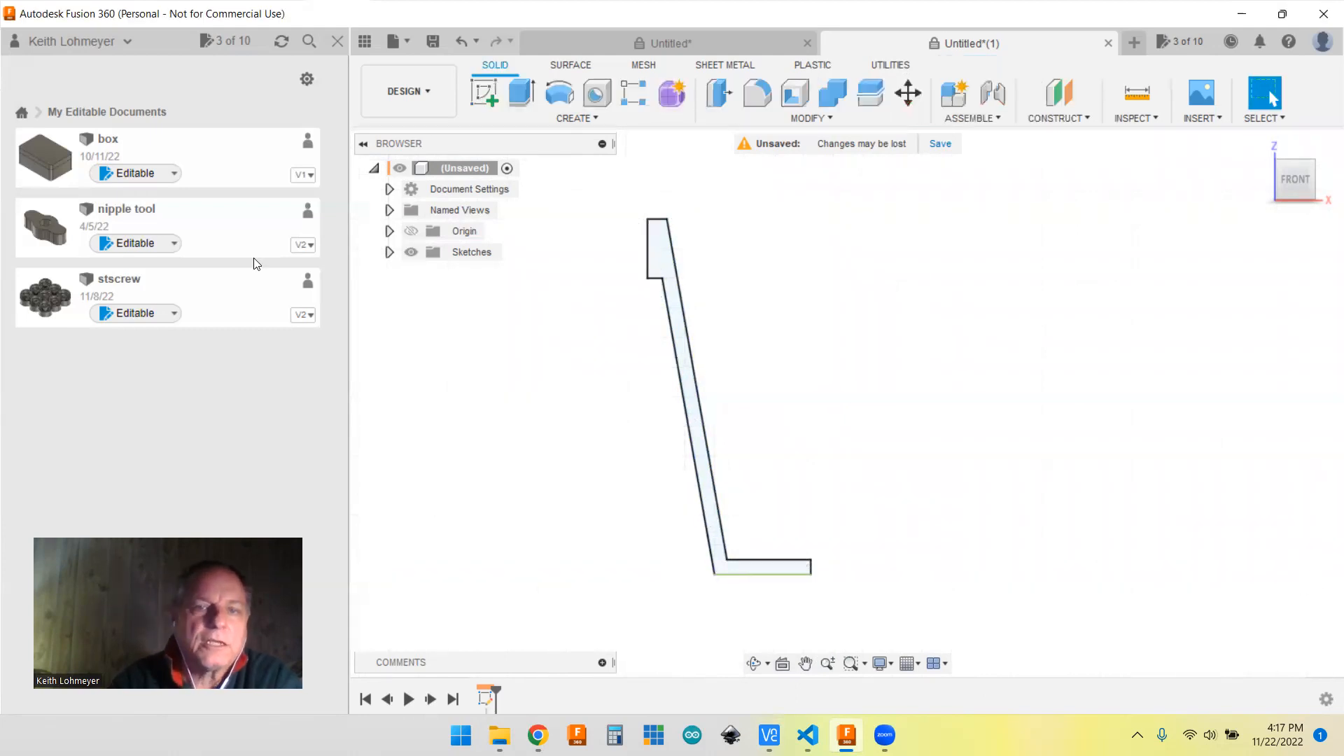
left_click(553, 101)
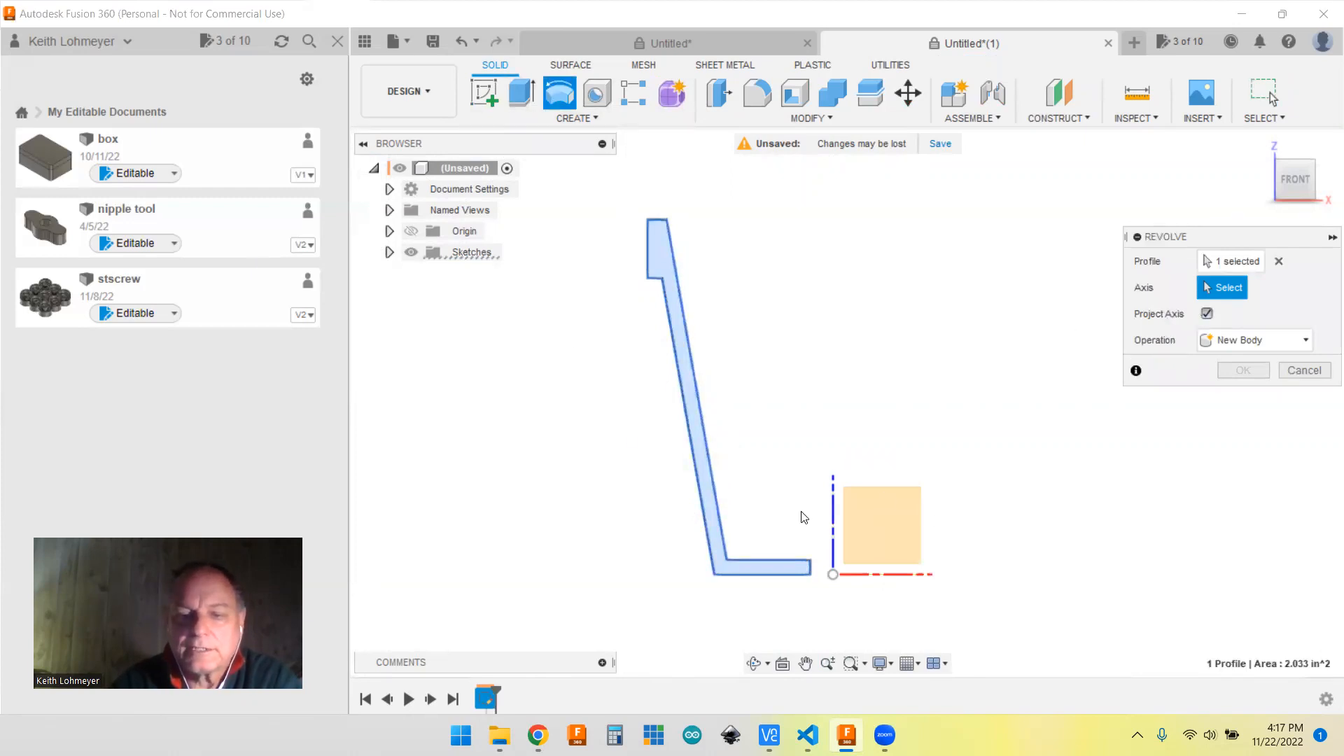
left_click(834, 525)
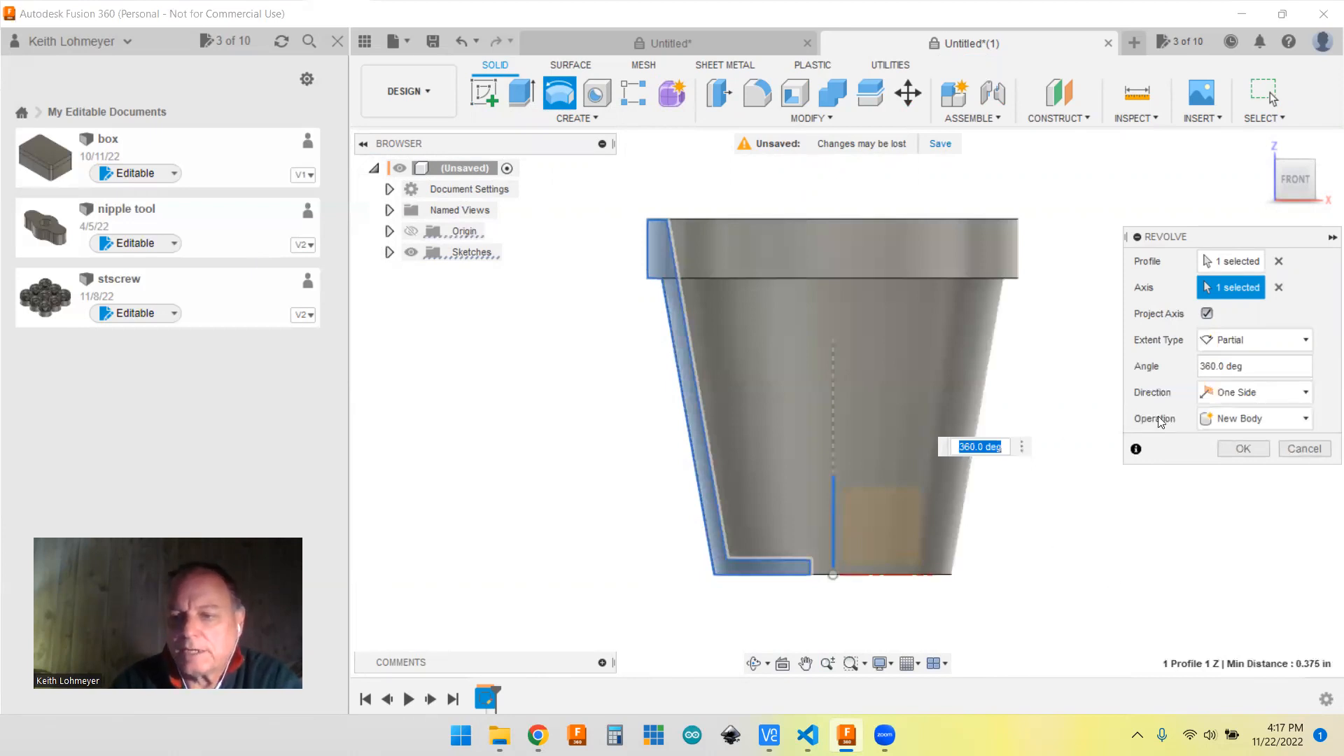
middle_click_drag(1065, 378, 1067, 418, "shift")
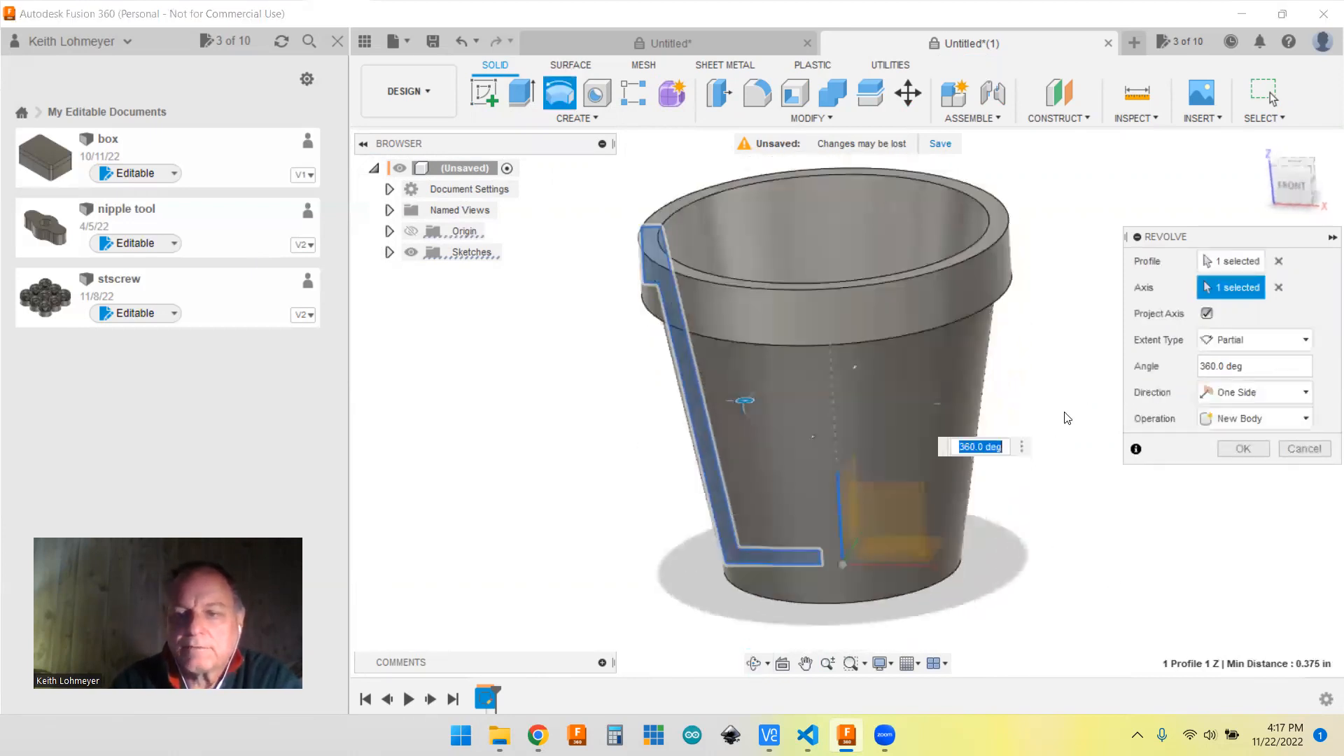
left_click(1243, 450)
middle_click_drag(1141, 355, 1104, 324, "shift")
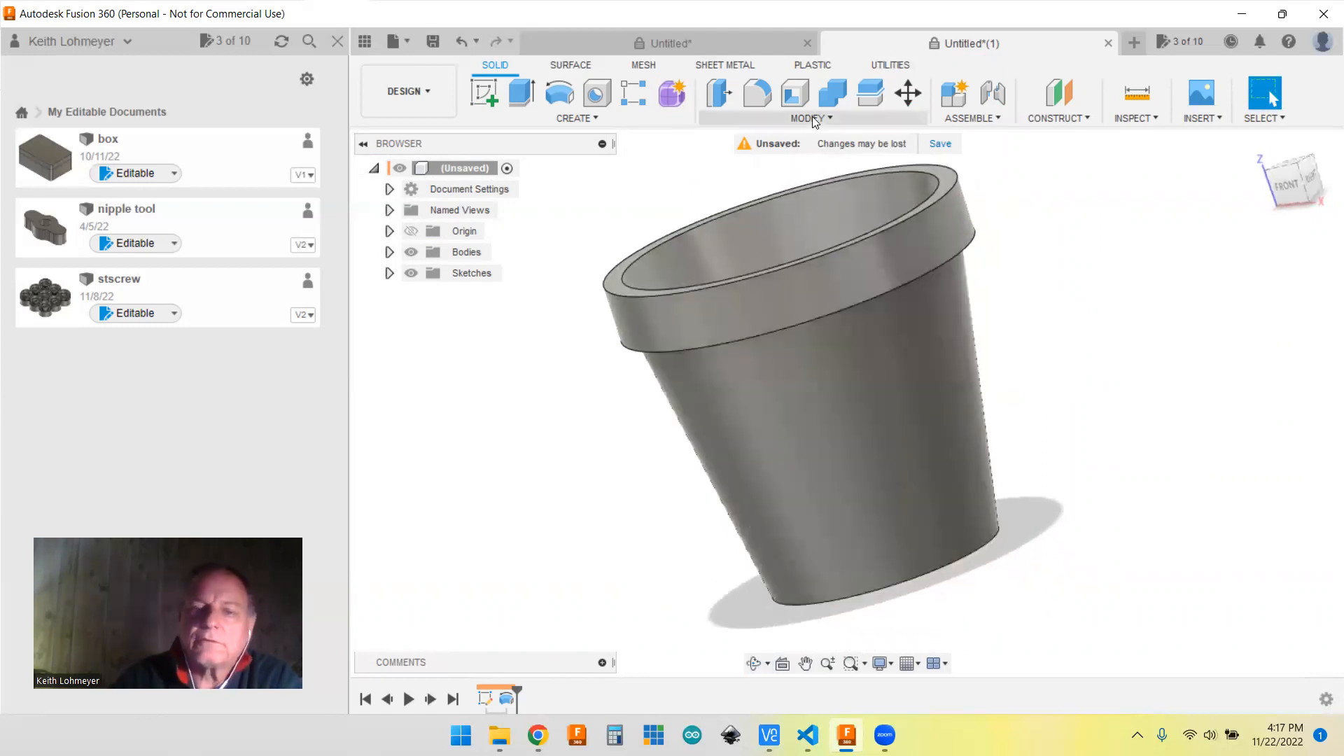
- Open the design's parameters and set the height user parameter to 3 in
left_click(812, 117)
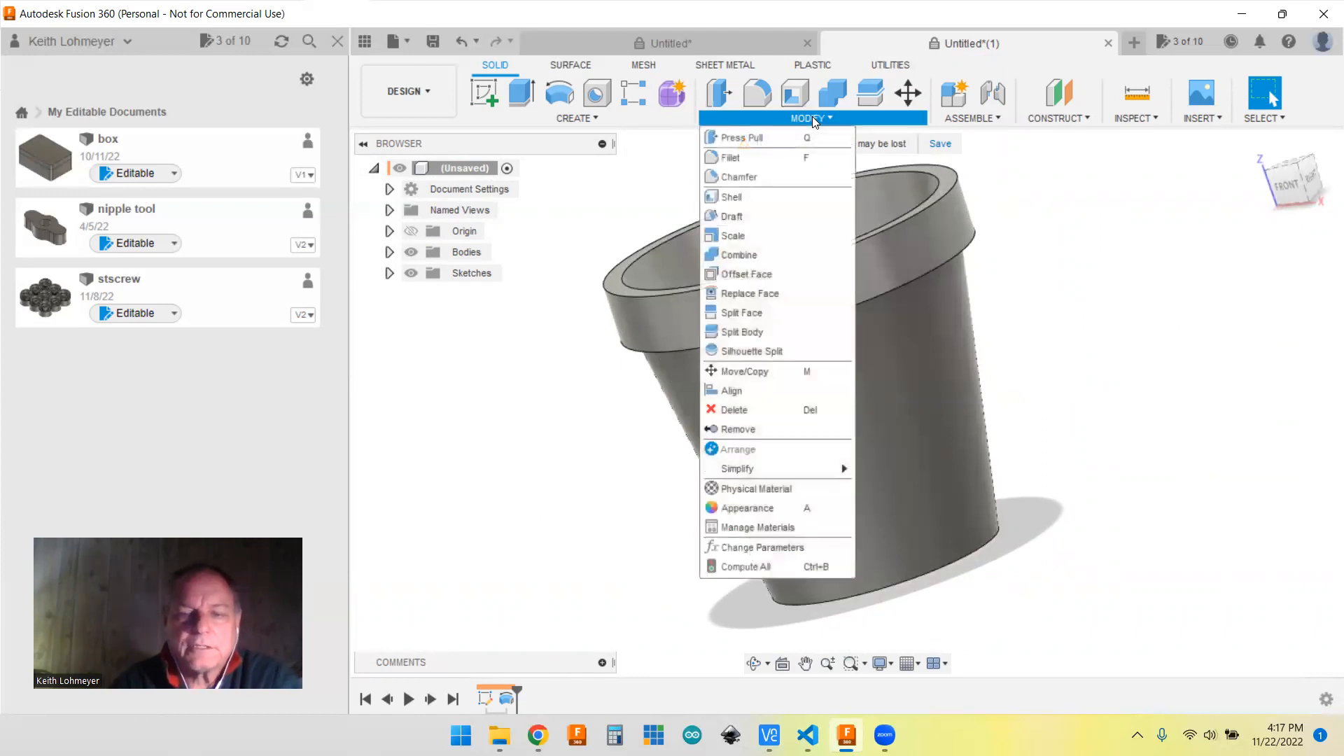
left_click(732, 546)
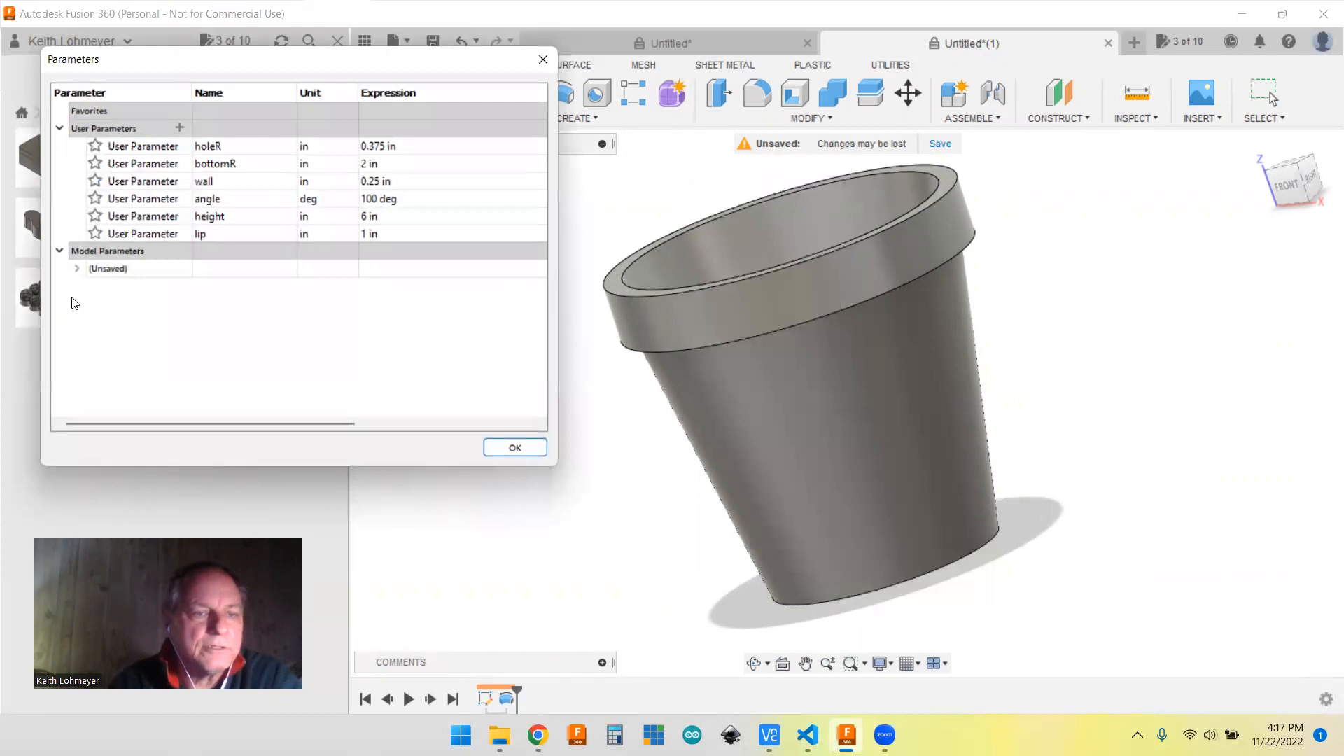
double_click(376, 217)
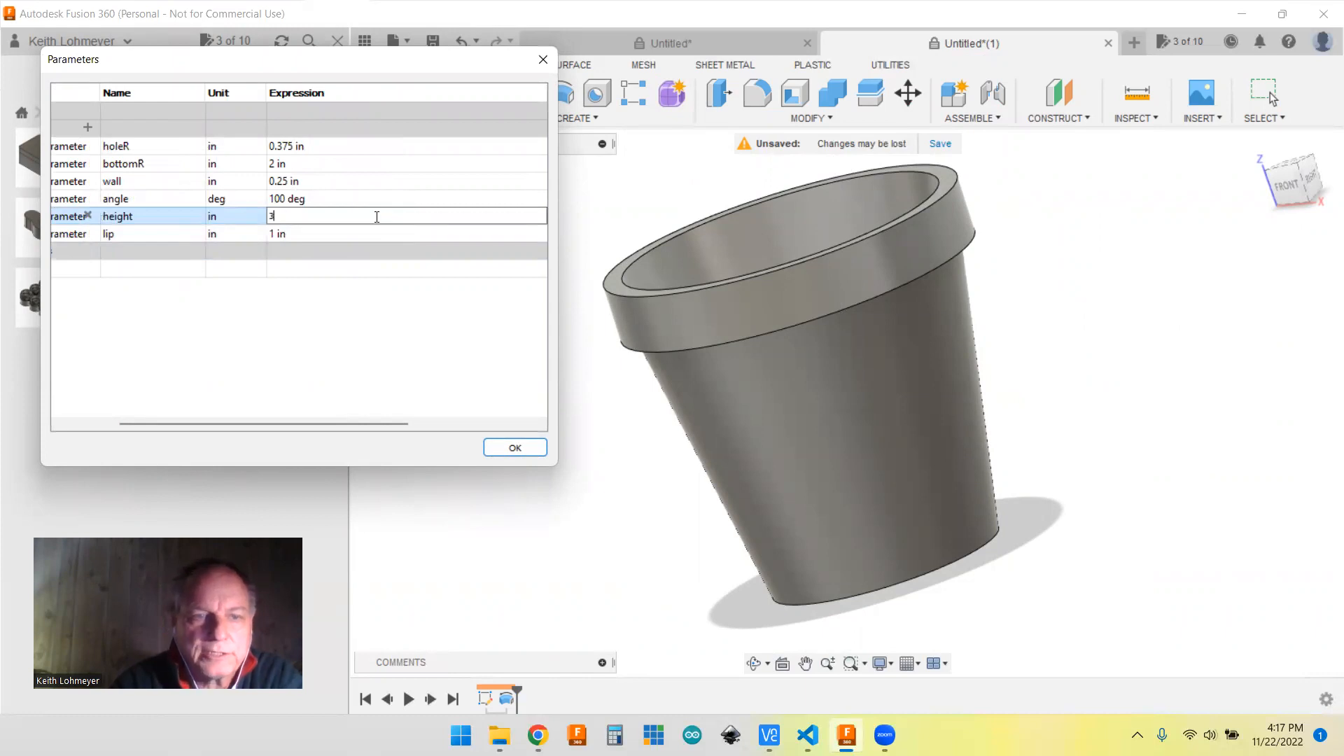
type("3")
key("Return")
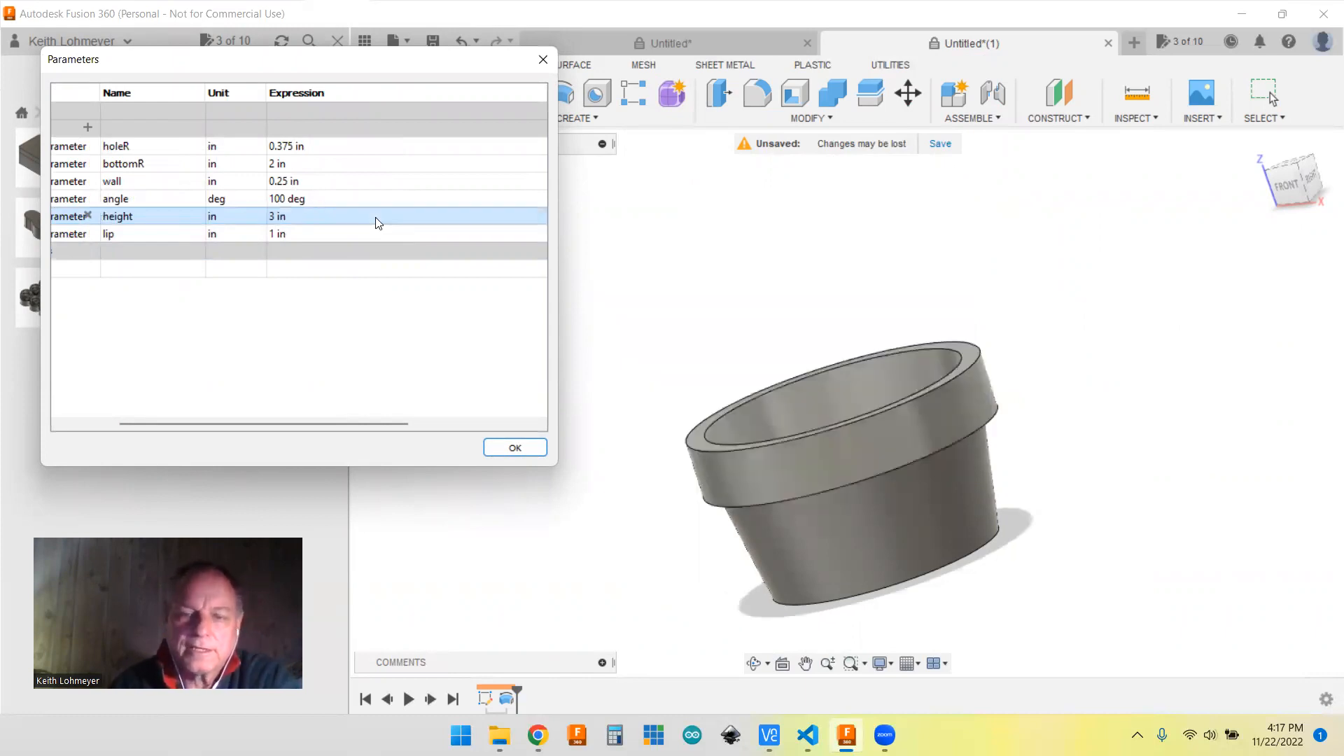
middle_click_drag(1020, 438, 745, 672, "shift")
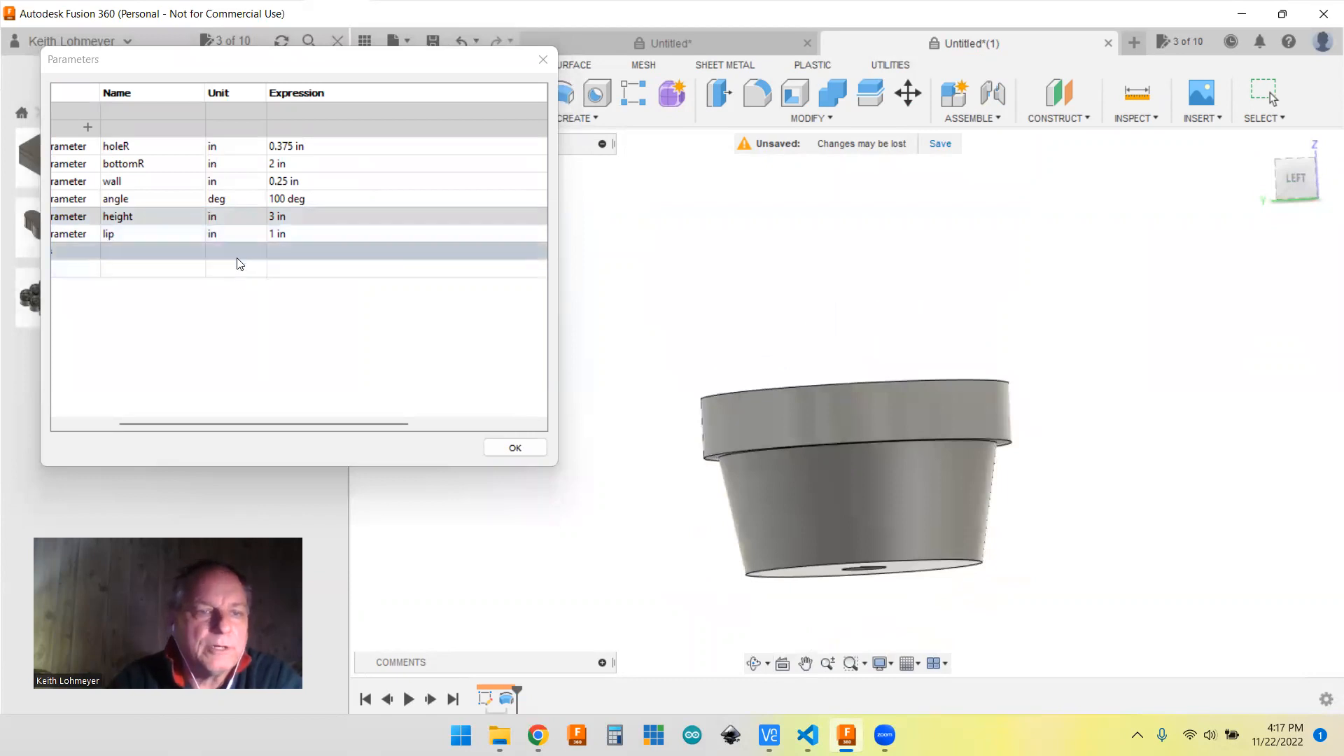
- Set the bottomR user parameter to 3 in and the lip user parameter to 1.5 in
double_click(279, 163)
type("3")
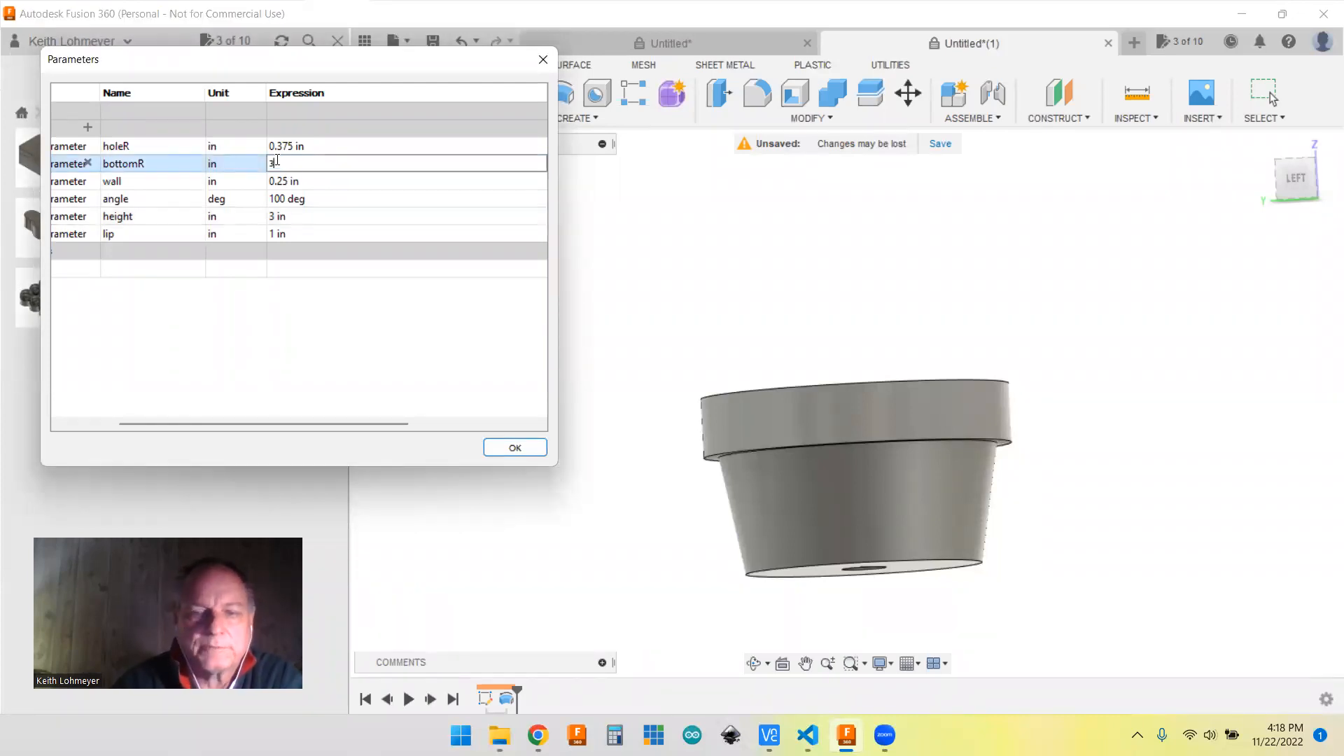
key("Return")
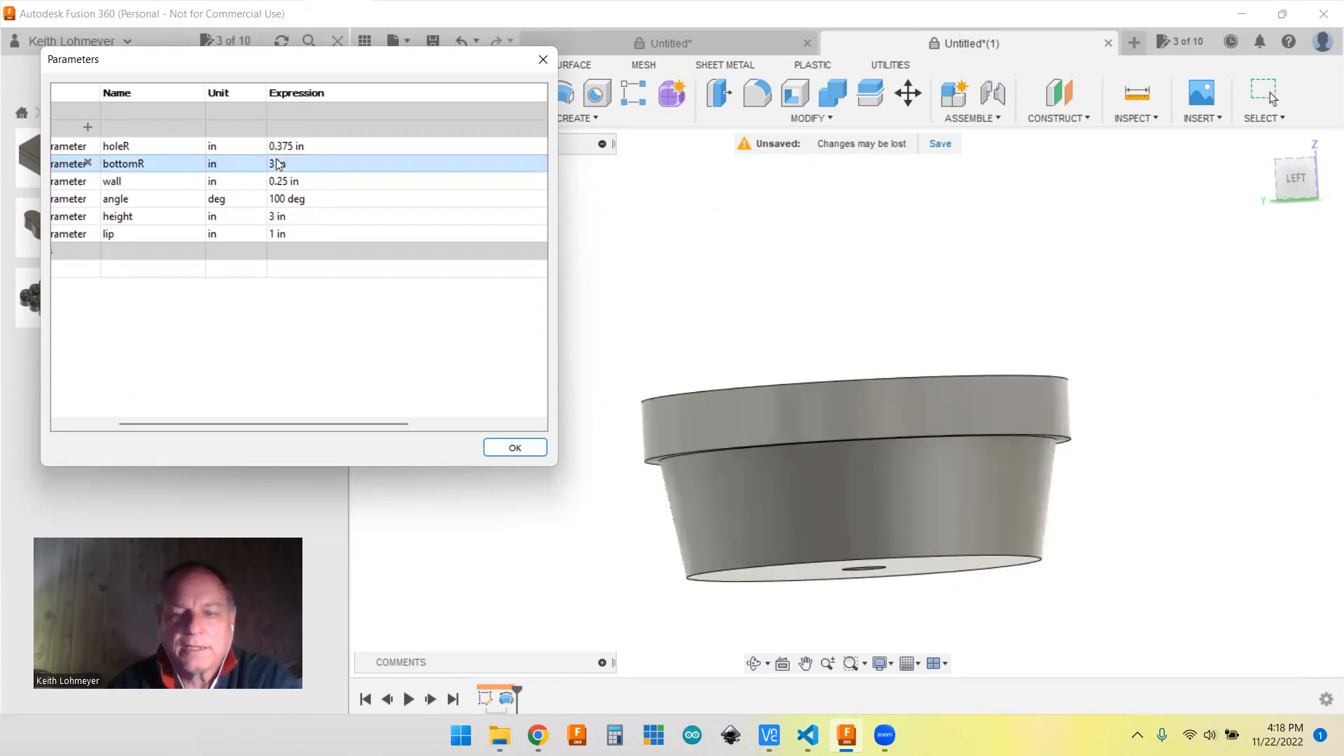
middle_click_drag(1167, 364, 1227, 616, "shift")
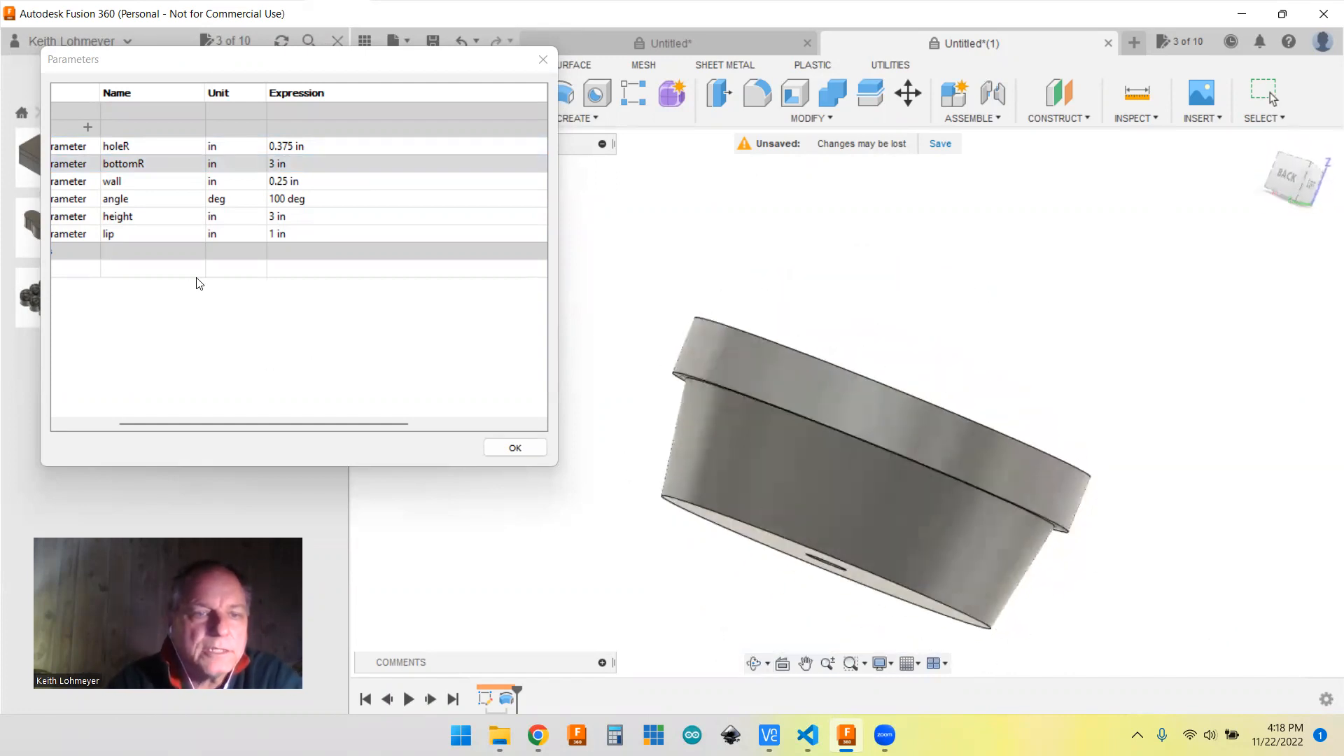
double_click(279, 236)
type("1.5")
key("Return")
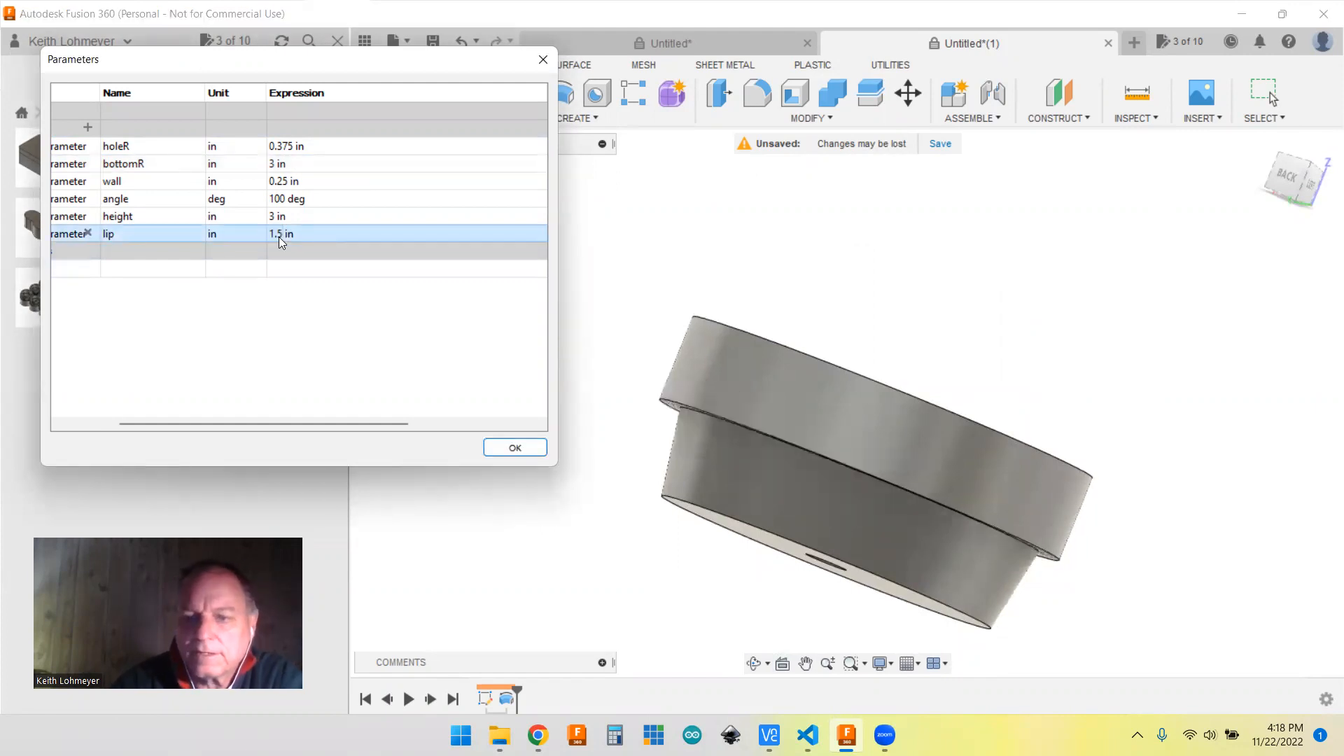
middle_click_drag(873, 254, 765, 214, "shift")
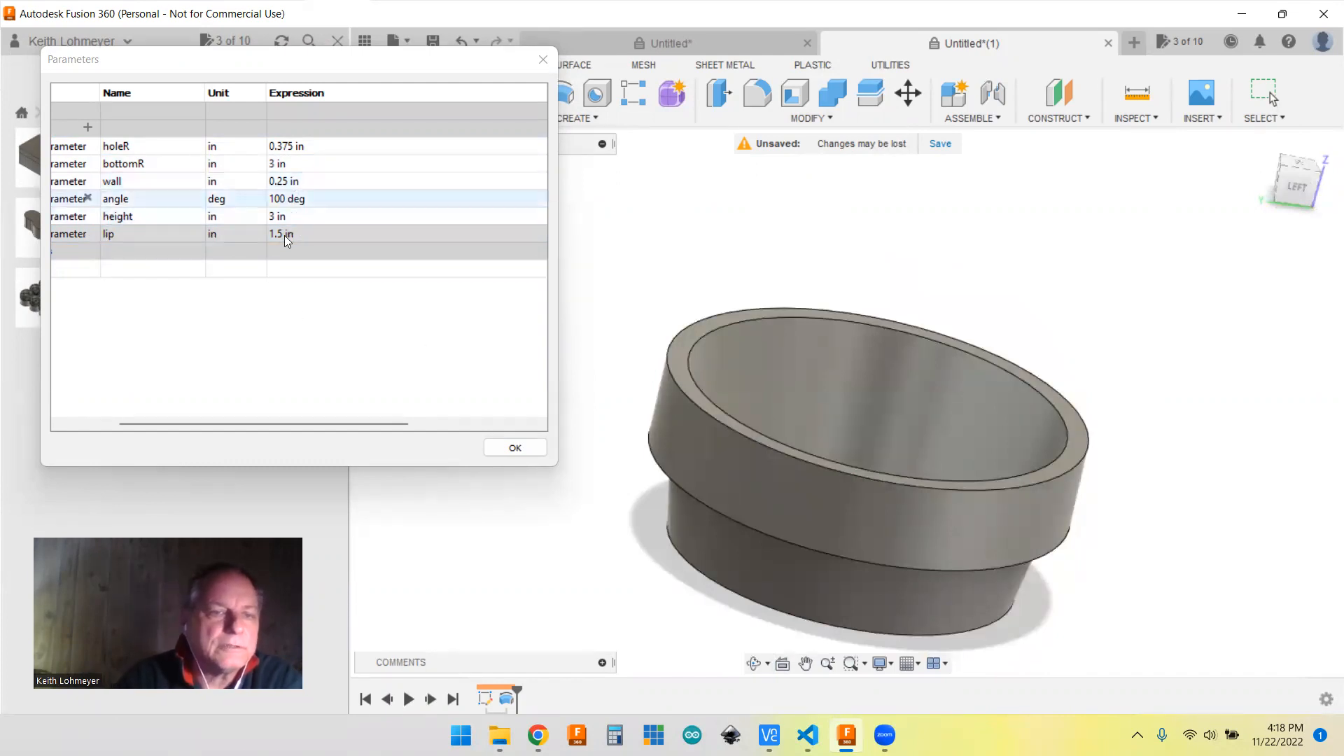
- Set the height user parameter to 6 in
left_click(284, 216)
left_click(284, 216)
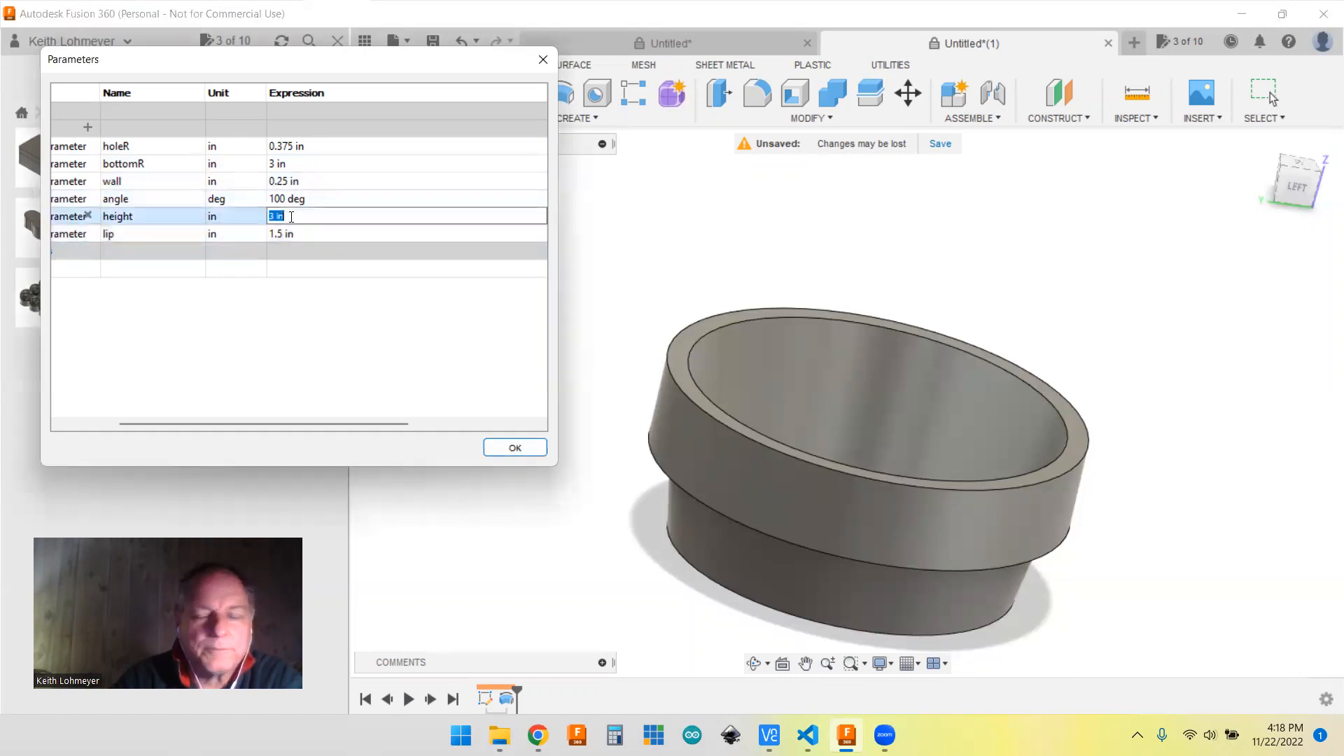
type("6")
key("Return")
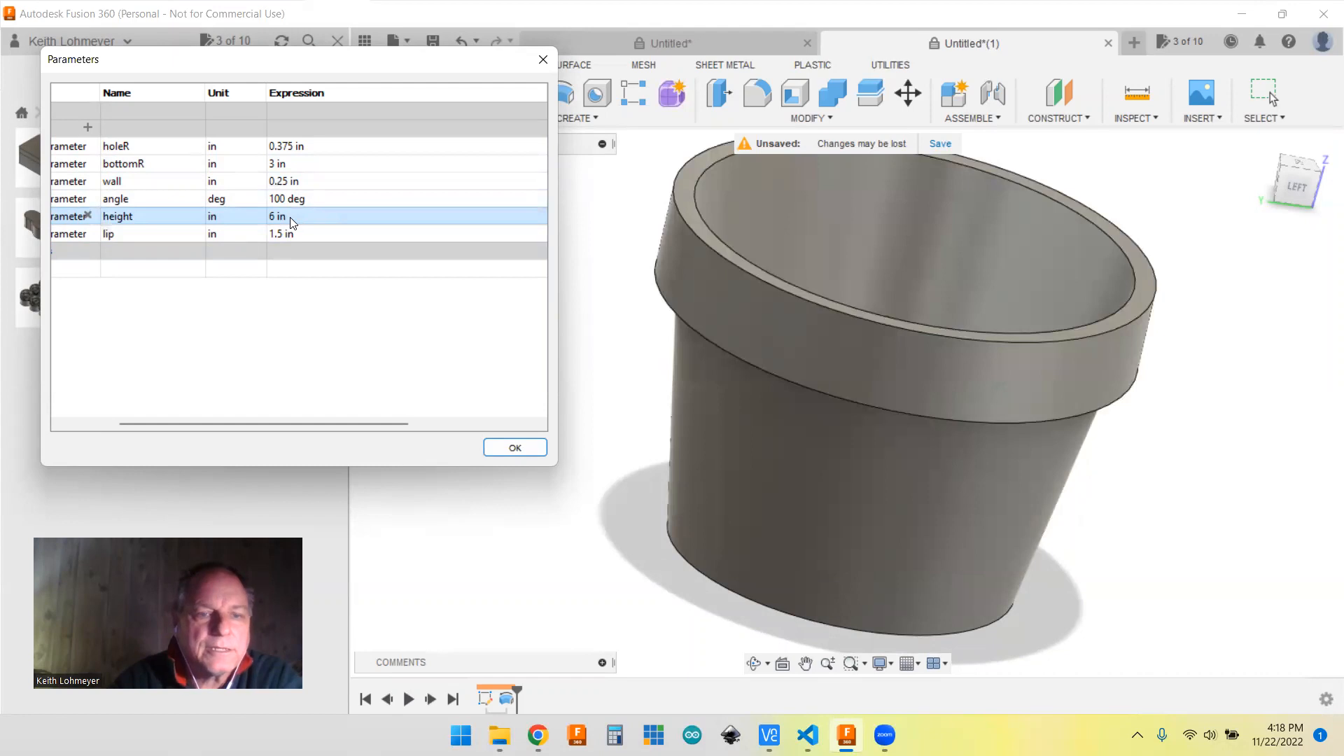
- Set the height user parameter to 8 in and inspect the resized pot from above and below
left_click(290, 217)
type("8")
key("Return")
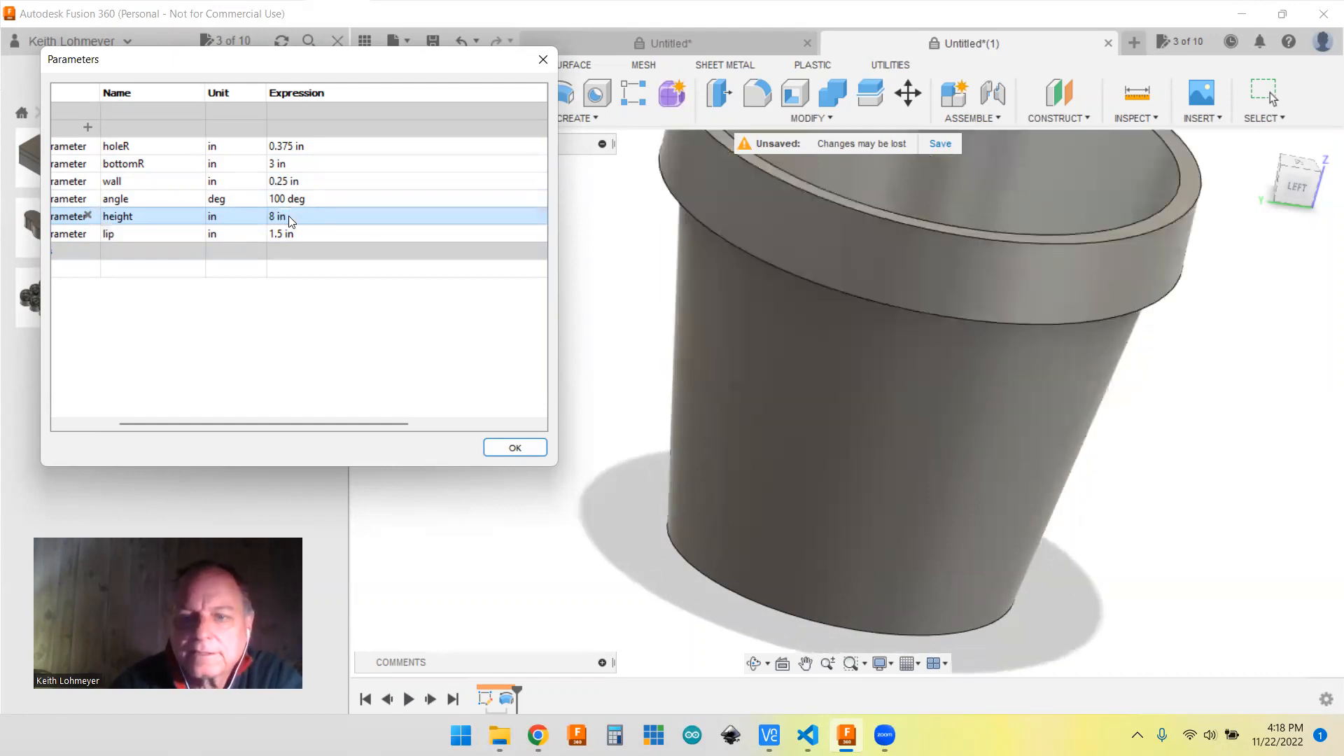
middle_click_drag(1103, 552, 581, 537, "shift")
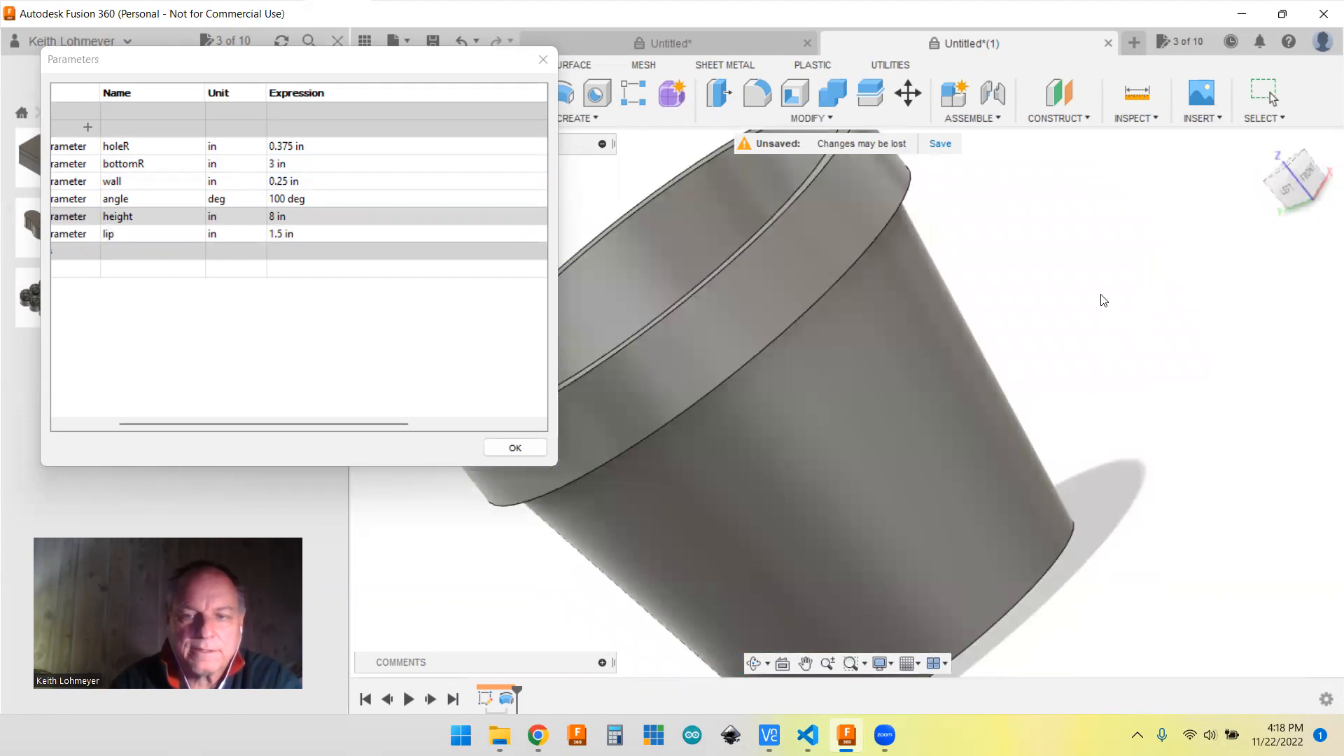
middle_click_drag(1077, 303, 1209, 264, "shift")
scroll(1209, 271, "down", 3)
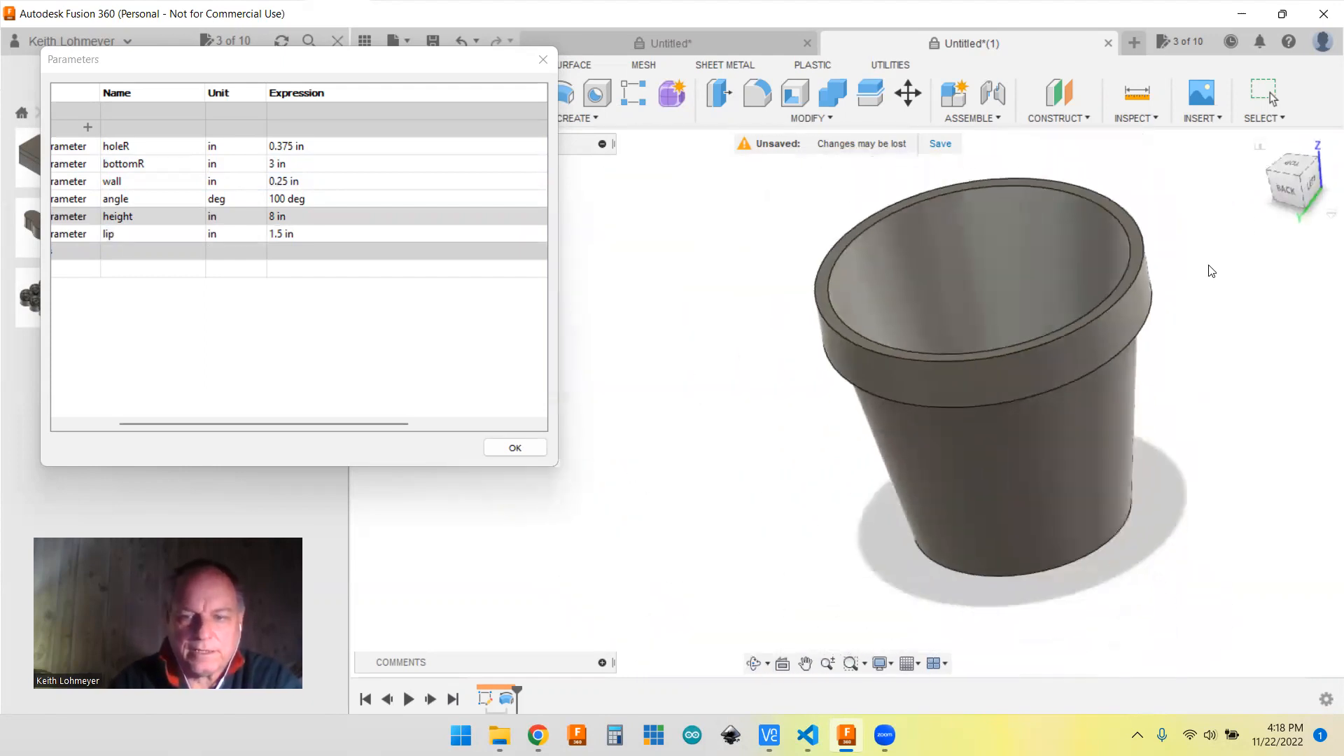
middle_click_drag(1241, 315, 987, 276, "shift")
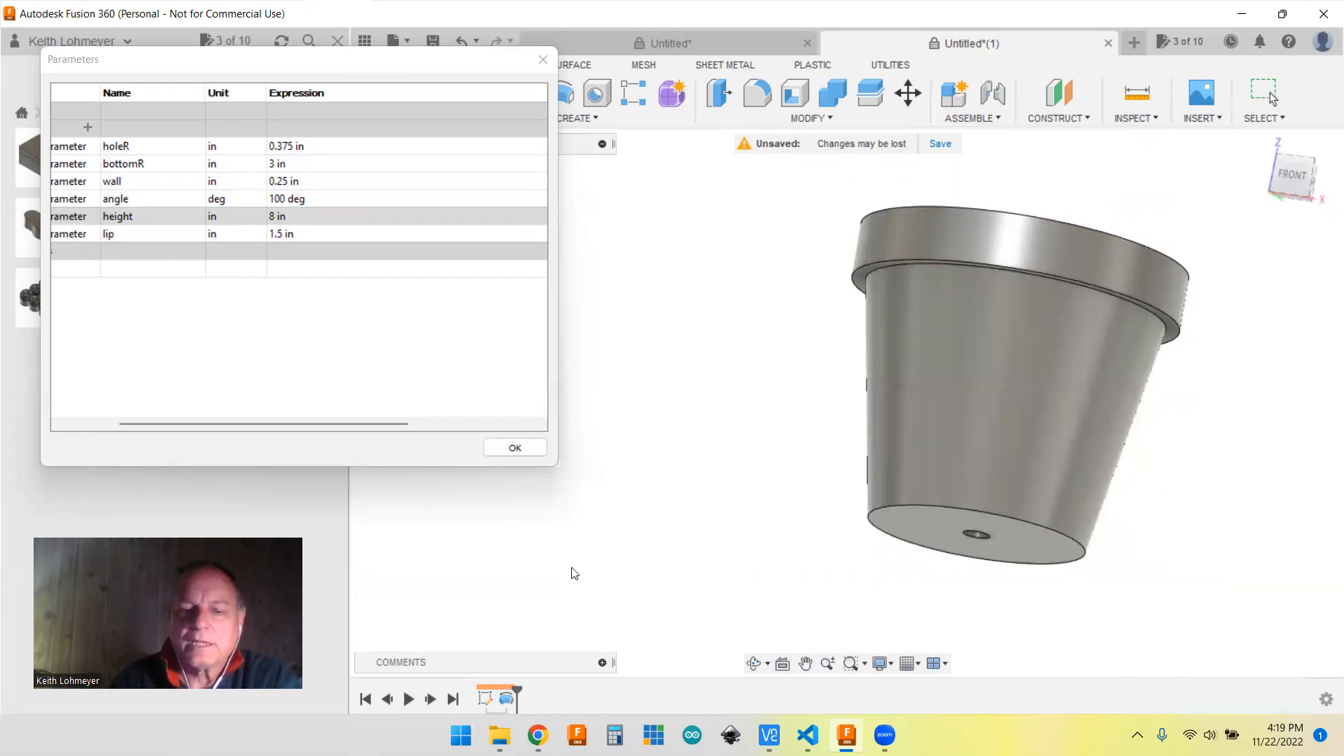
mouse_move(885, 734)
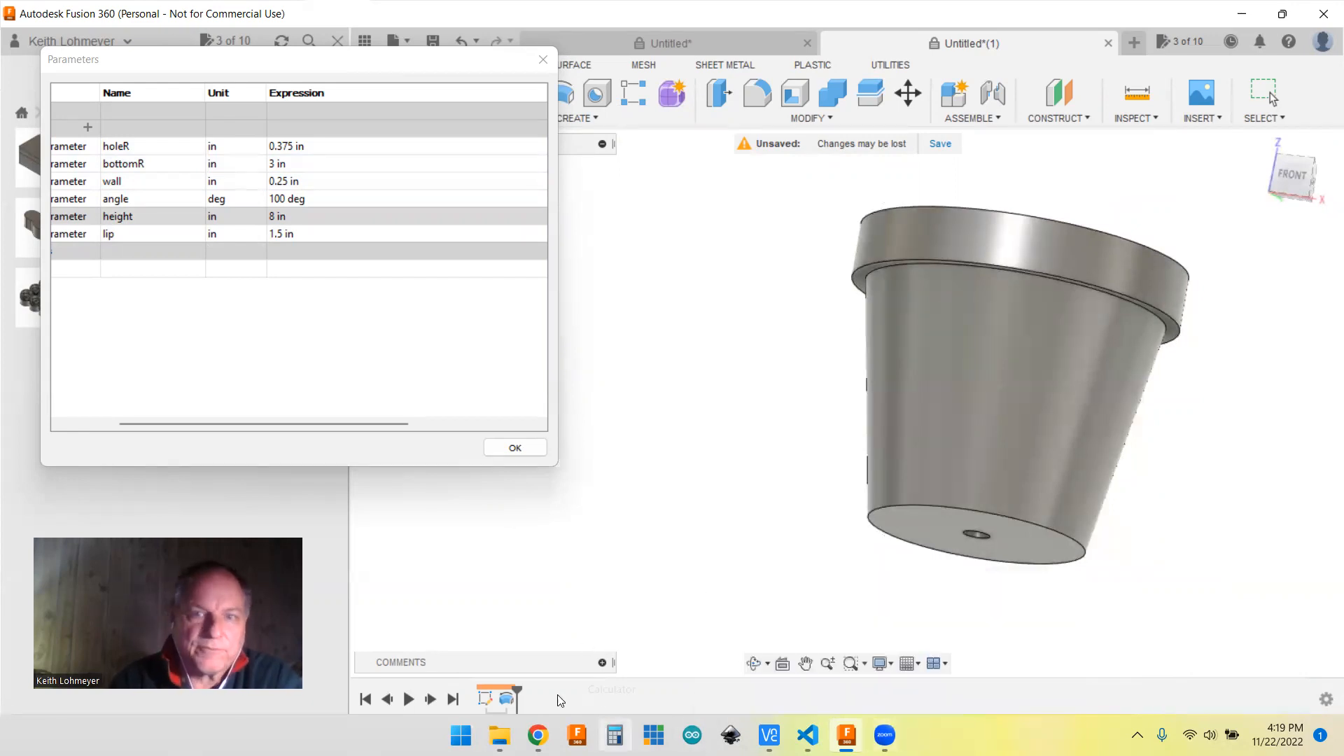